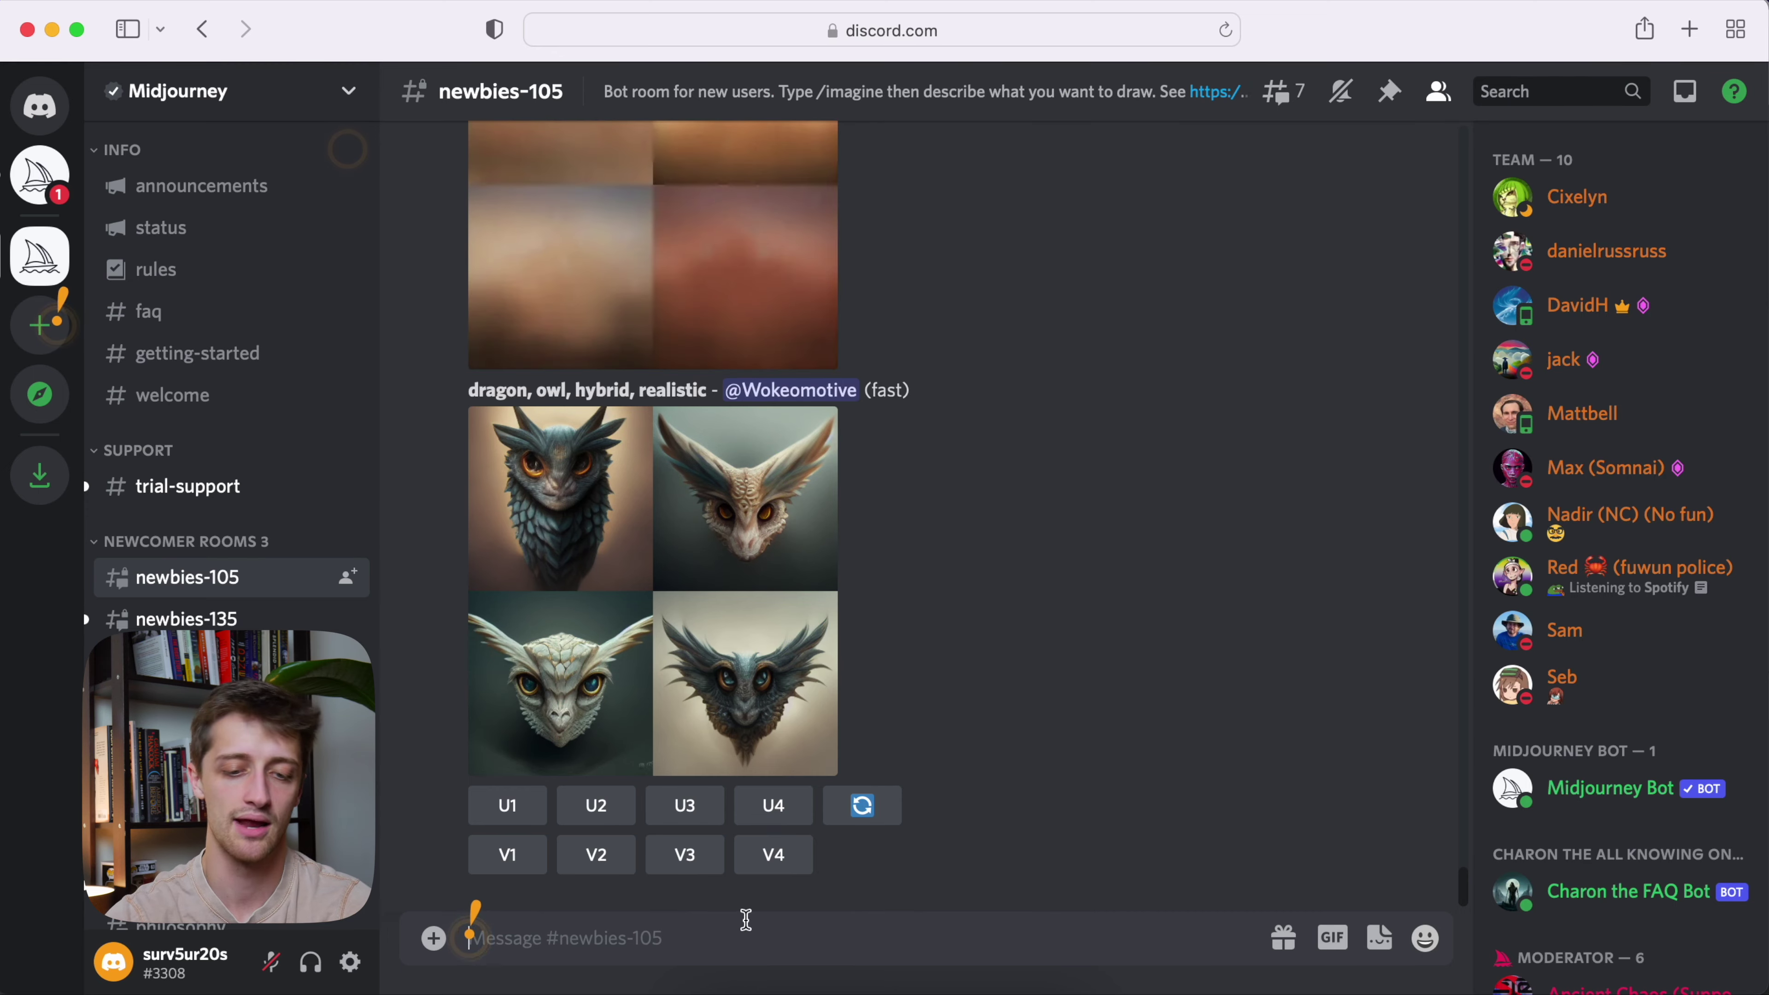
Generate logos from the prompt 'campfire business logo. retro. hexagonal badge. tech company. realistic. business logo.'
{"action": "type", "text": "/imagine"}
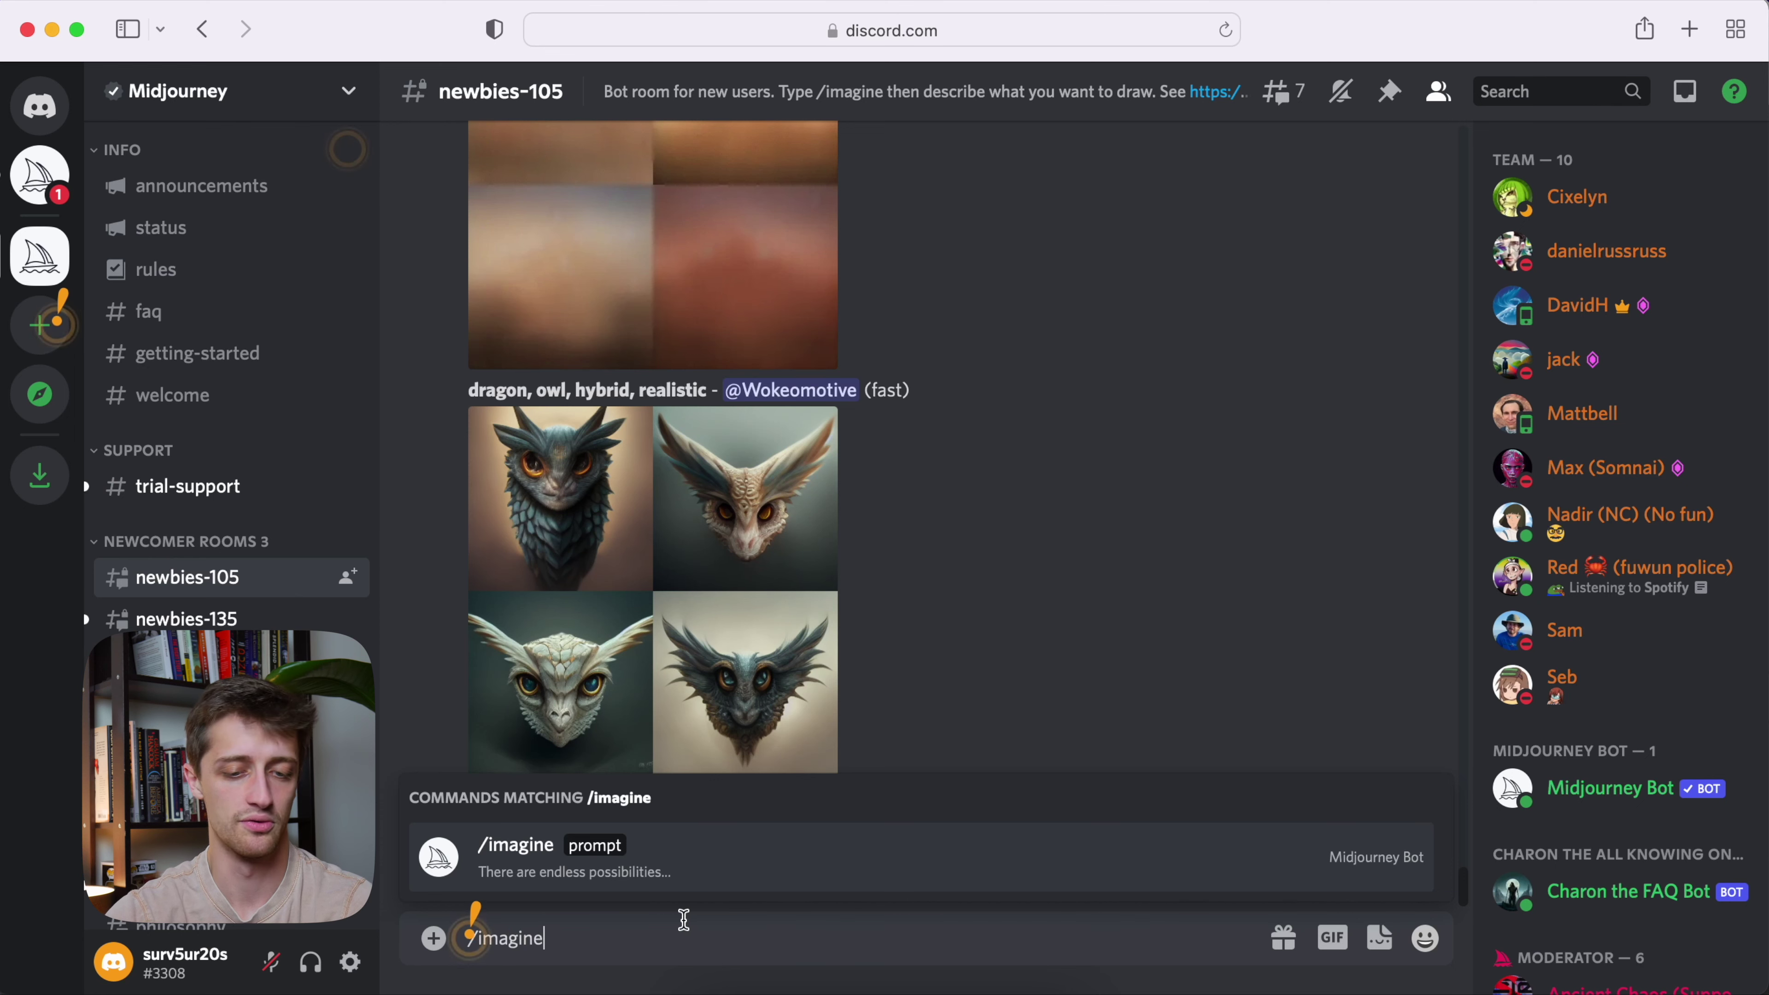
{"action": "left_click", "coordinate": [612, 867]}
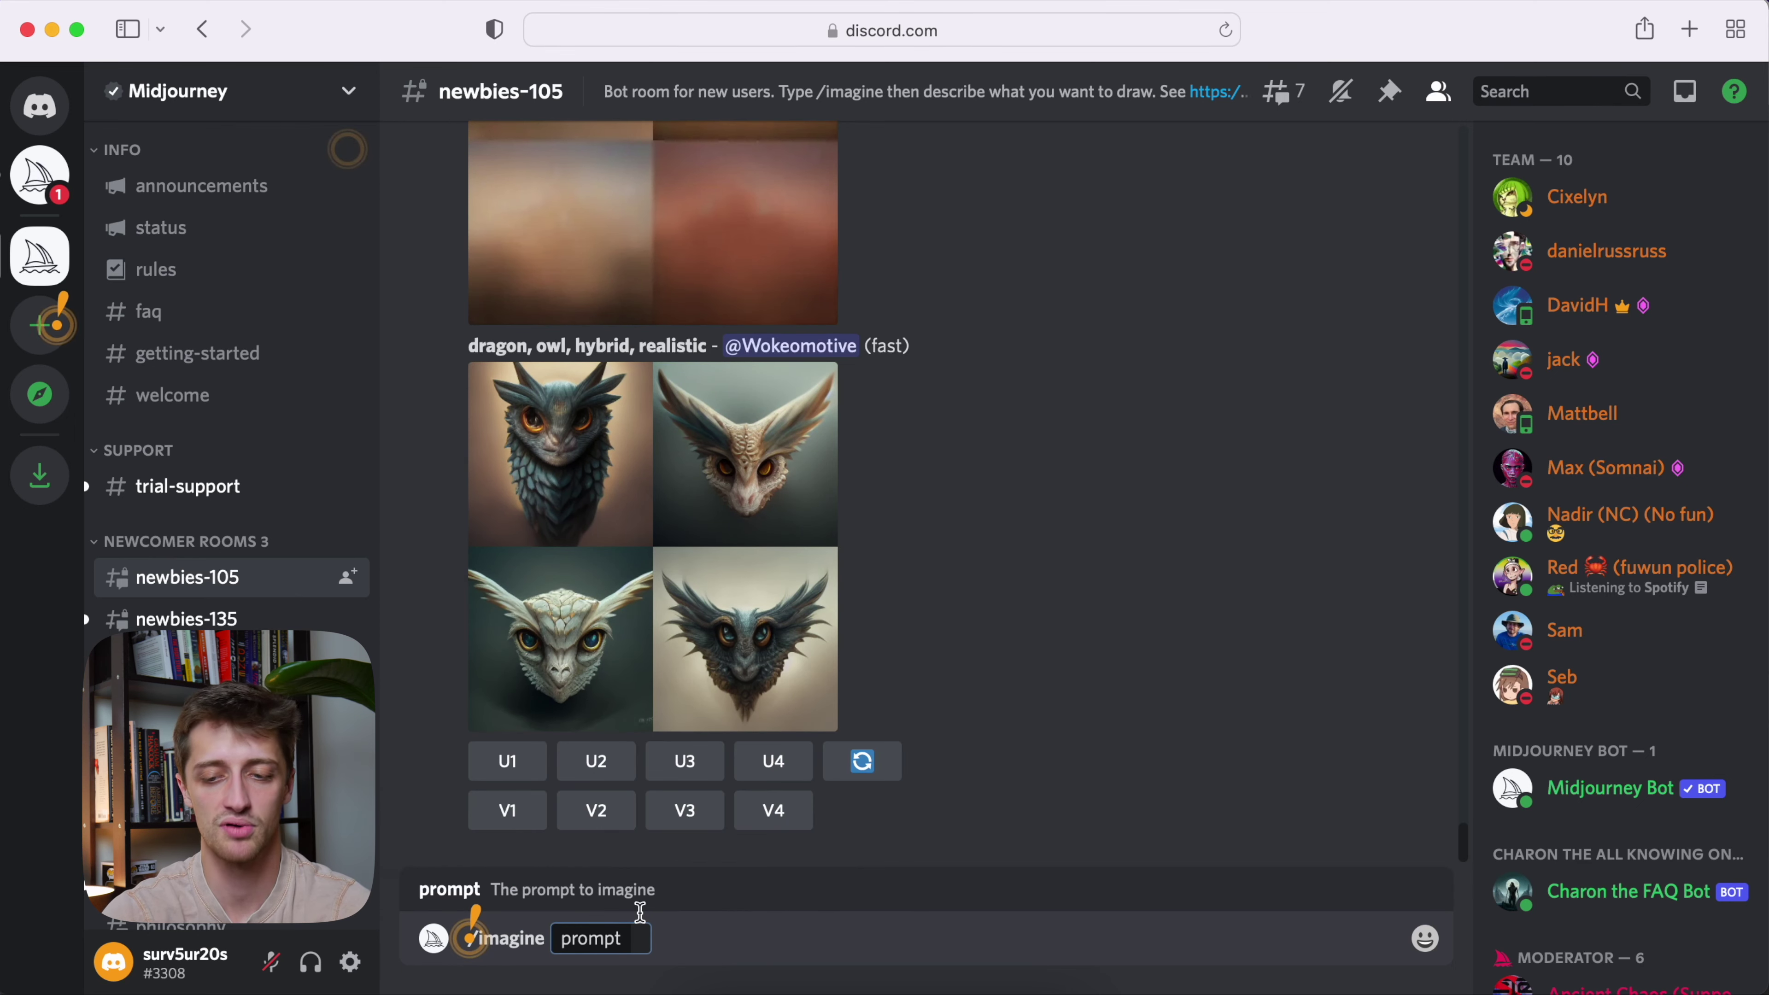
{"action": "type", "text": "camp"}
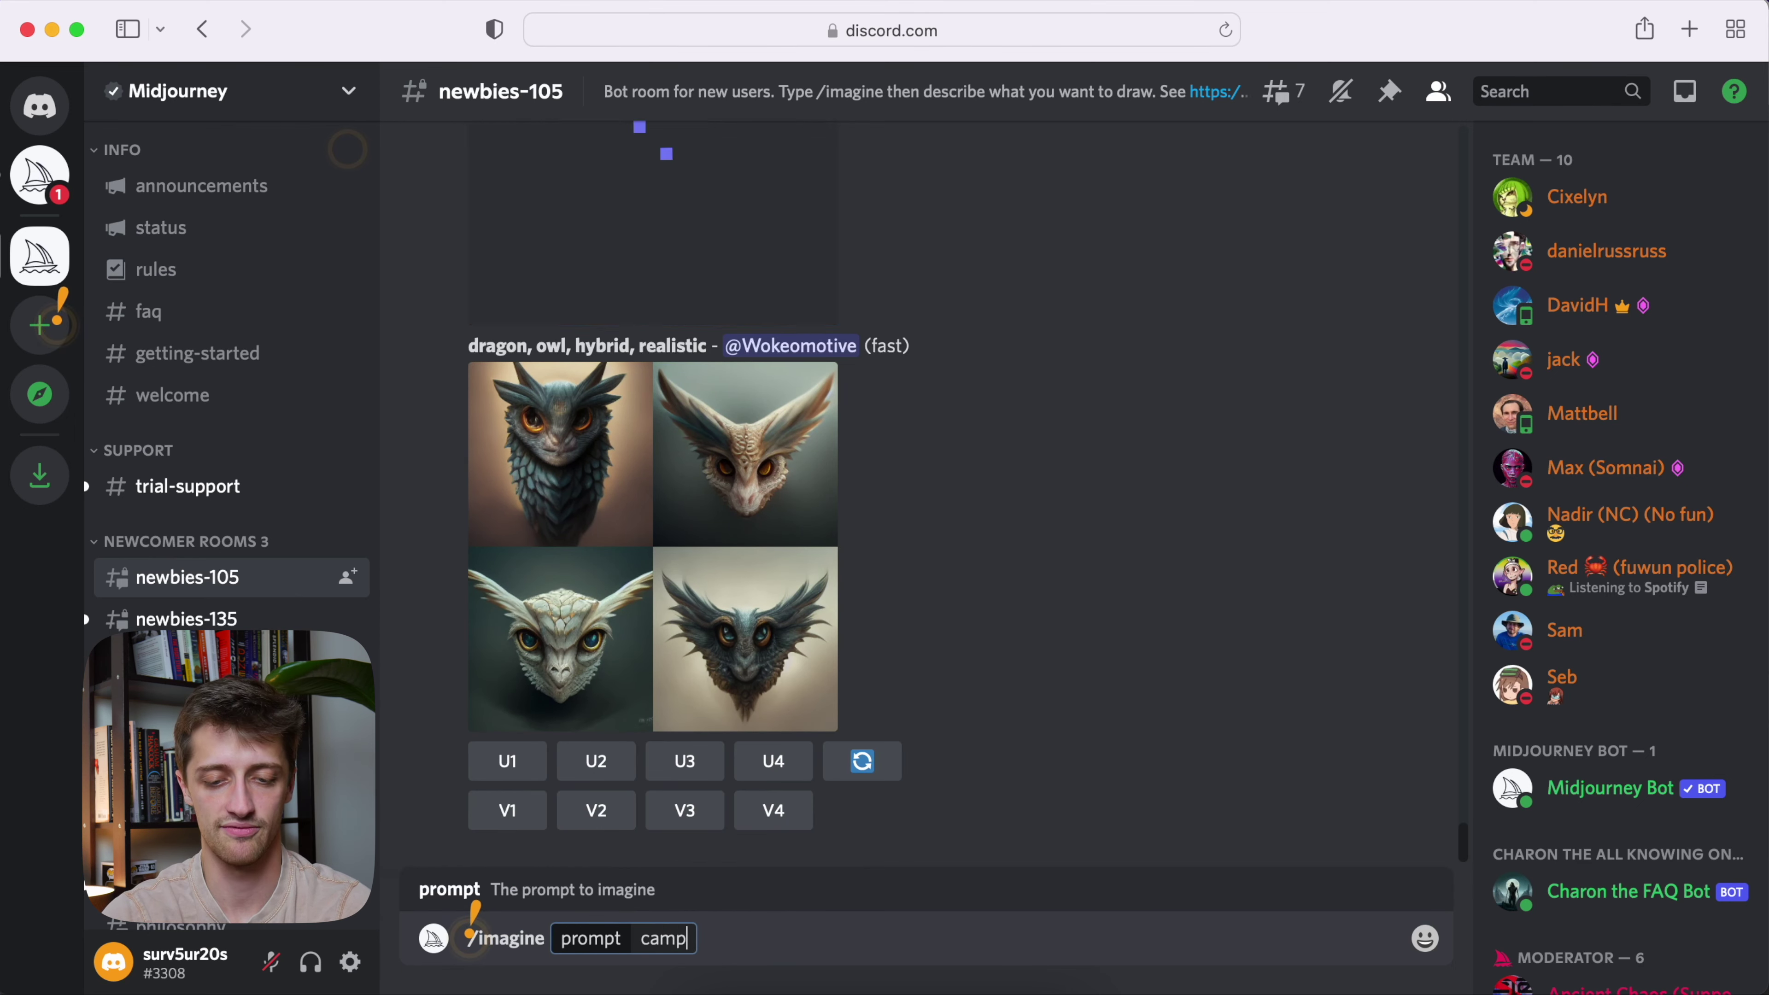
{"action": "type", "text": "fire business "}
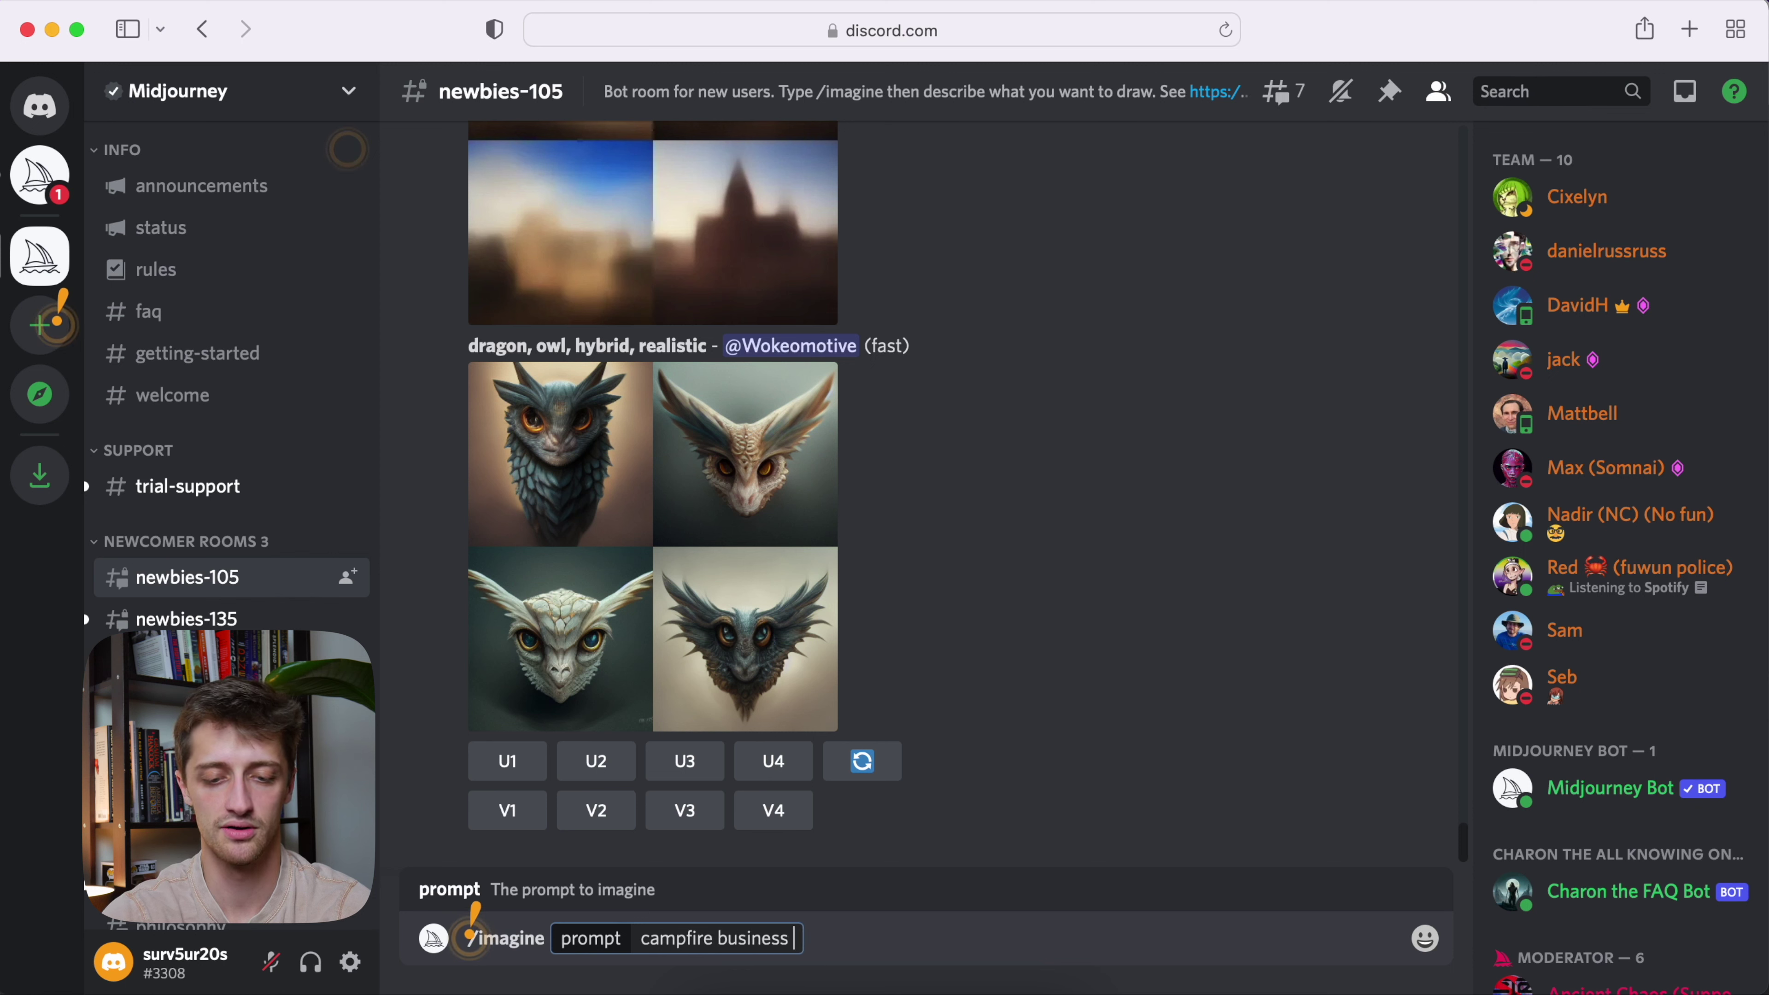
{"action": "type", "text": "logo. retro. hexagonal badg"}
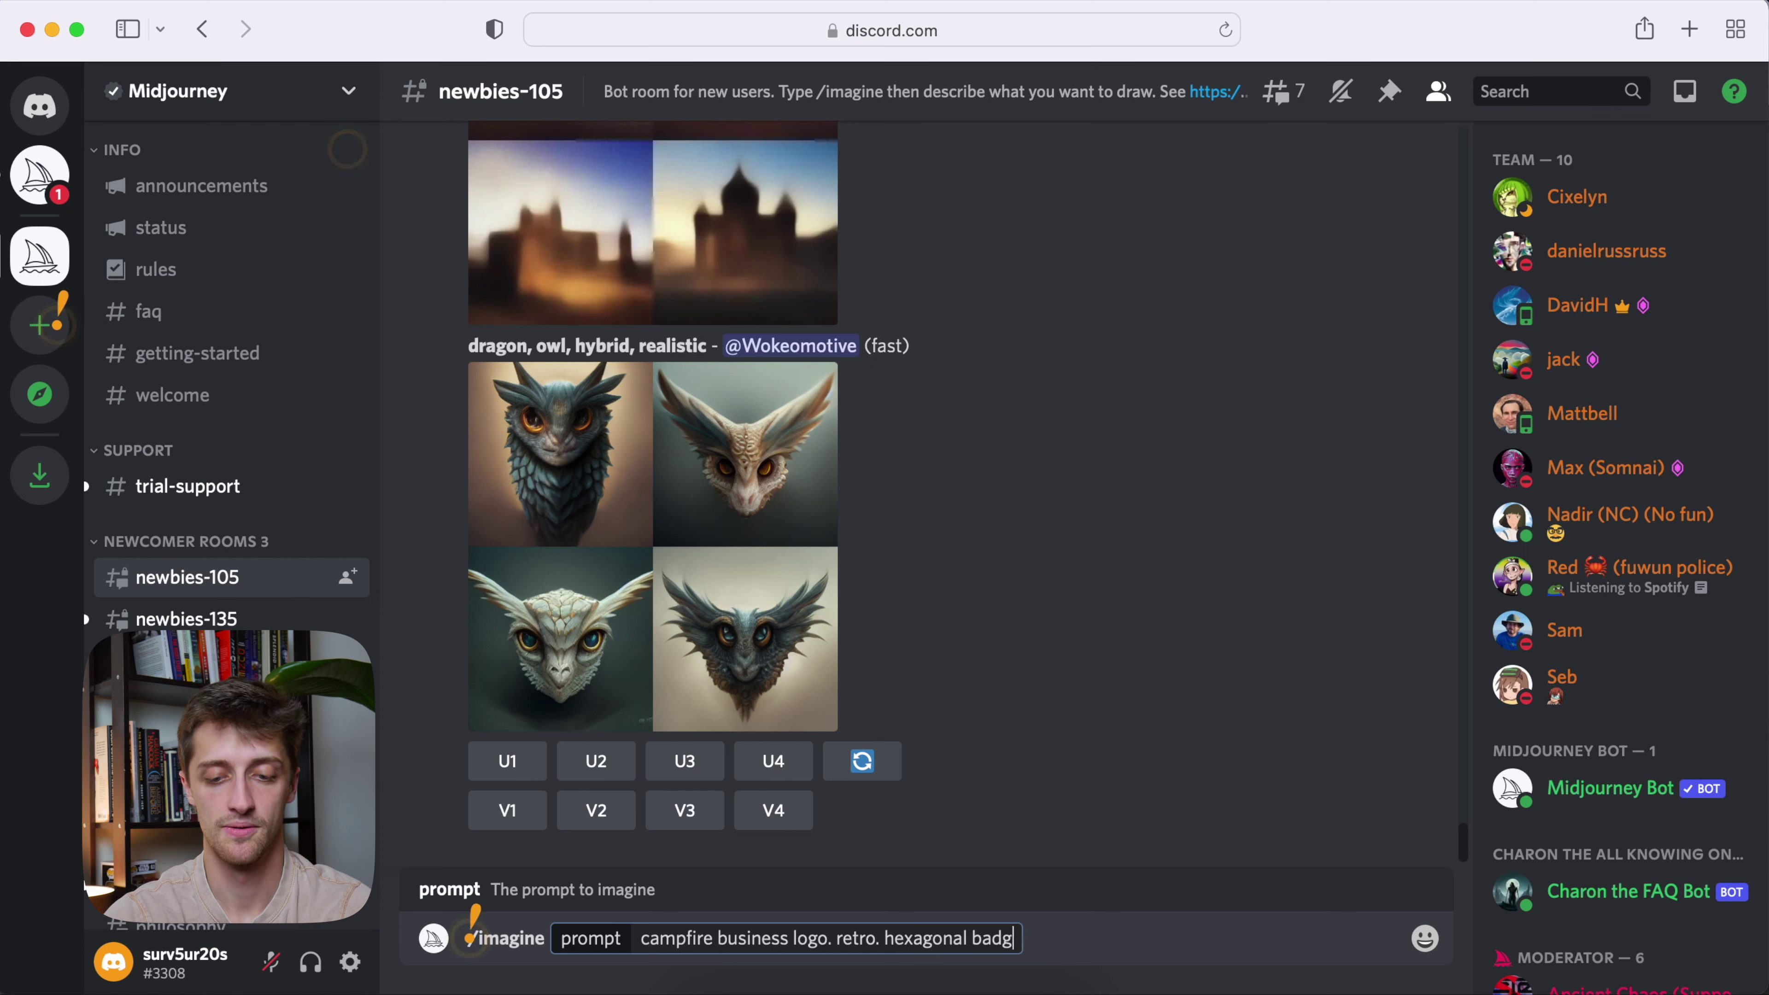
{"action": "type", "text": "e. te"}
{"action": "key", "text": "BackSpace"}
{"action": "key", "text": "BackSpace"}
{"action": "type", "text": "tech company."}
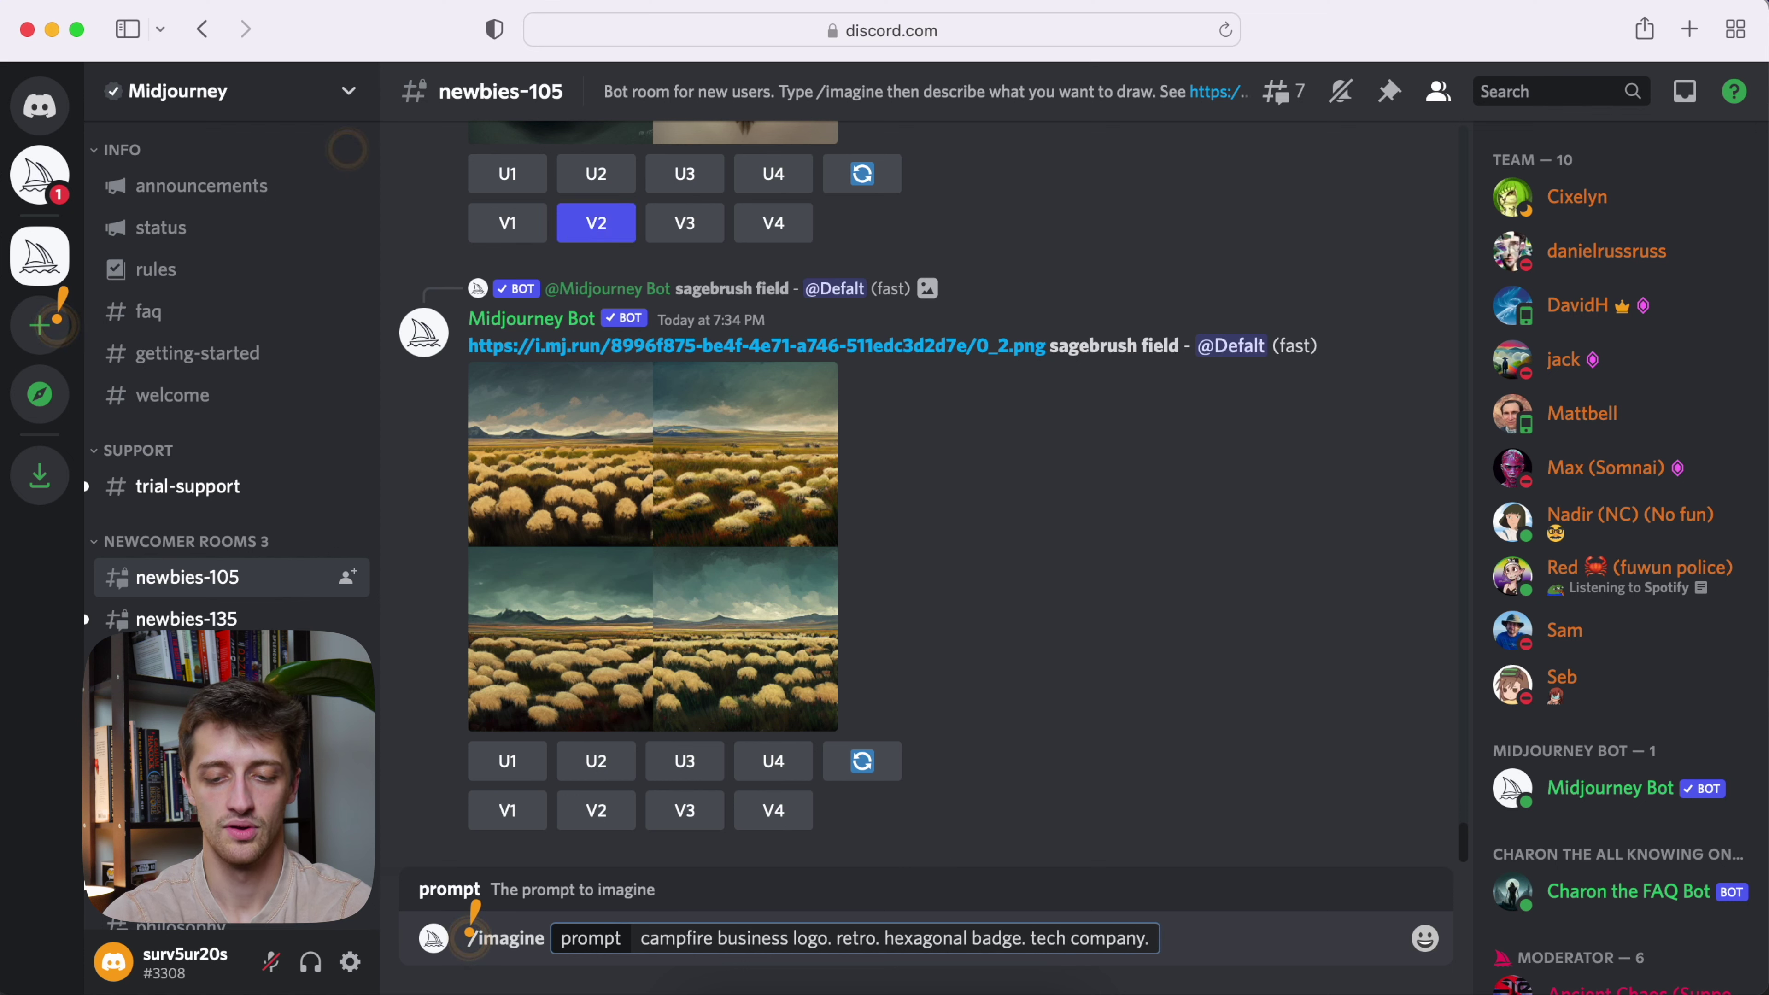
{"action": "type", "text": " realistic. bus"}
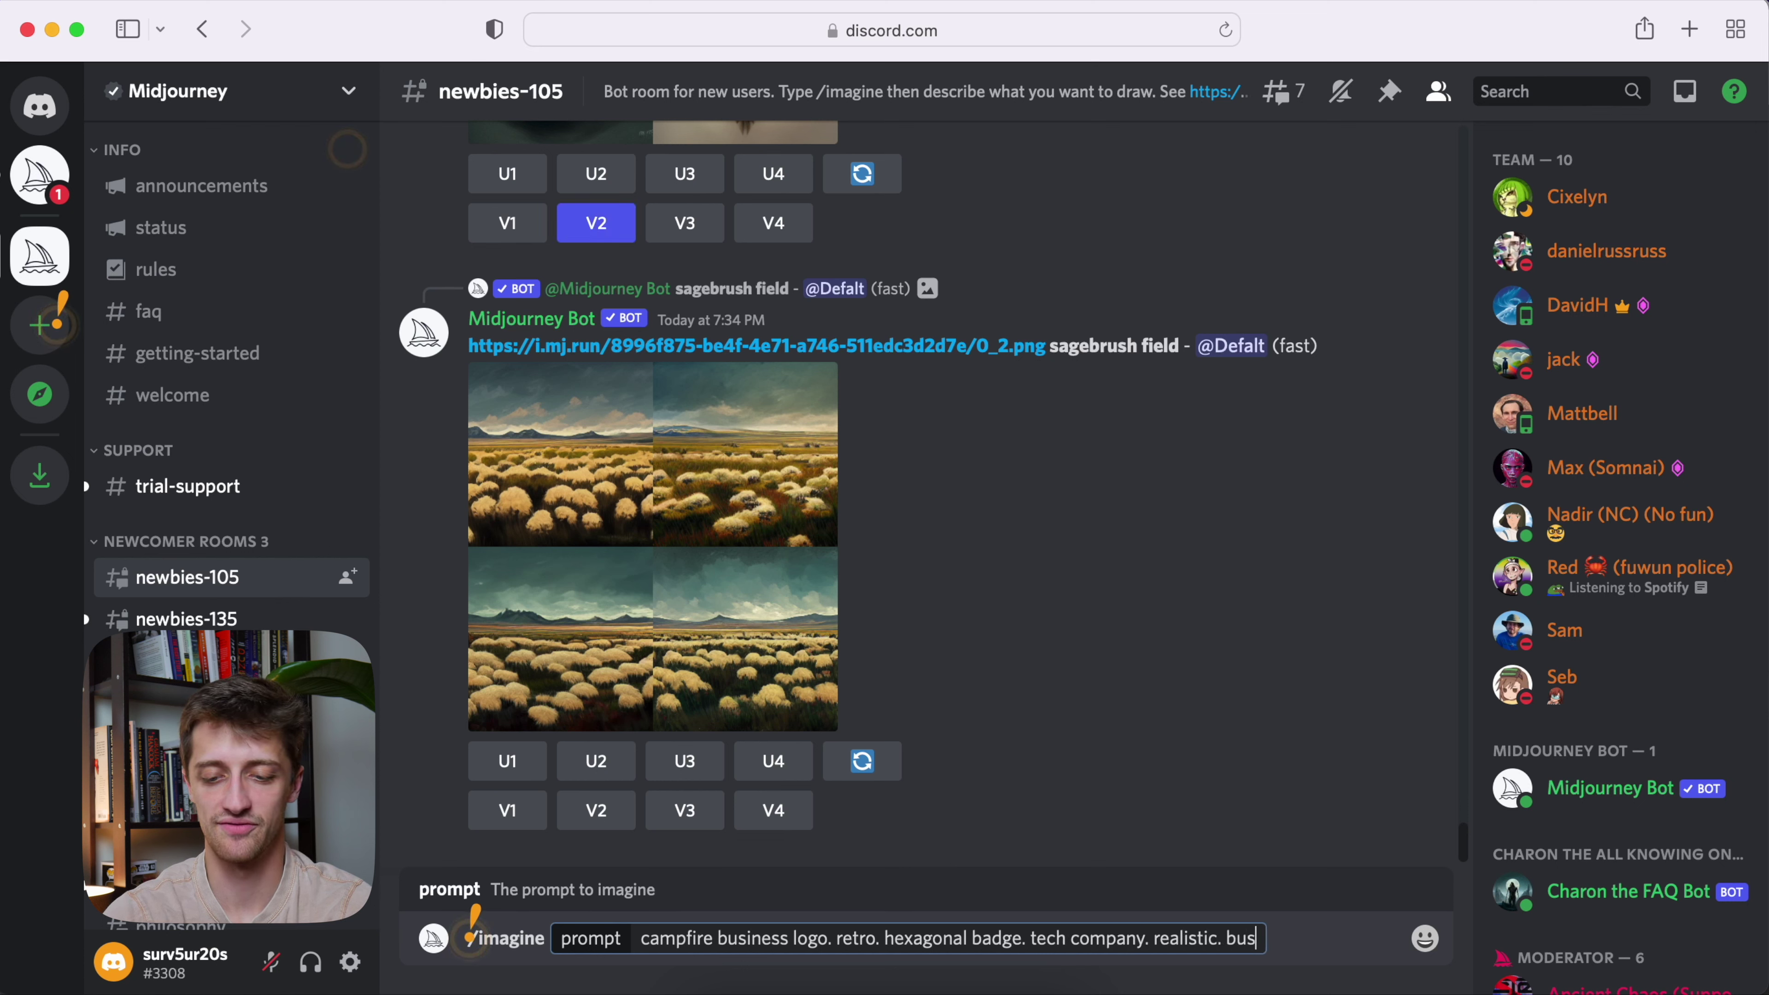
{"action": "type", "text": "iness logo."}
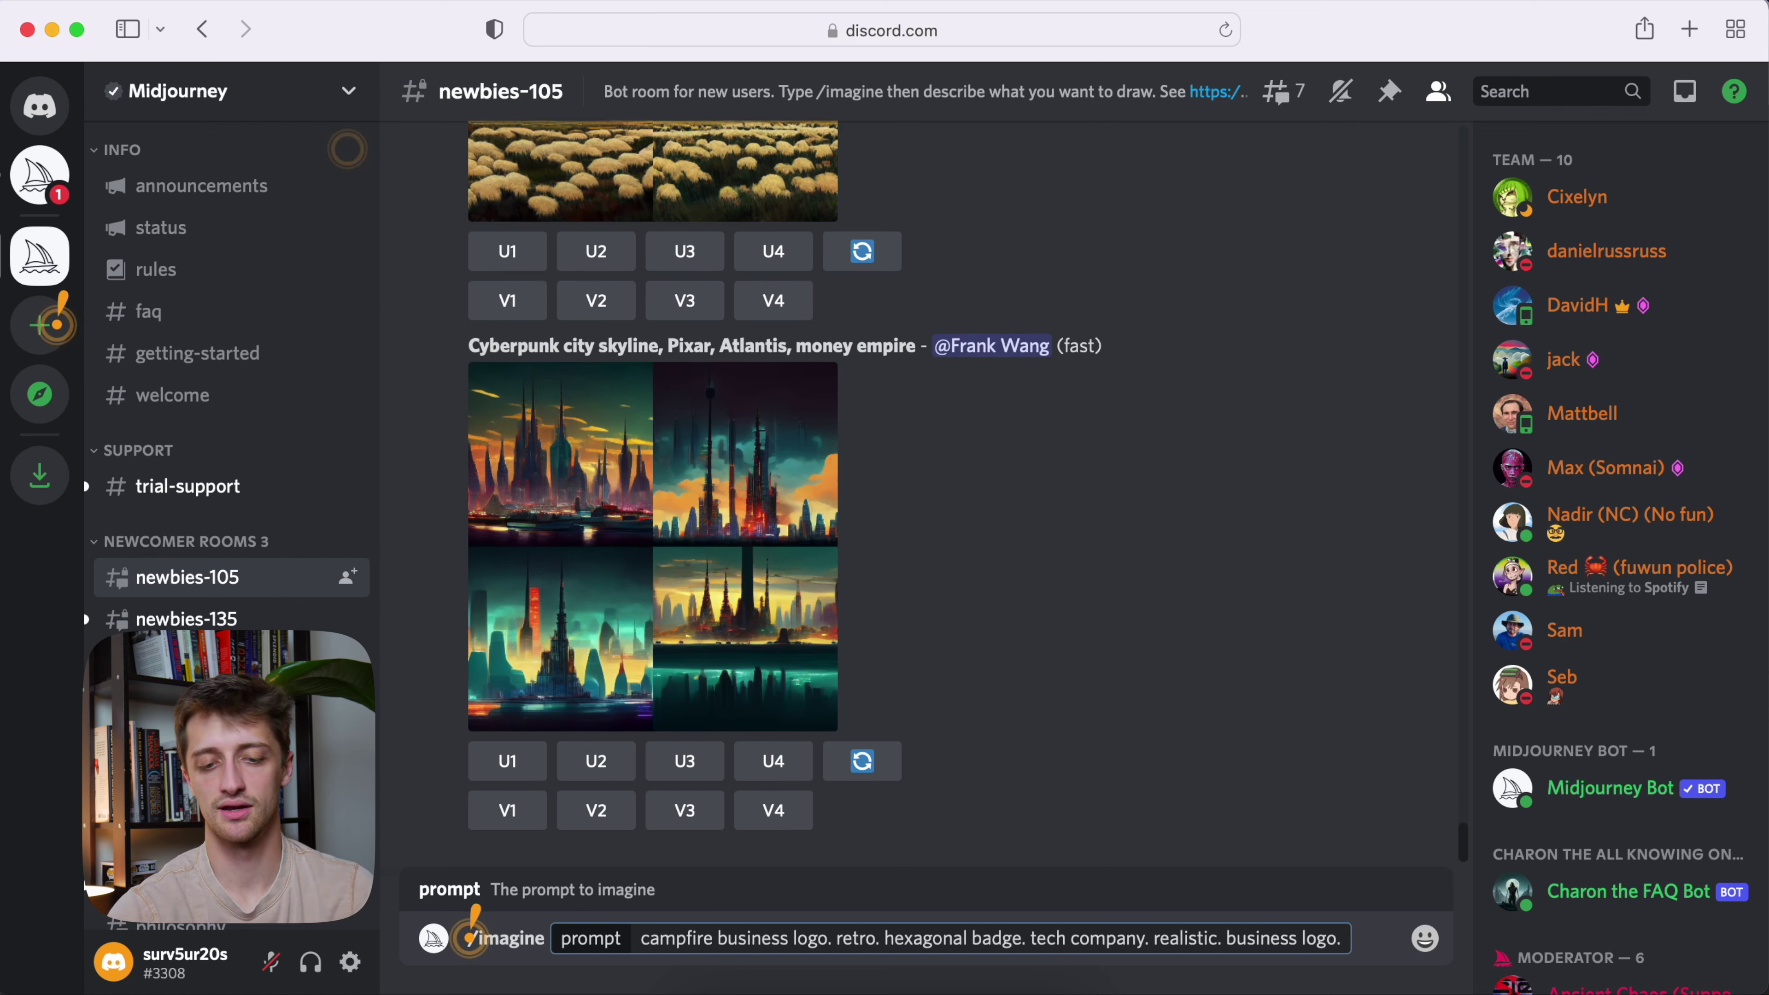
{"action": "key", "text": "Return"}
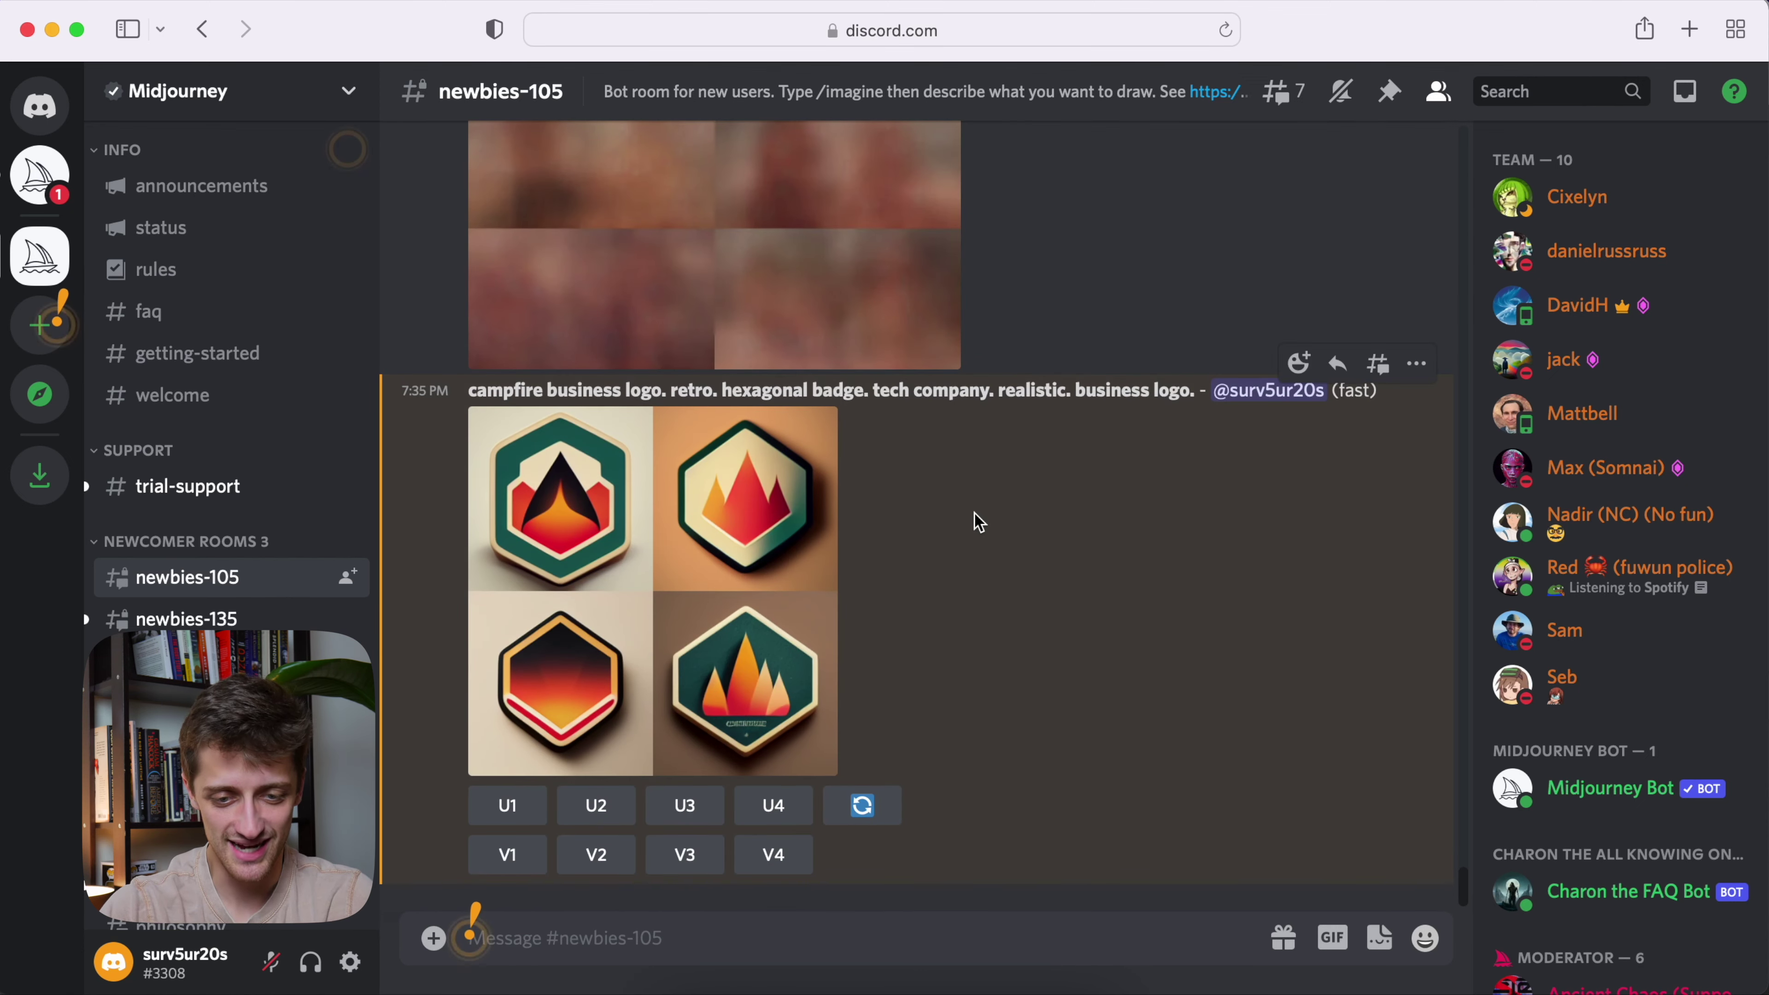
Preview the campfire grid, then request variations (V4) of the fourth, green-and-orange flame badge
{"action": "left_click", "coordinate": [665, 567]}
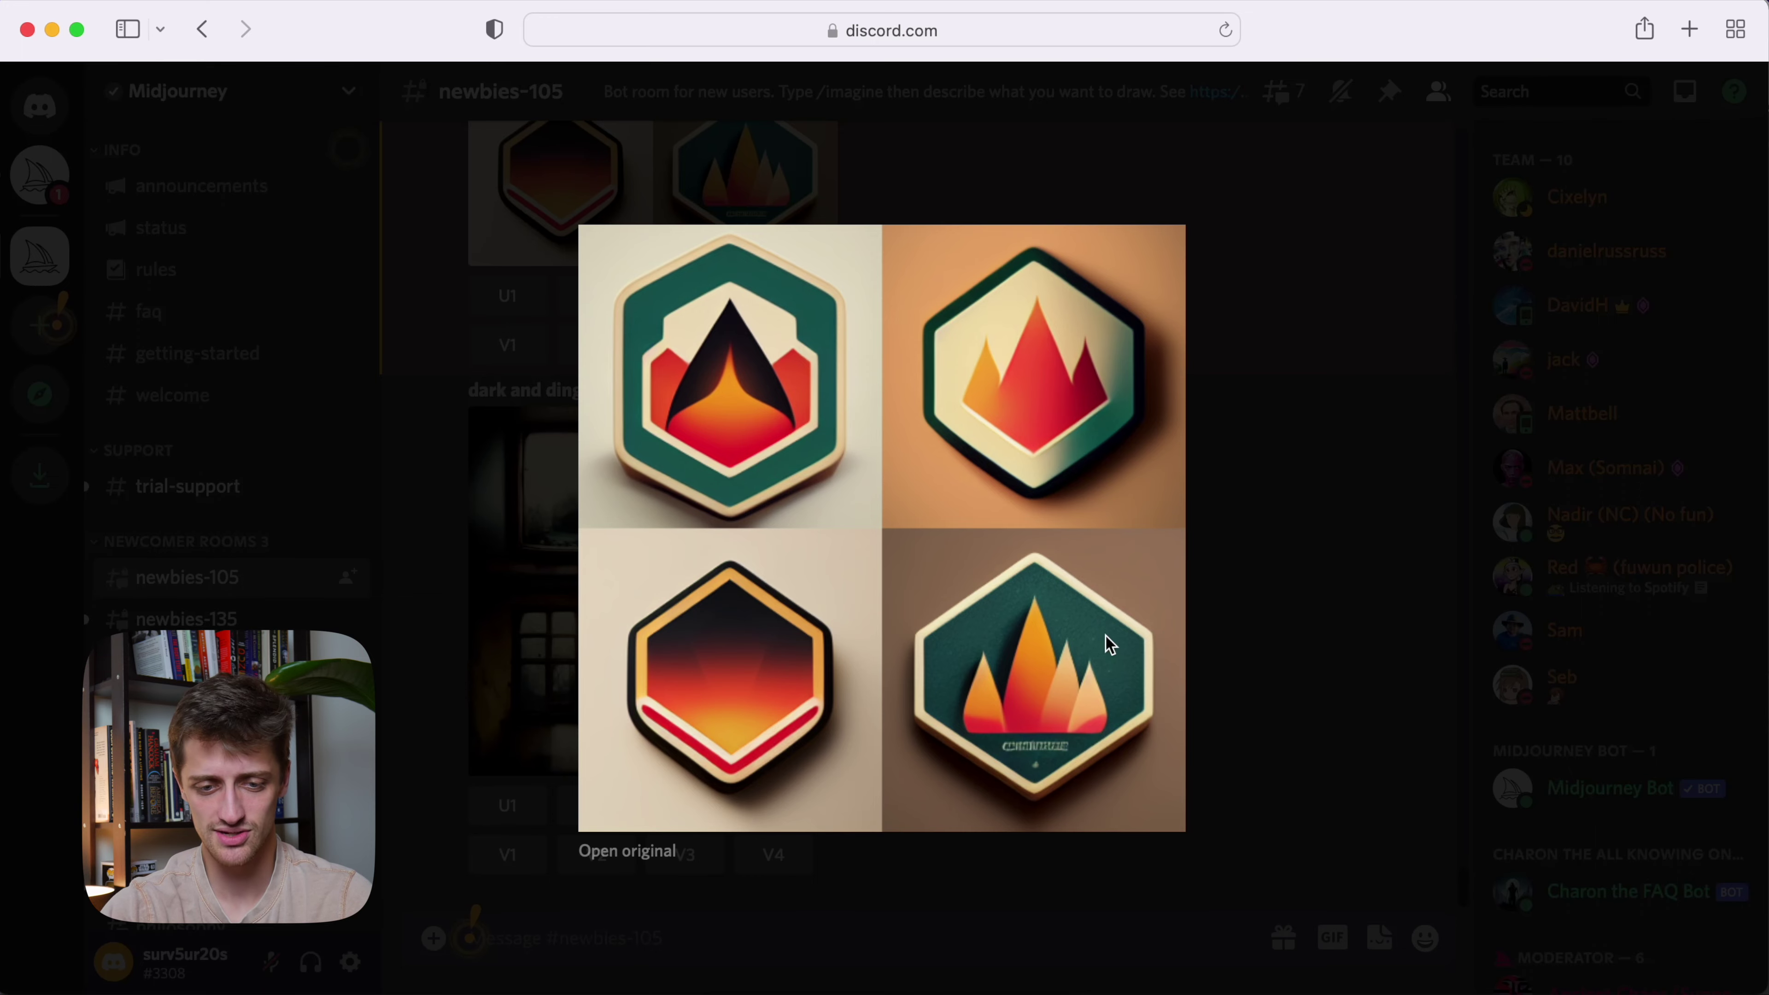
{"action": "left_click", "coordinate": [1234, 699]}
{"action": "scroll", "coordinate": [835, 641], "scroll_direction": "up", "scroll_amount": 4}
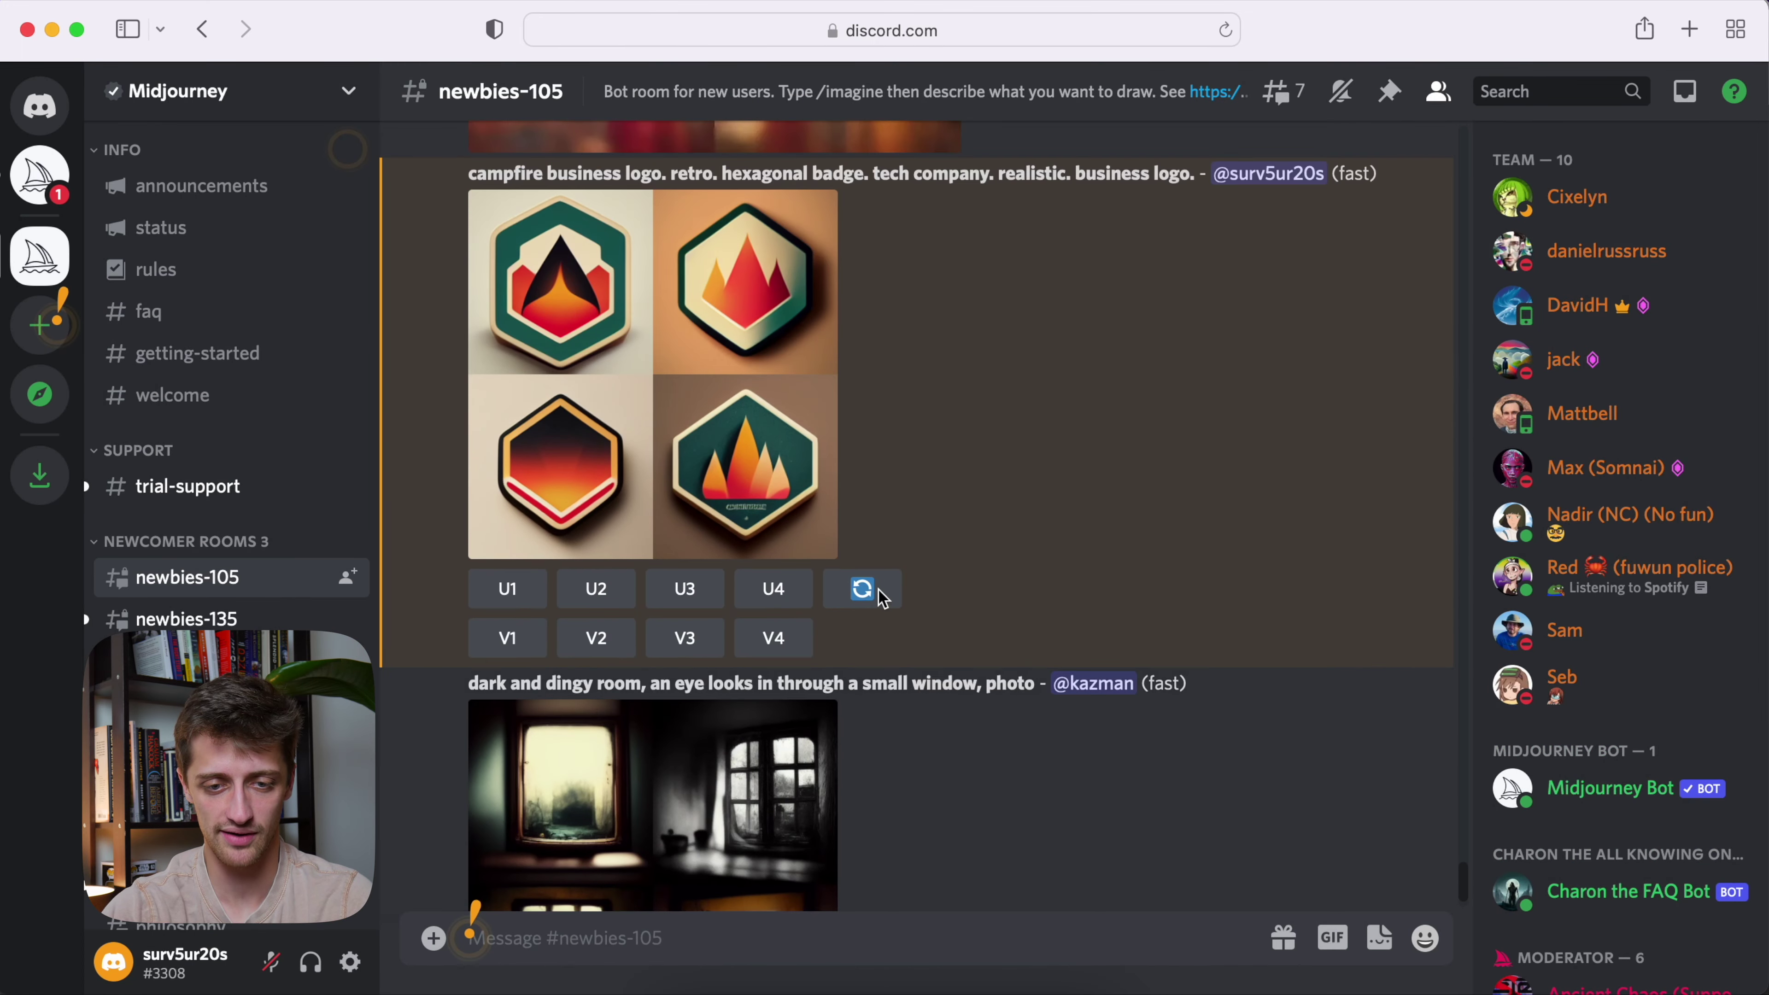
{"action": "scroll", "coordinate": [861, 574], "scroll_direction": "up", "scroll_amount": 2}
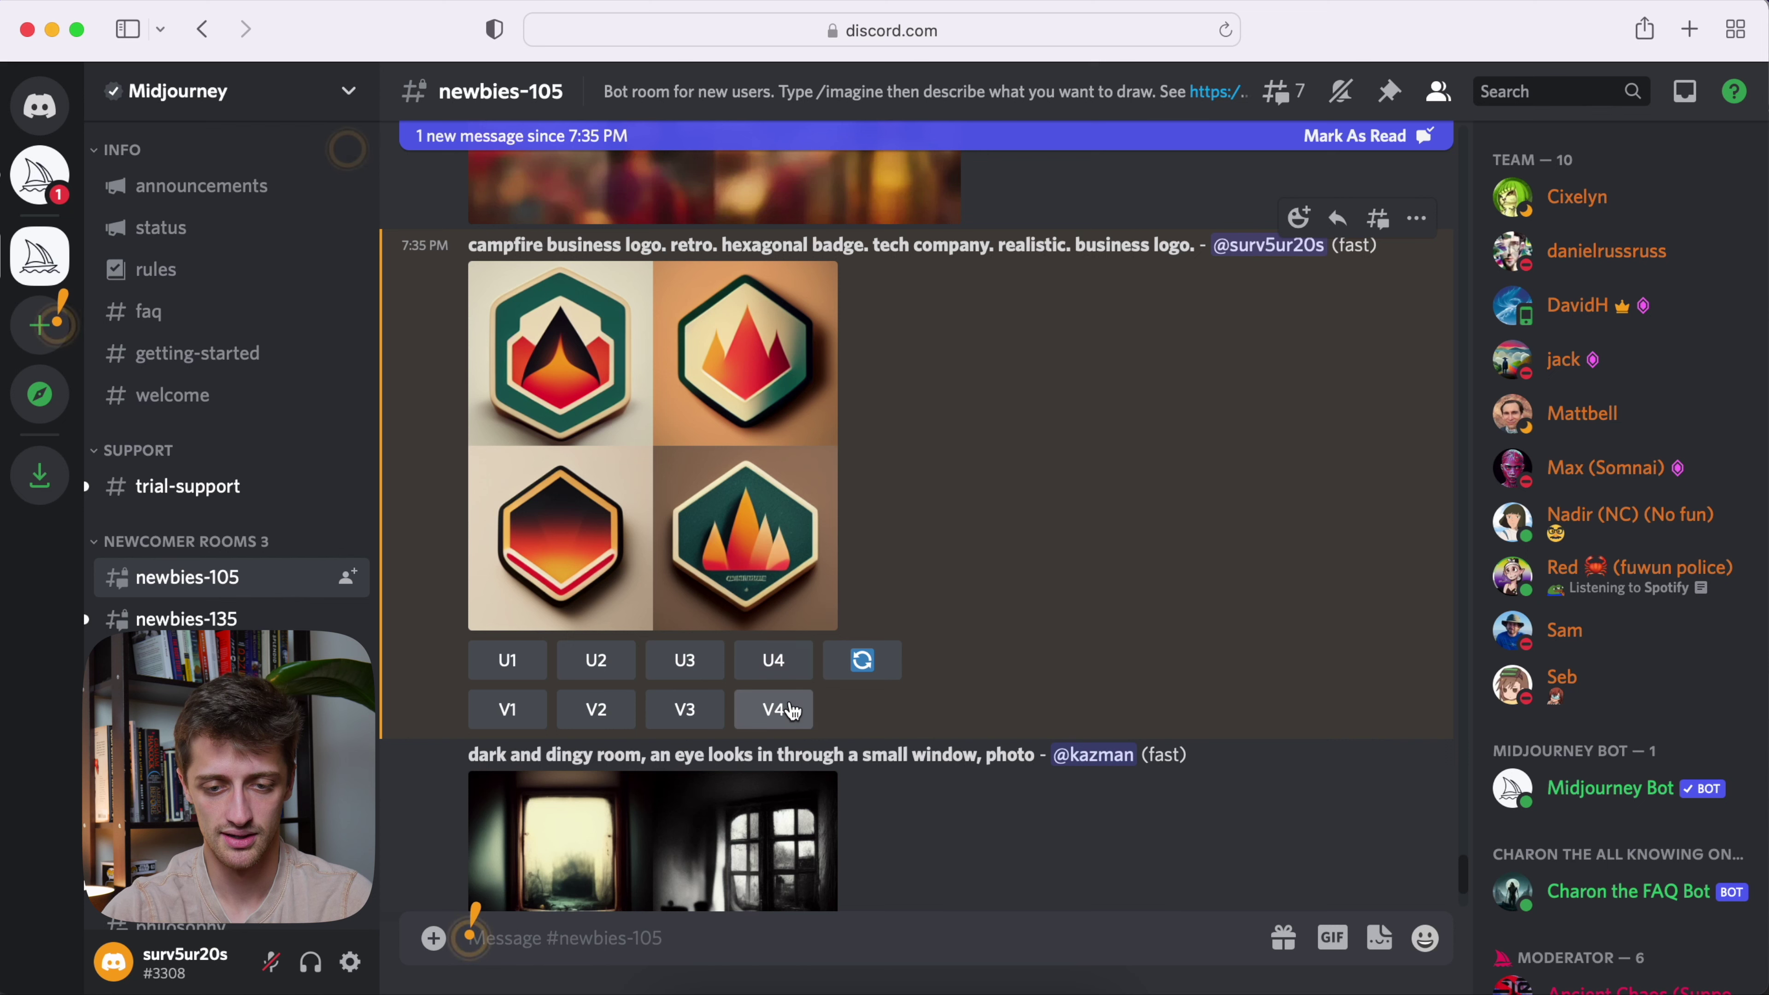
{"action": "left_click", "coordinate": [774, 709]}
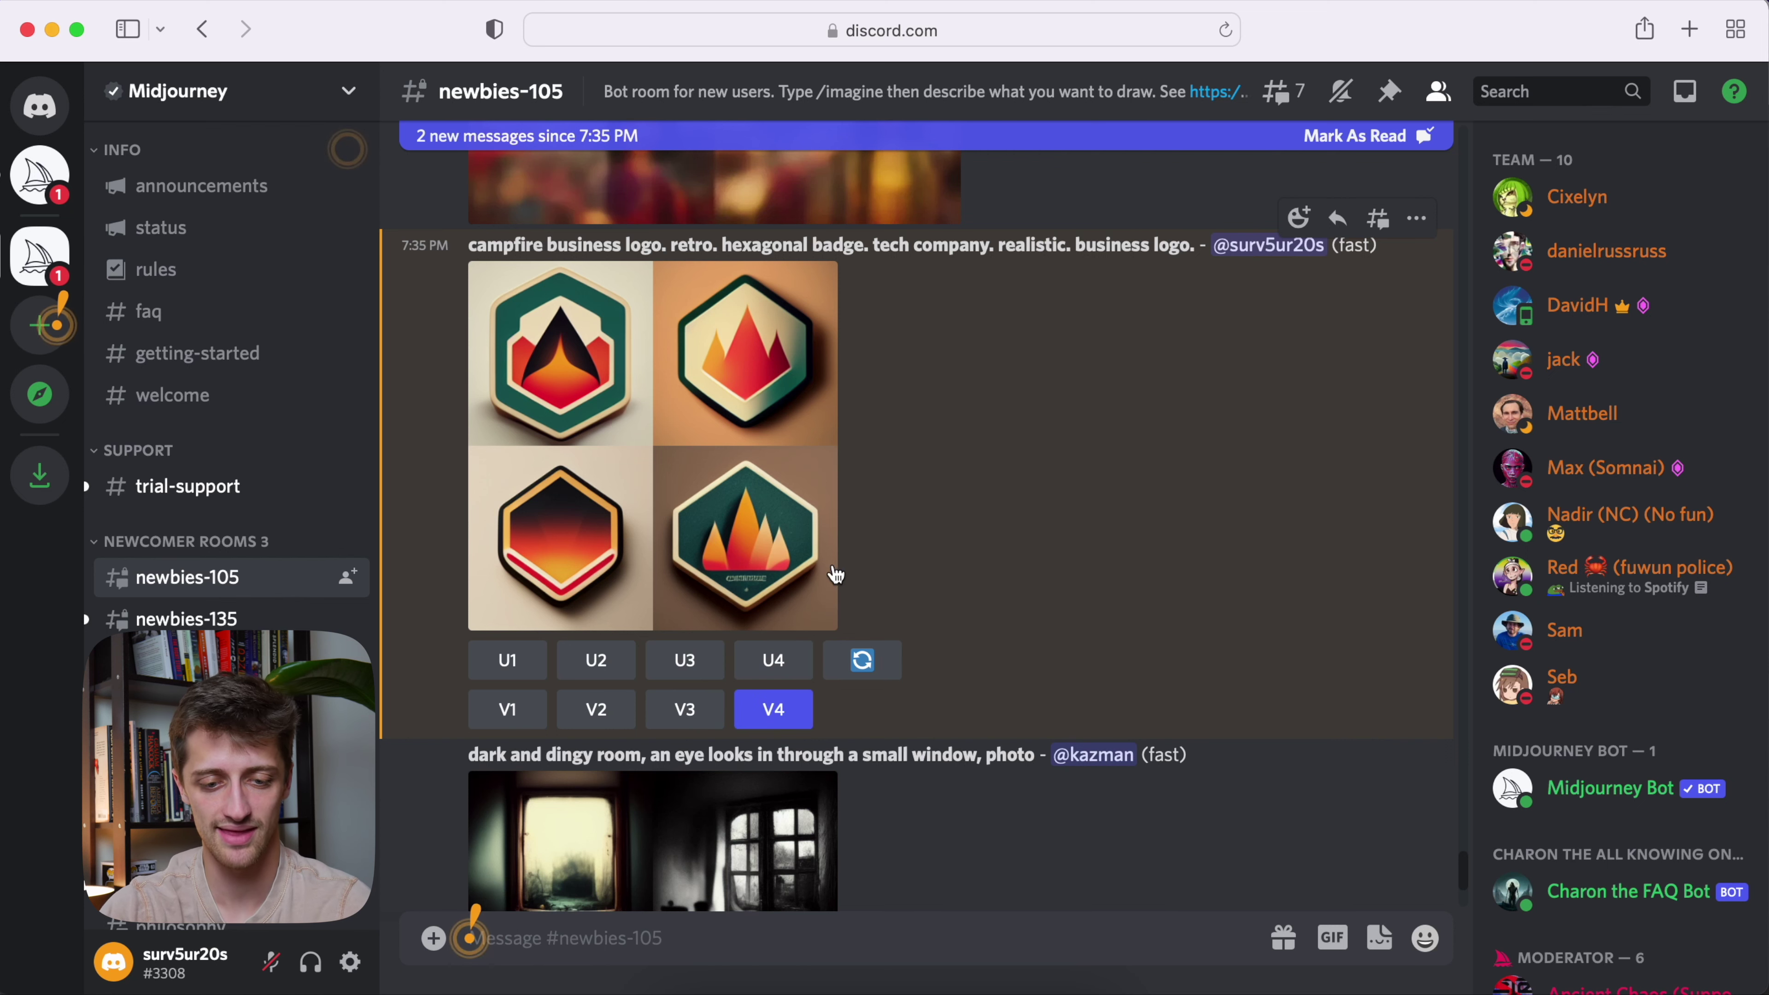
Submit an /imagine campfire logo prompt adding Mountains, Waterfall, Retro, Hexagonal badge and tech company
{"action": "type", "text": "/imagine"}
{"action": "key", "text": "Tab"}
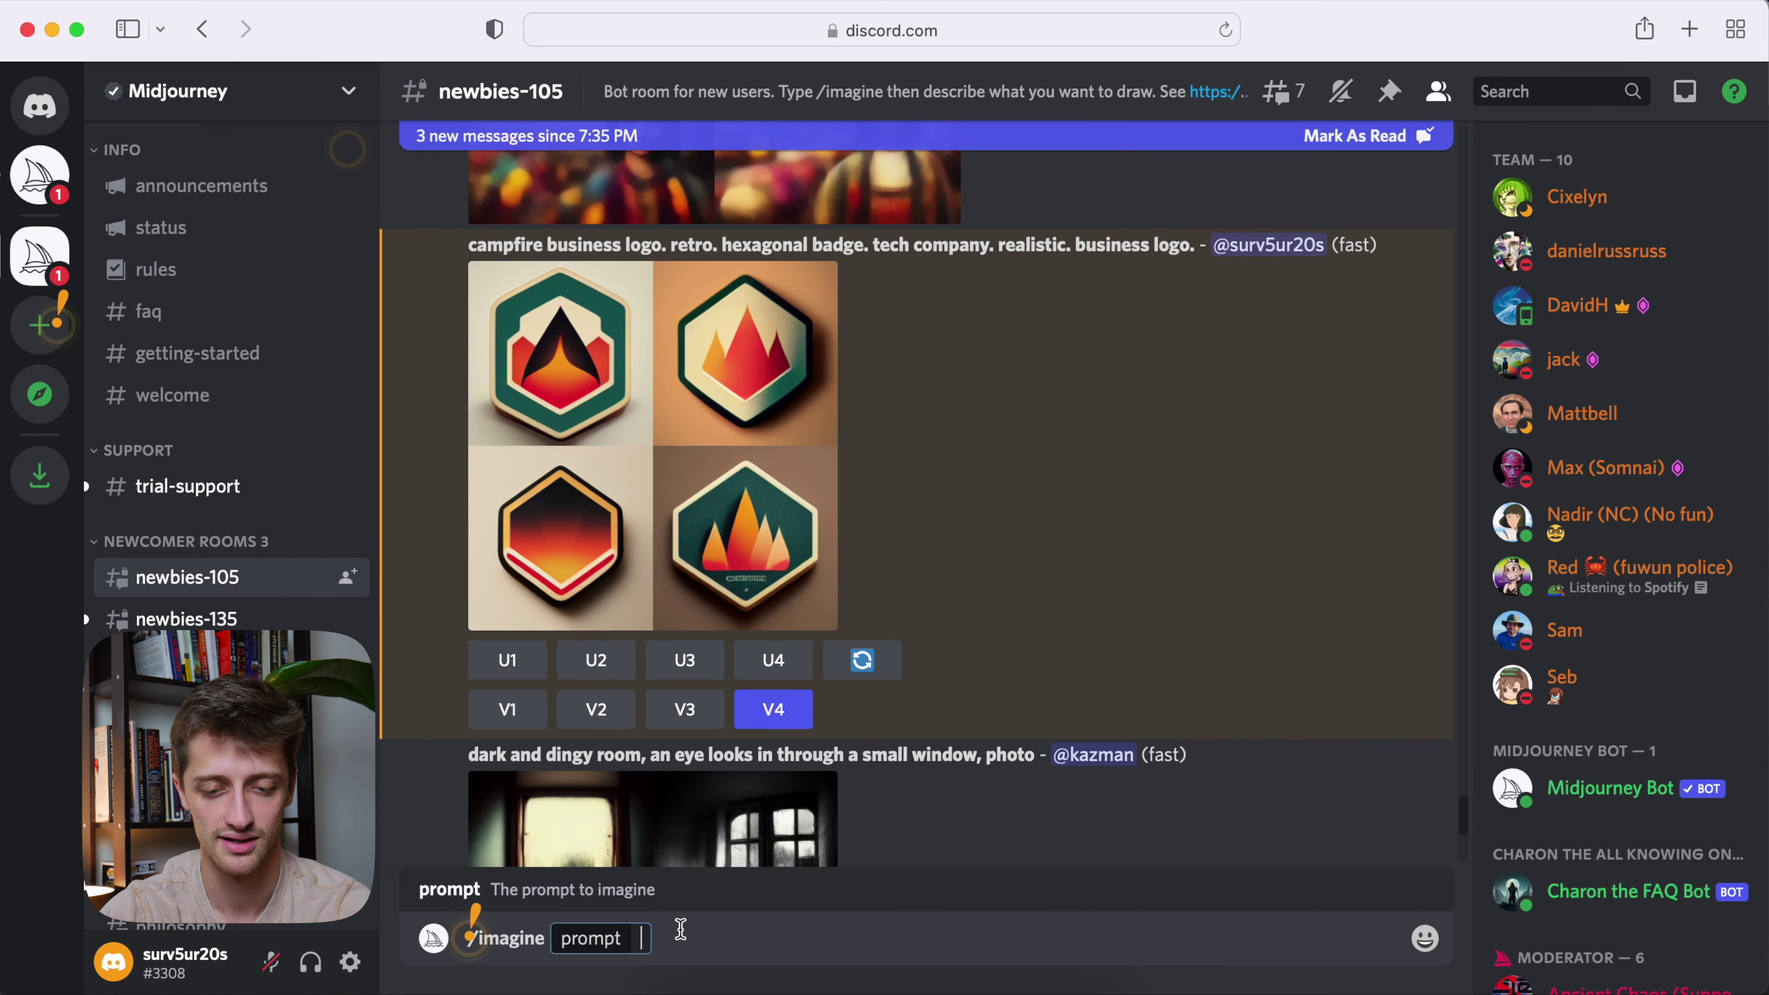
{"action": "type", "text": "campfire business logo. Mountains. Waterfall."}
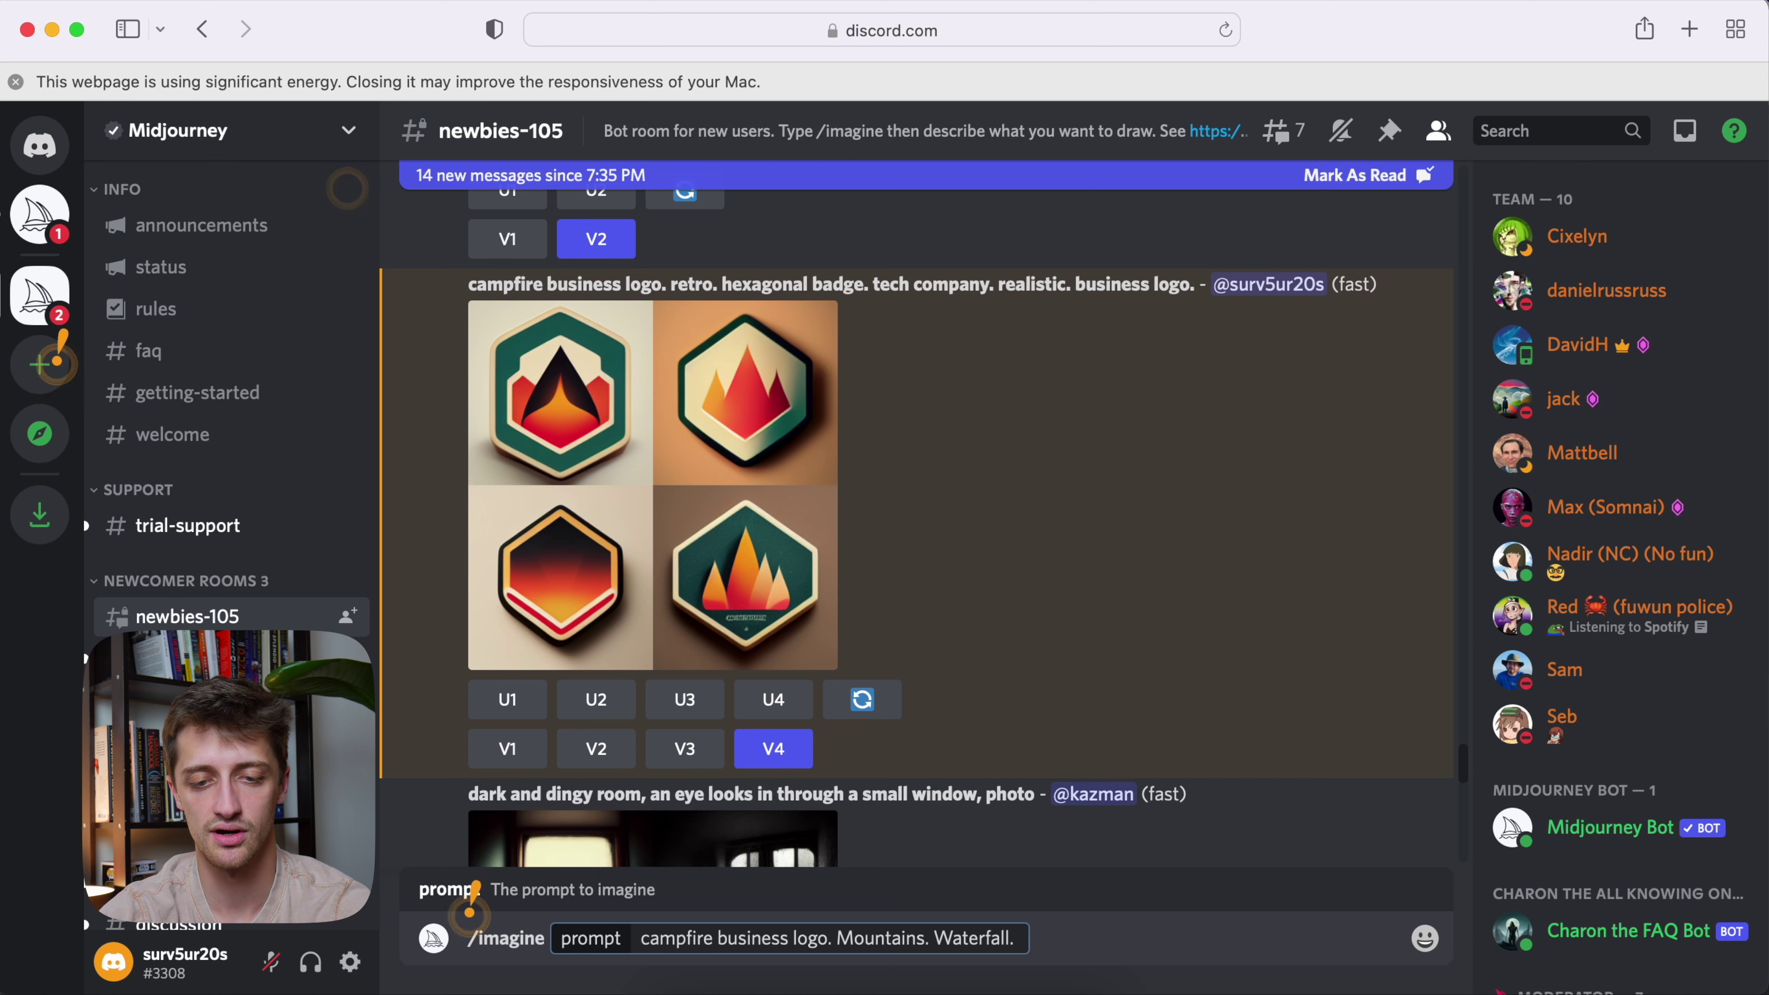
{"action": "type", "text": " Retro. Hexaganol badge. "}
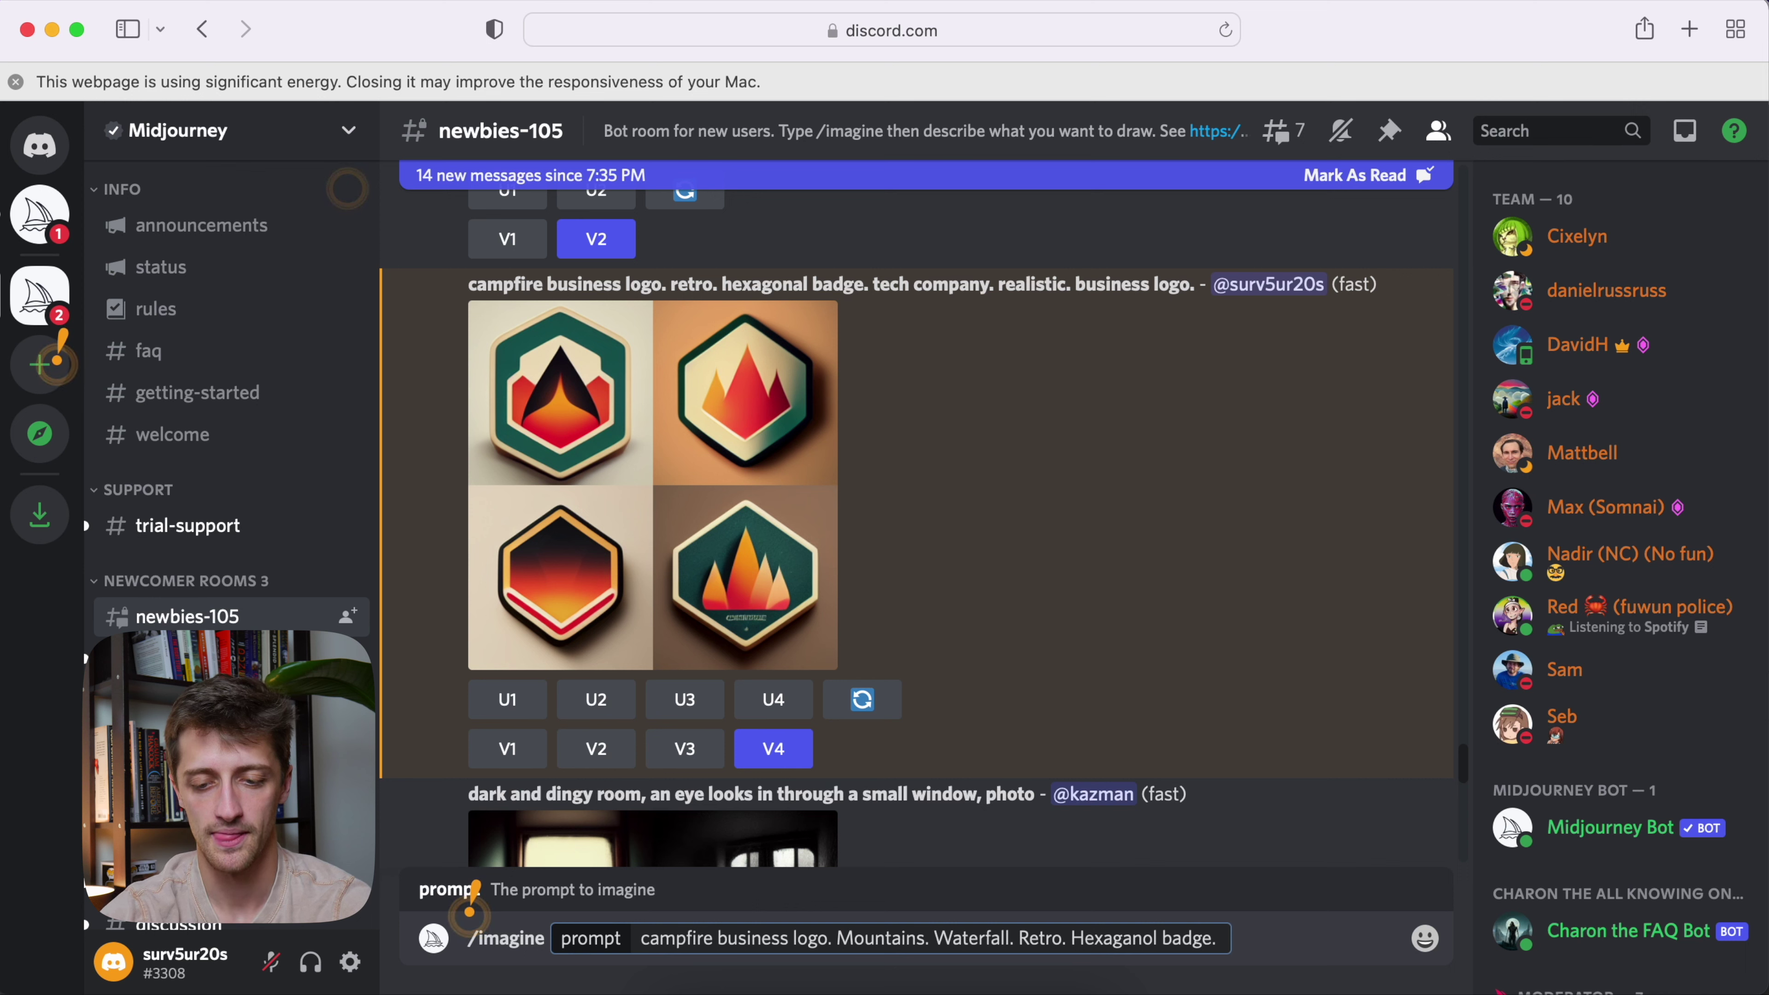
{"action": "type", "text": "tech company"}
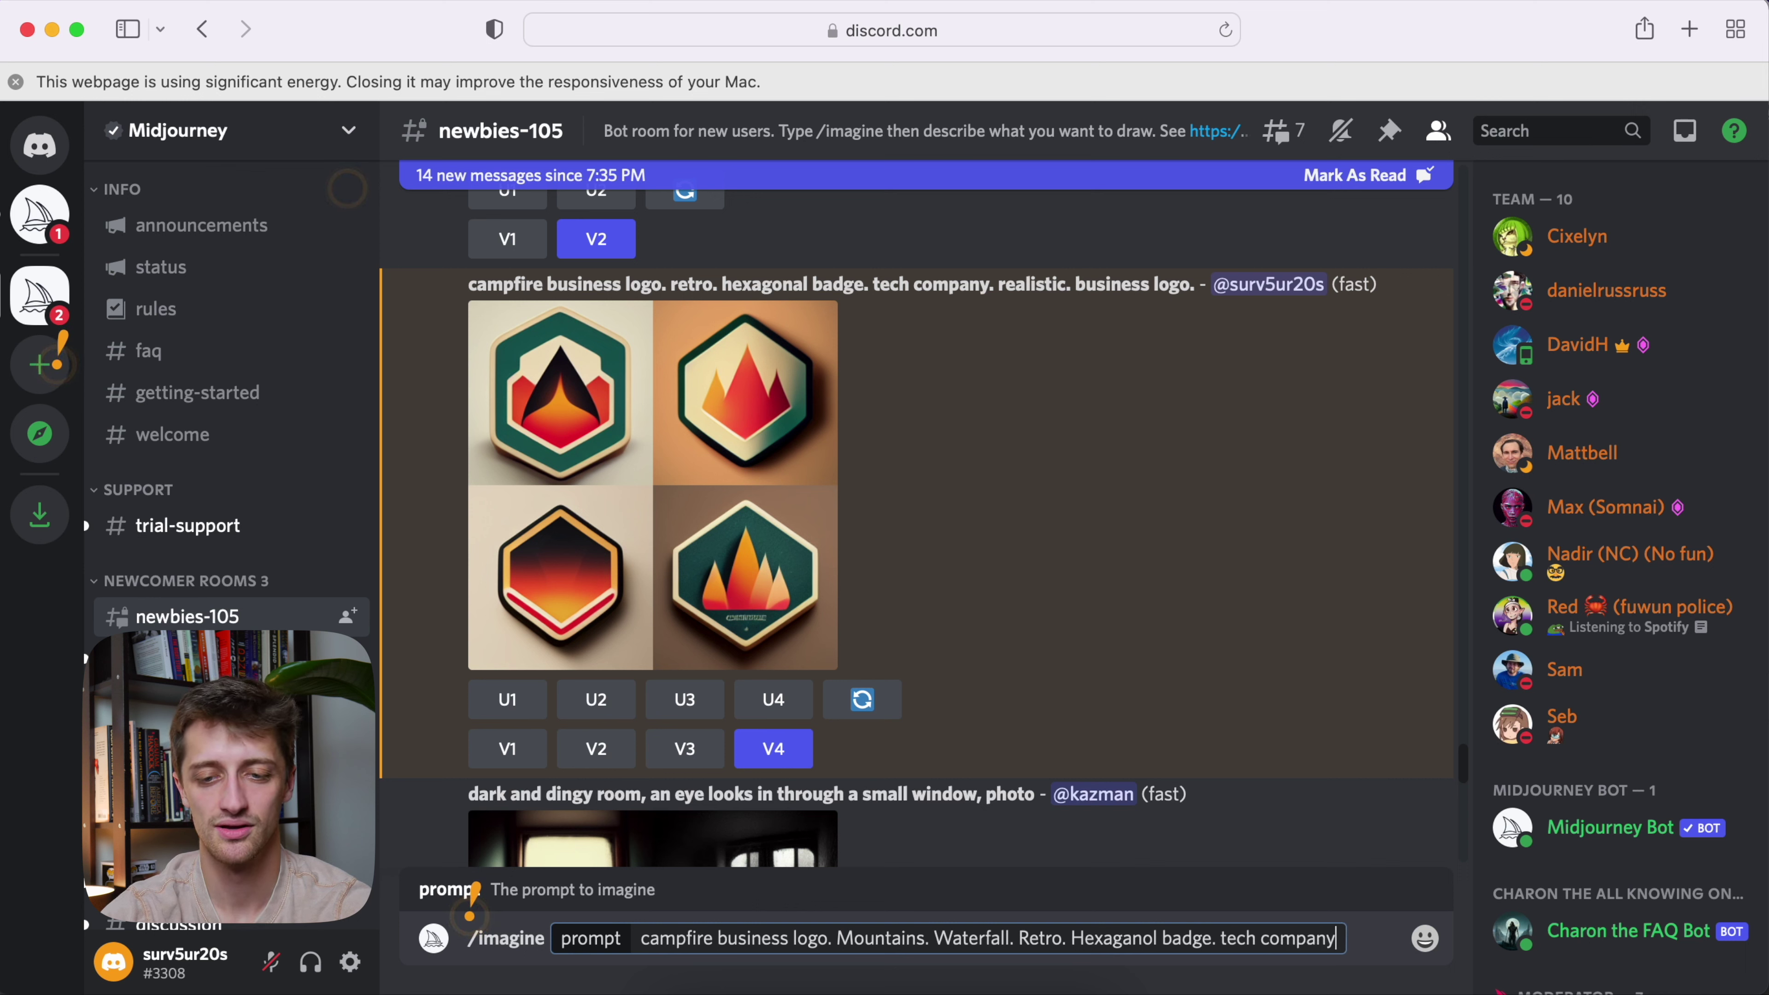
{"action": "type", "text": ". realist"}
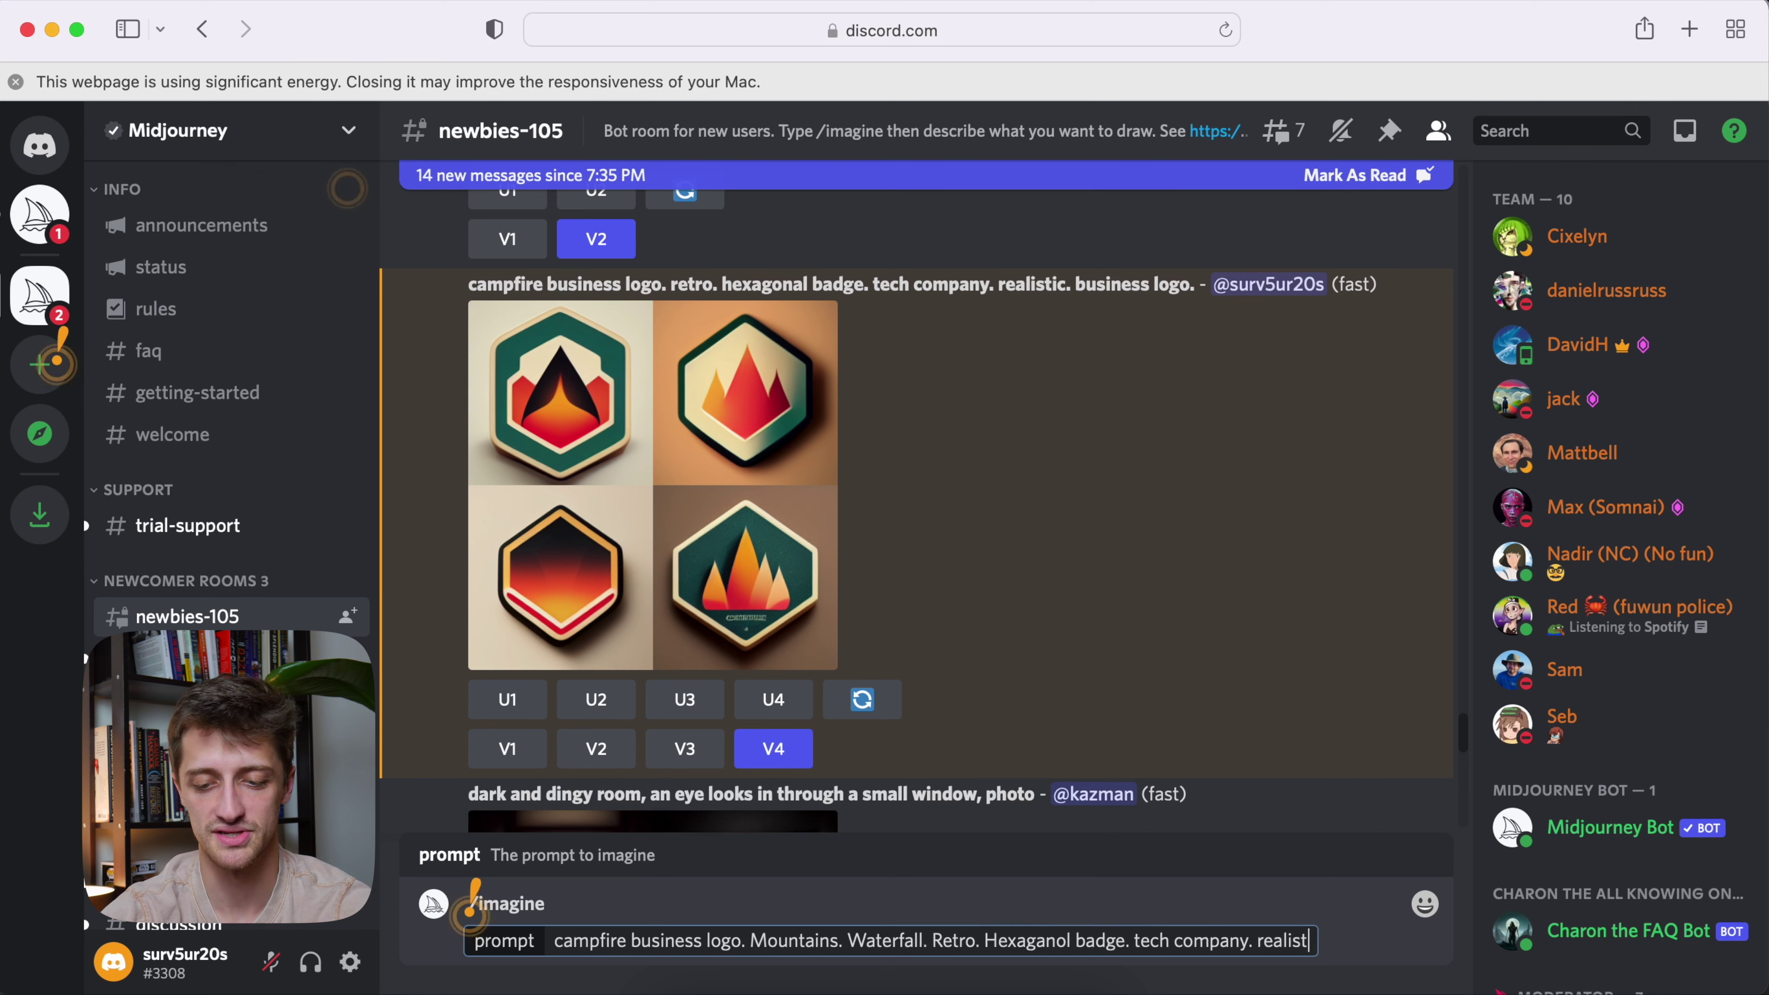
{"action": "type", "text": "ic business logo"}
{"action": "key", "text": "Return"}
{"action": "scroll", "coordinate": [979, 592], "scroll_direction": "up", "scroll_amount": 5}
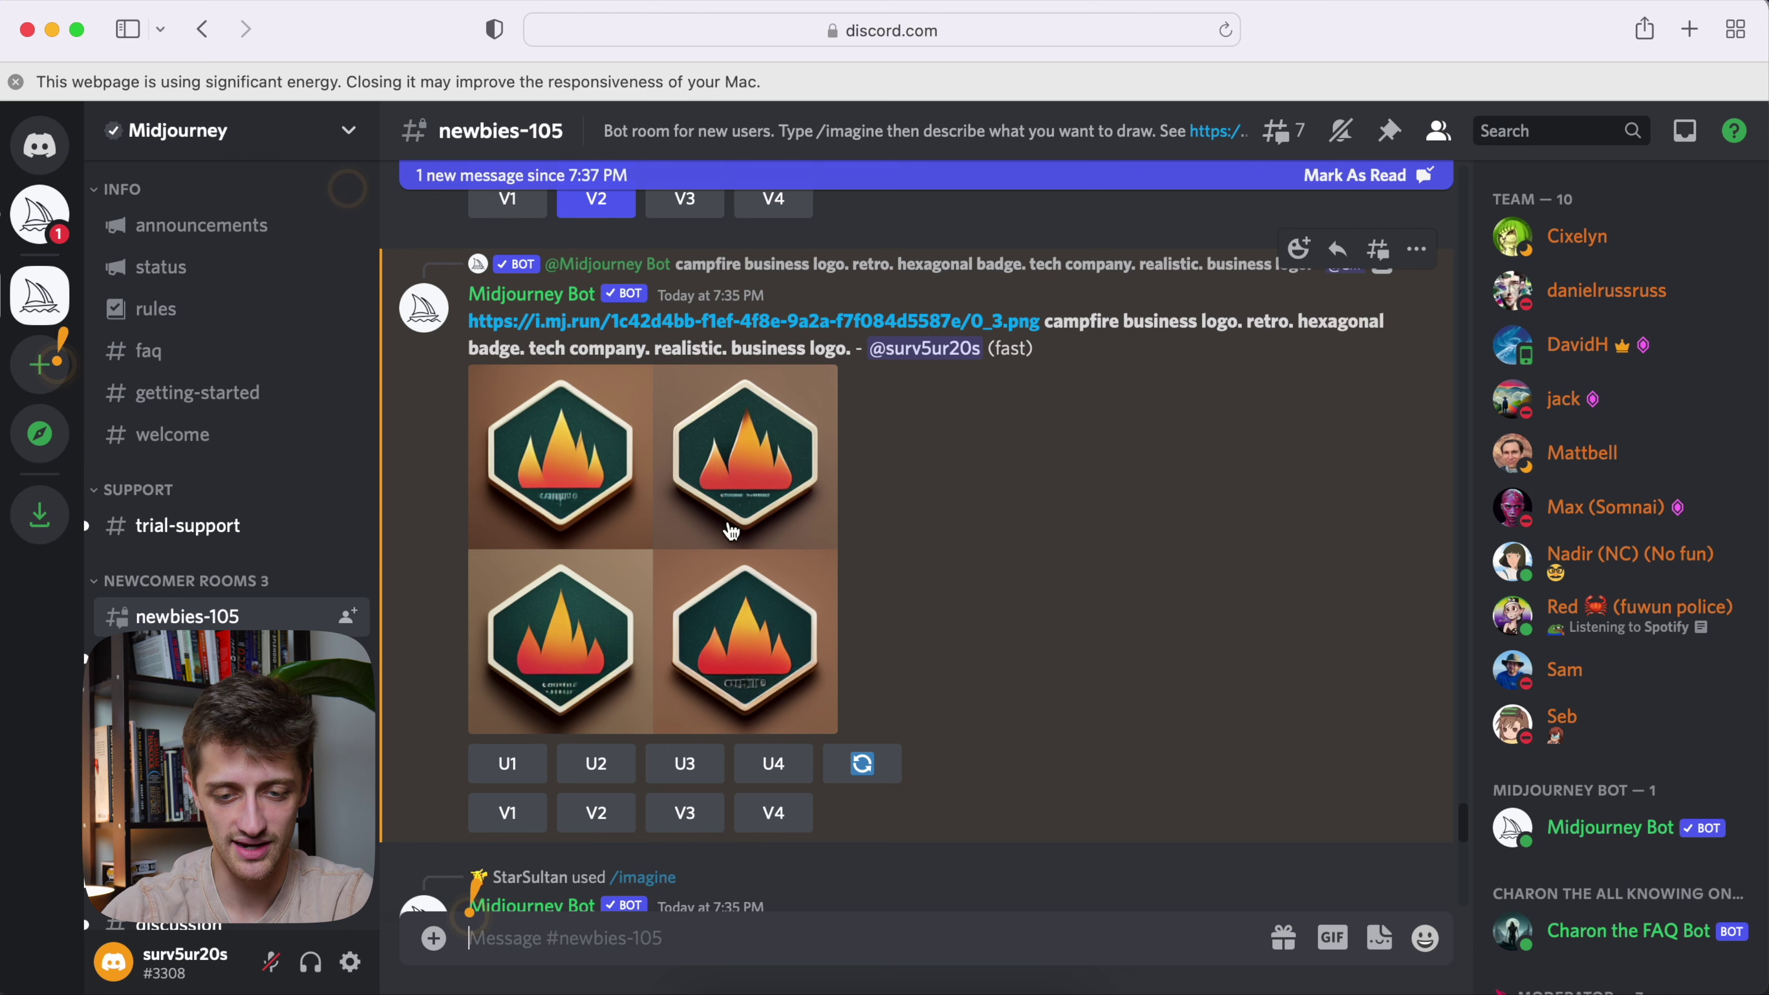
Preview the flame badge variations grid and upscale the first variation (U1)
{"action": "left_click", "coordinate": [678, 564]}
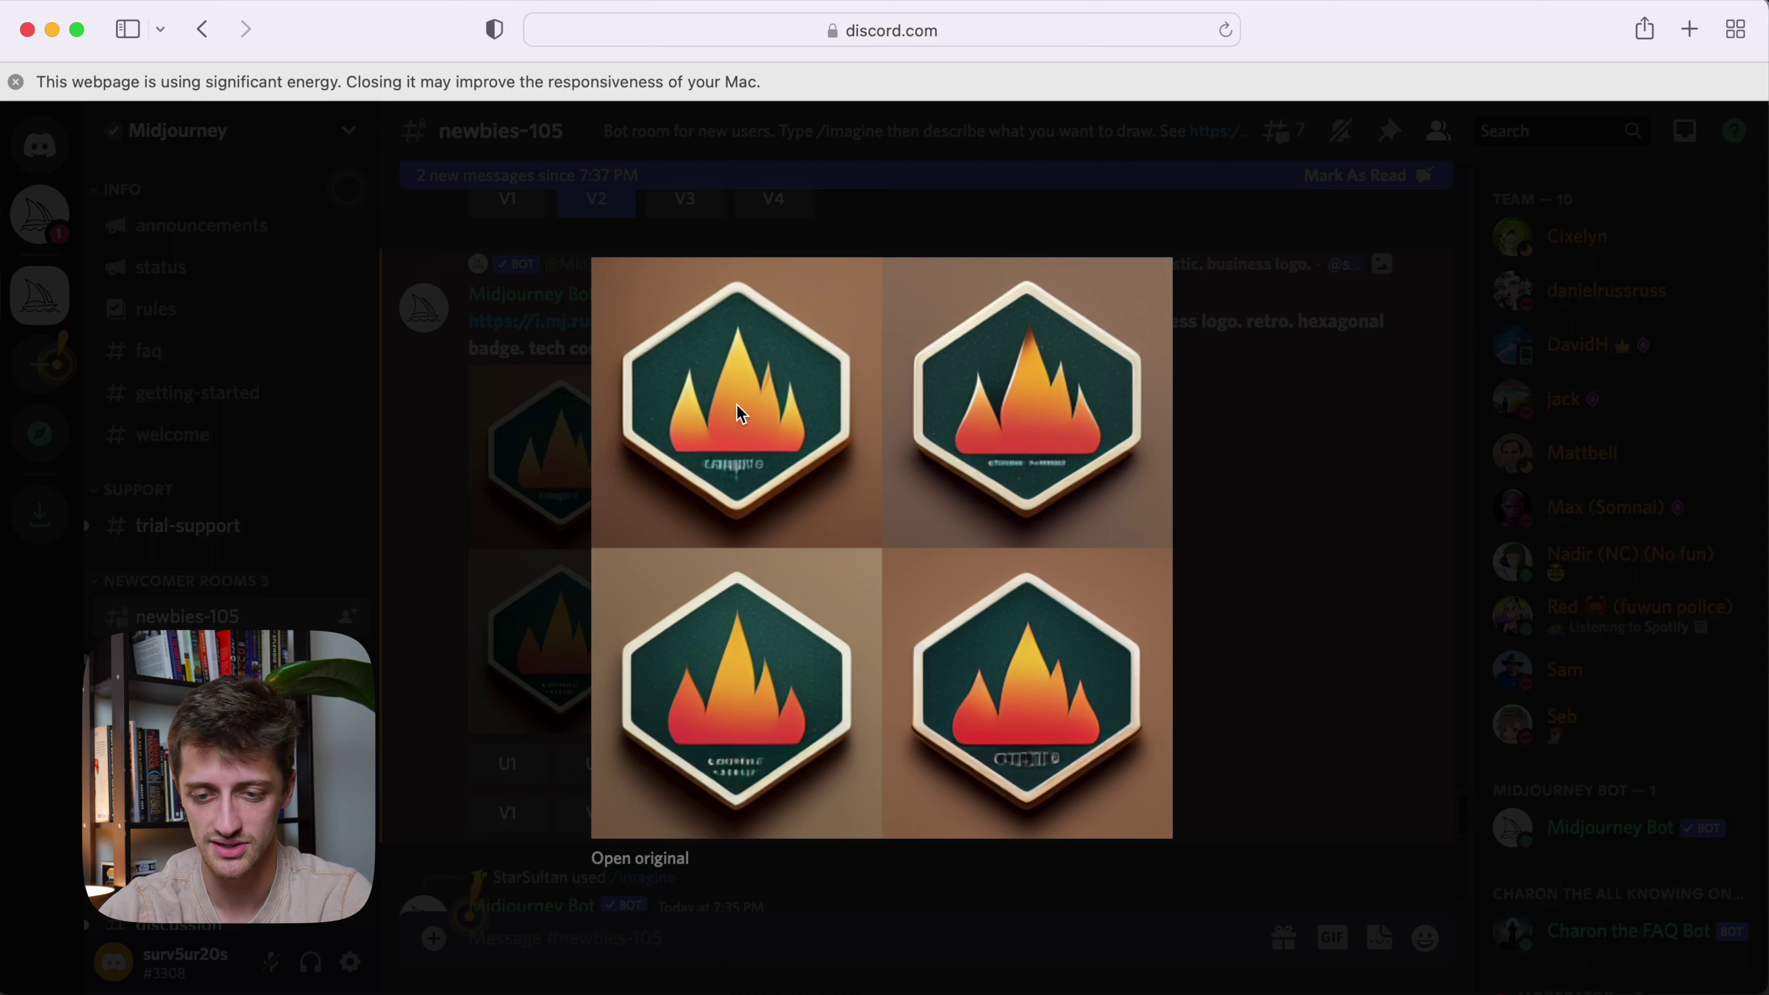
{"action": "left_click", "coordinate": [1261, 520]}
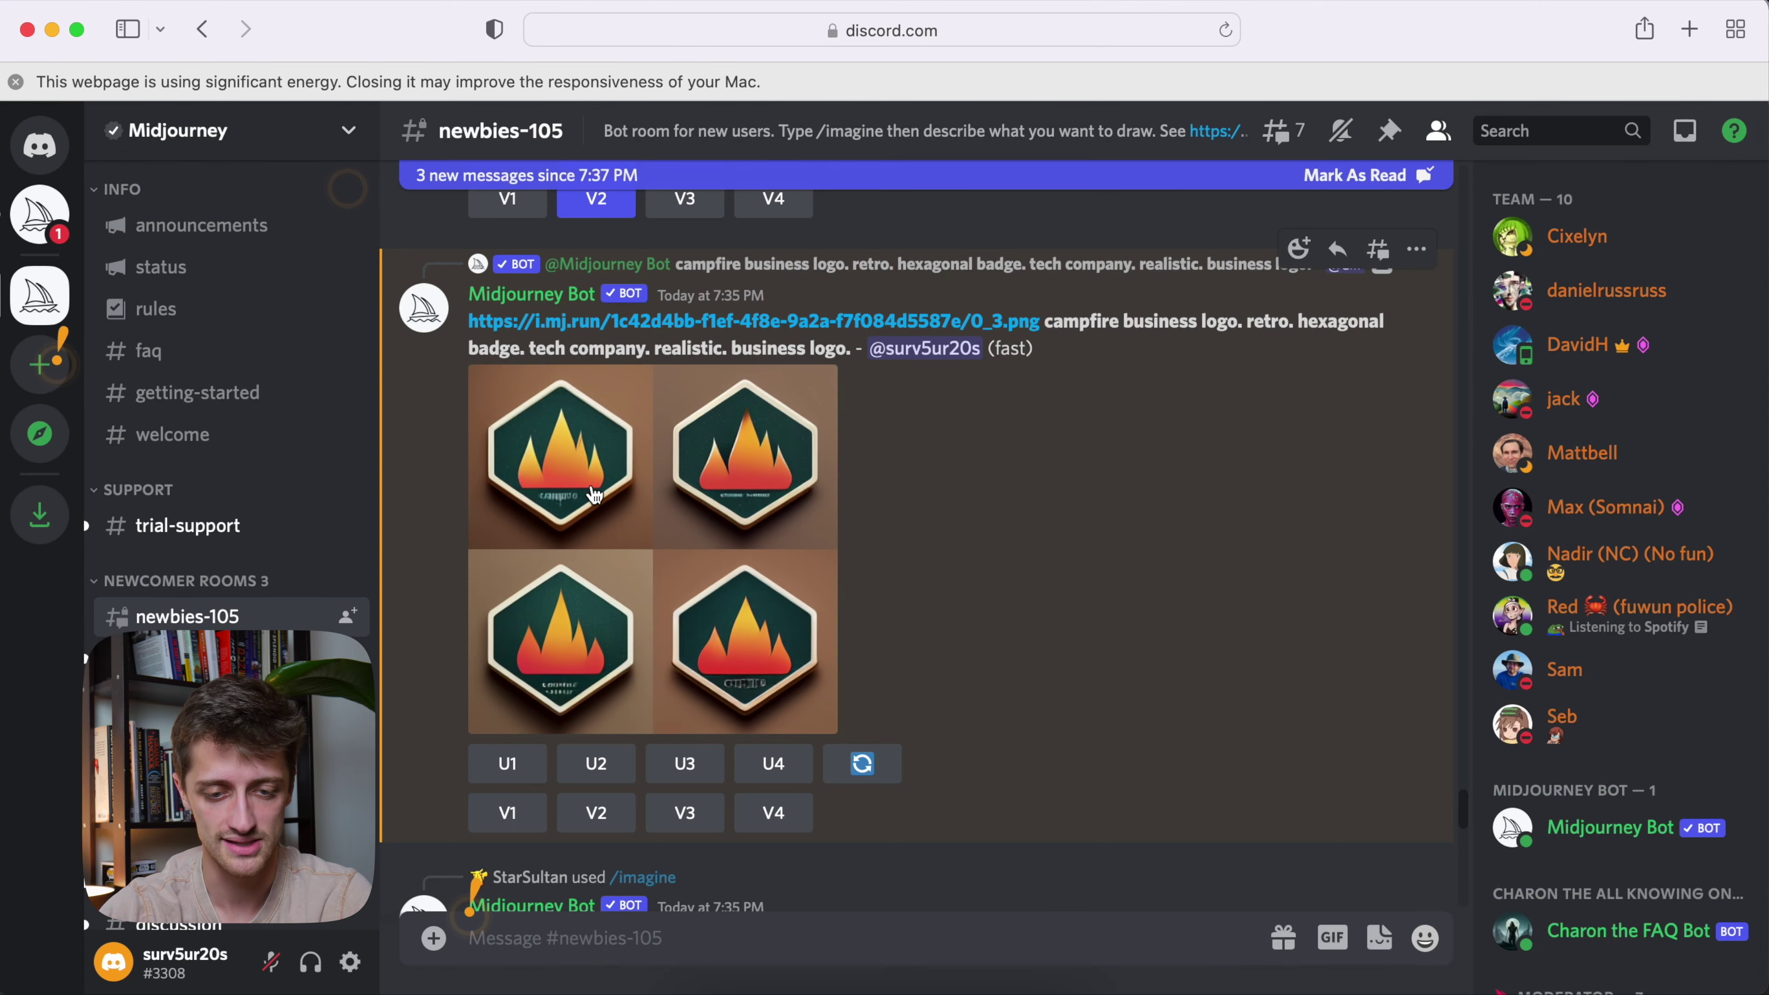
{"action": "scroll", "coordinate": [541, 691], "scroll_direction": "down", "scroll_amount": 1}
{"action": "left_click", "coordinate": [507, 743]}
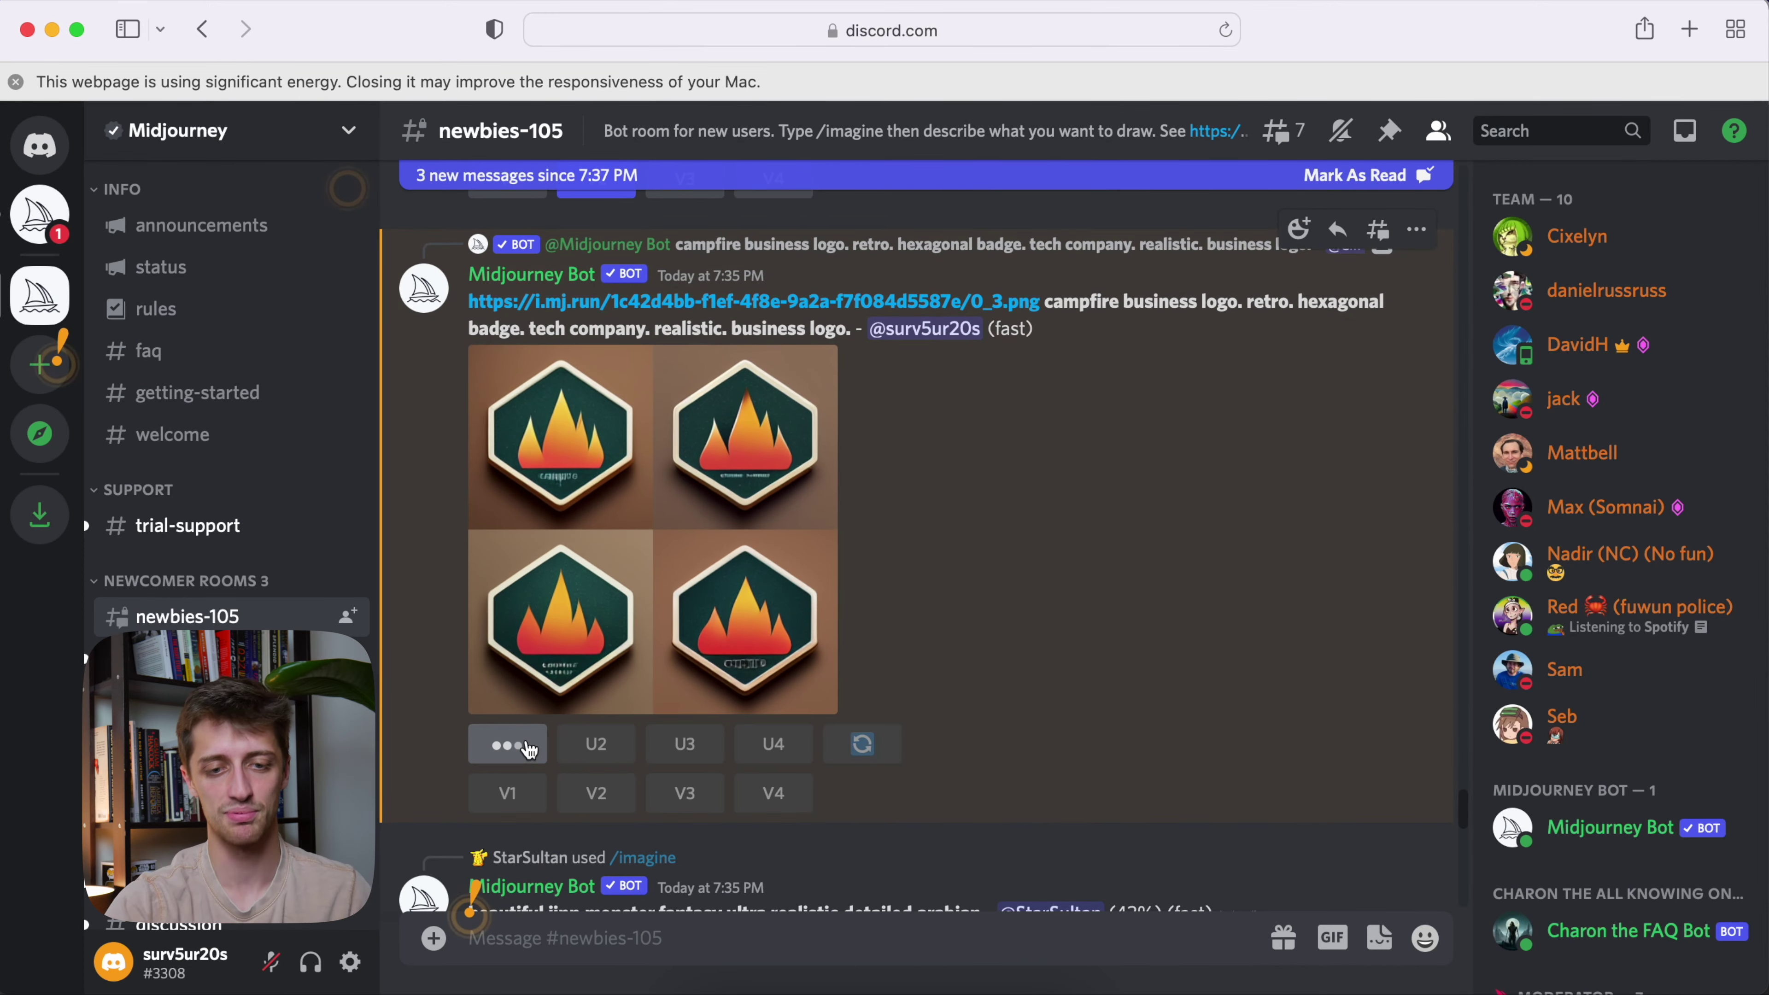
{"action": "scroll", "coordinate": [936, 501], "scroll_direction": "down", "scroll_amount": 5}
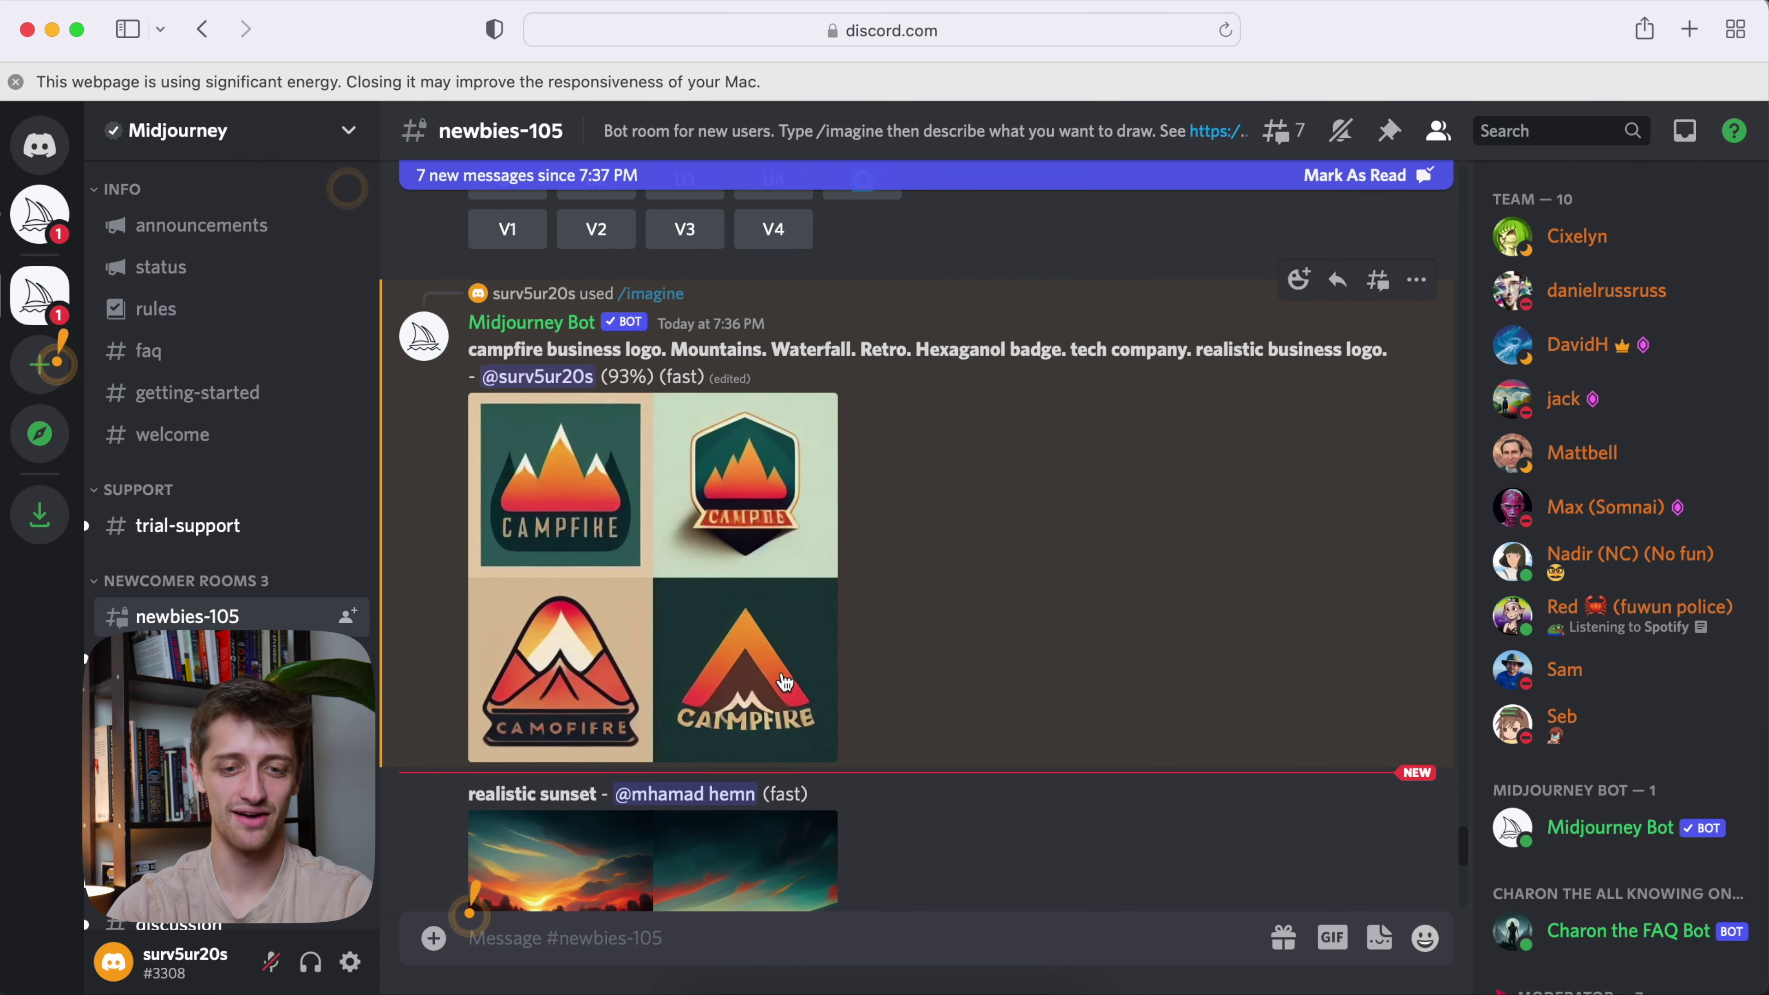
Preview the mountains-and-waterfall CAMPFIRE grid, then scroll to the upscaled flame hexagon badge
{"action": "scroll", "coordinate": [872, 668], "scroll_direction": "down", "scroll_amount": 10}
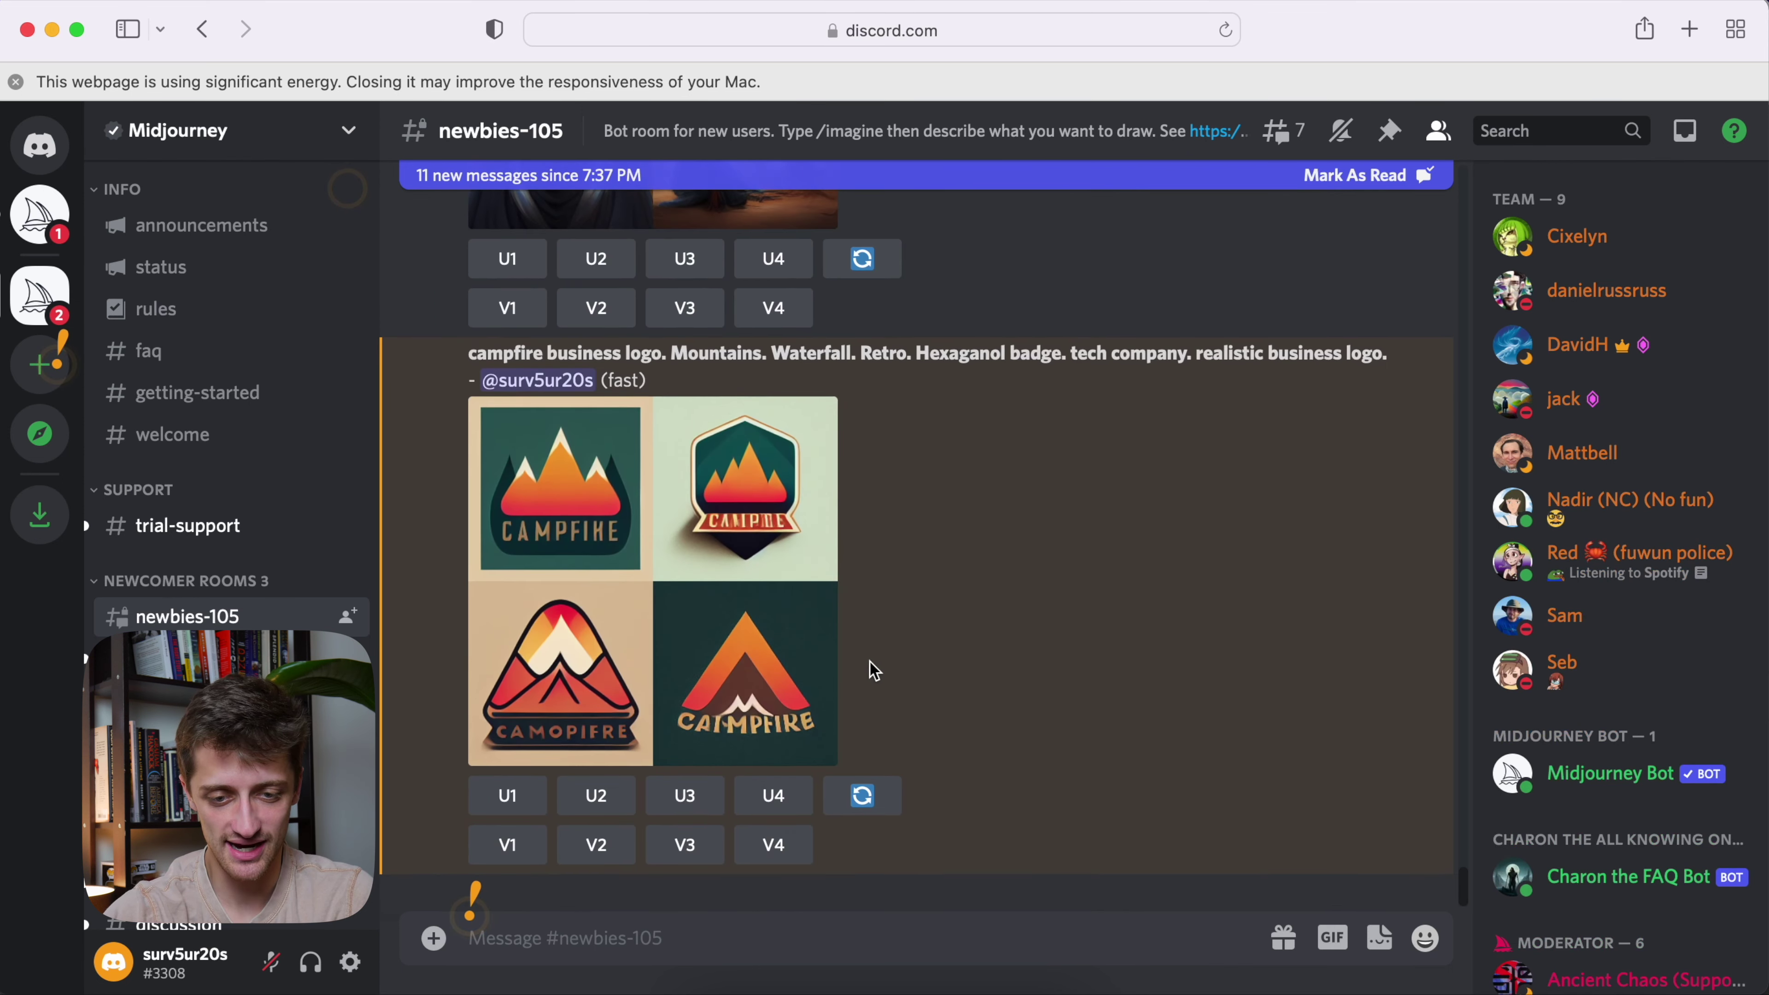
{"action": "left_click", "coordinate": [691, 624]}
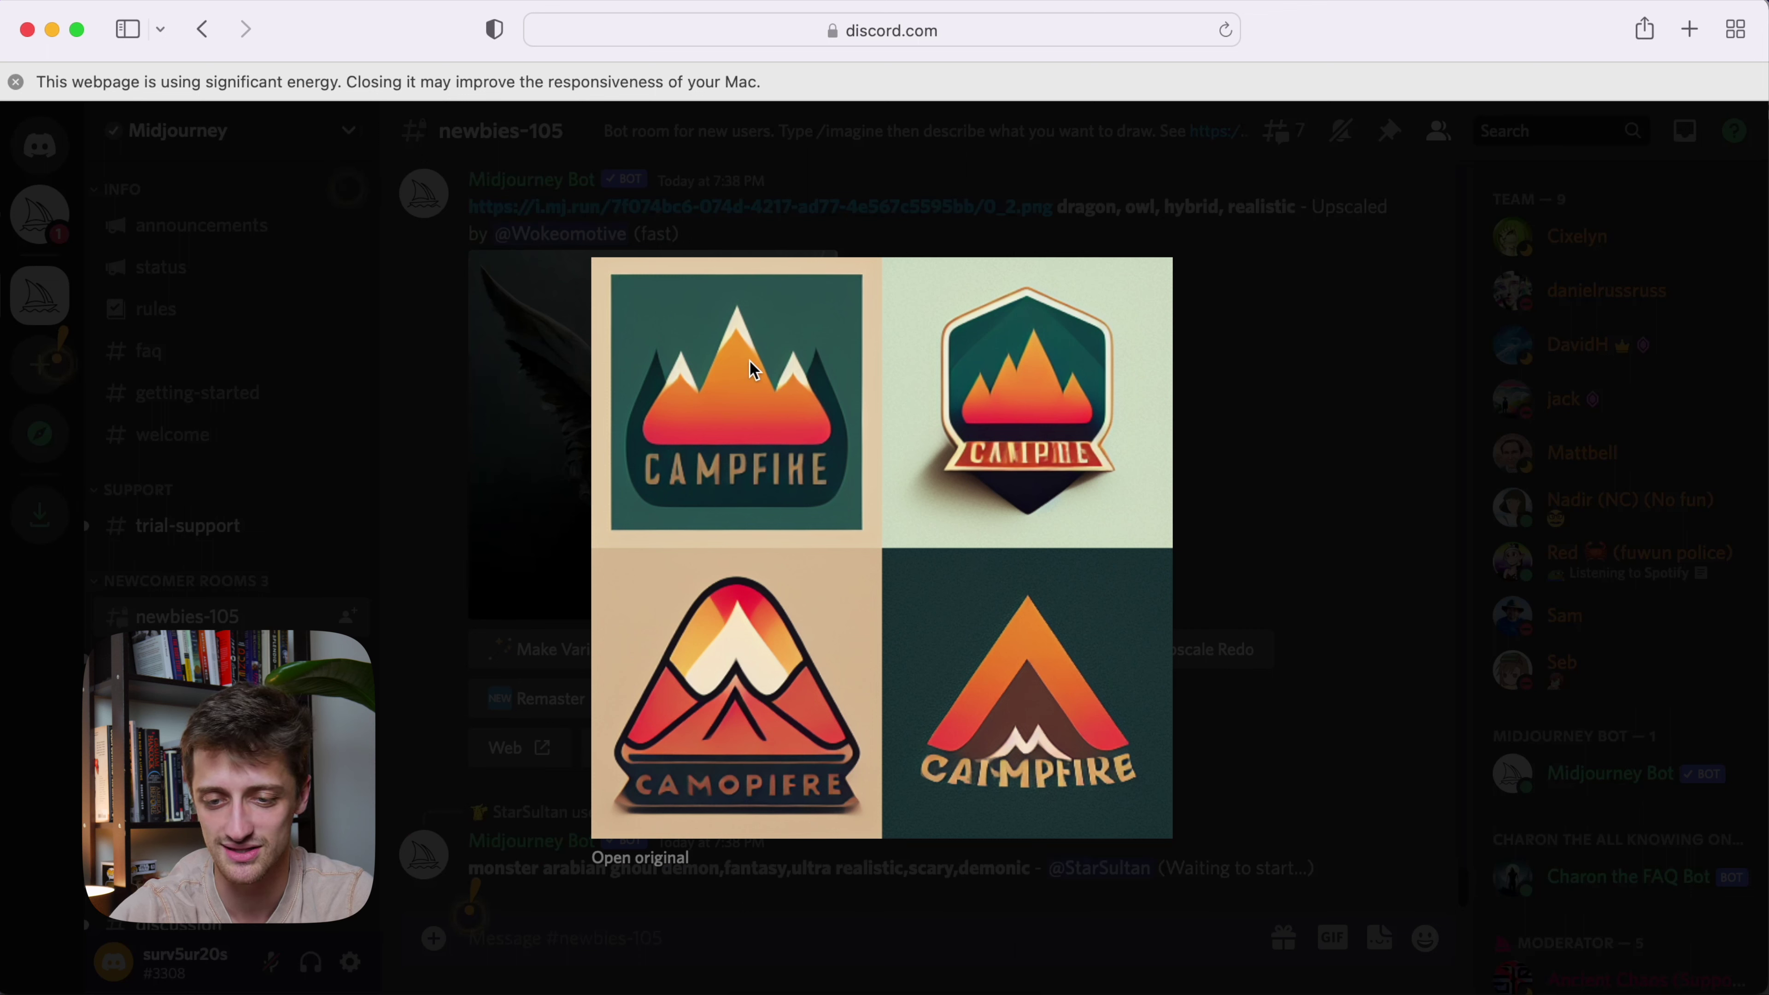
{"action": "left_click", "coordinate": [1185, 496]}
{"action": "scroll", "coordinate": [858, 607], "scroll_direction": "down", "scroll_amount": 10}
{"action": "scroll", "coordinate": [858, 608], "scroll_direction": "down", "scroll_amount": 15}
{"action": "scroll", "coordinate": [858, 607], "scroll_direction": "up", "scroll_amount": 15}
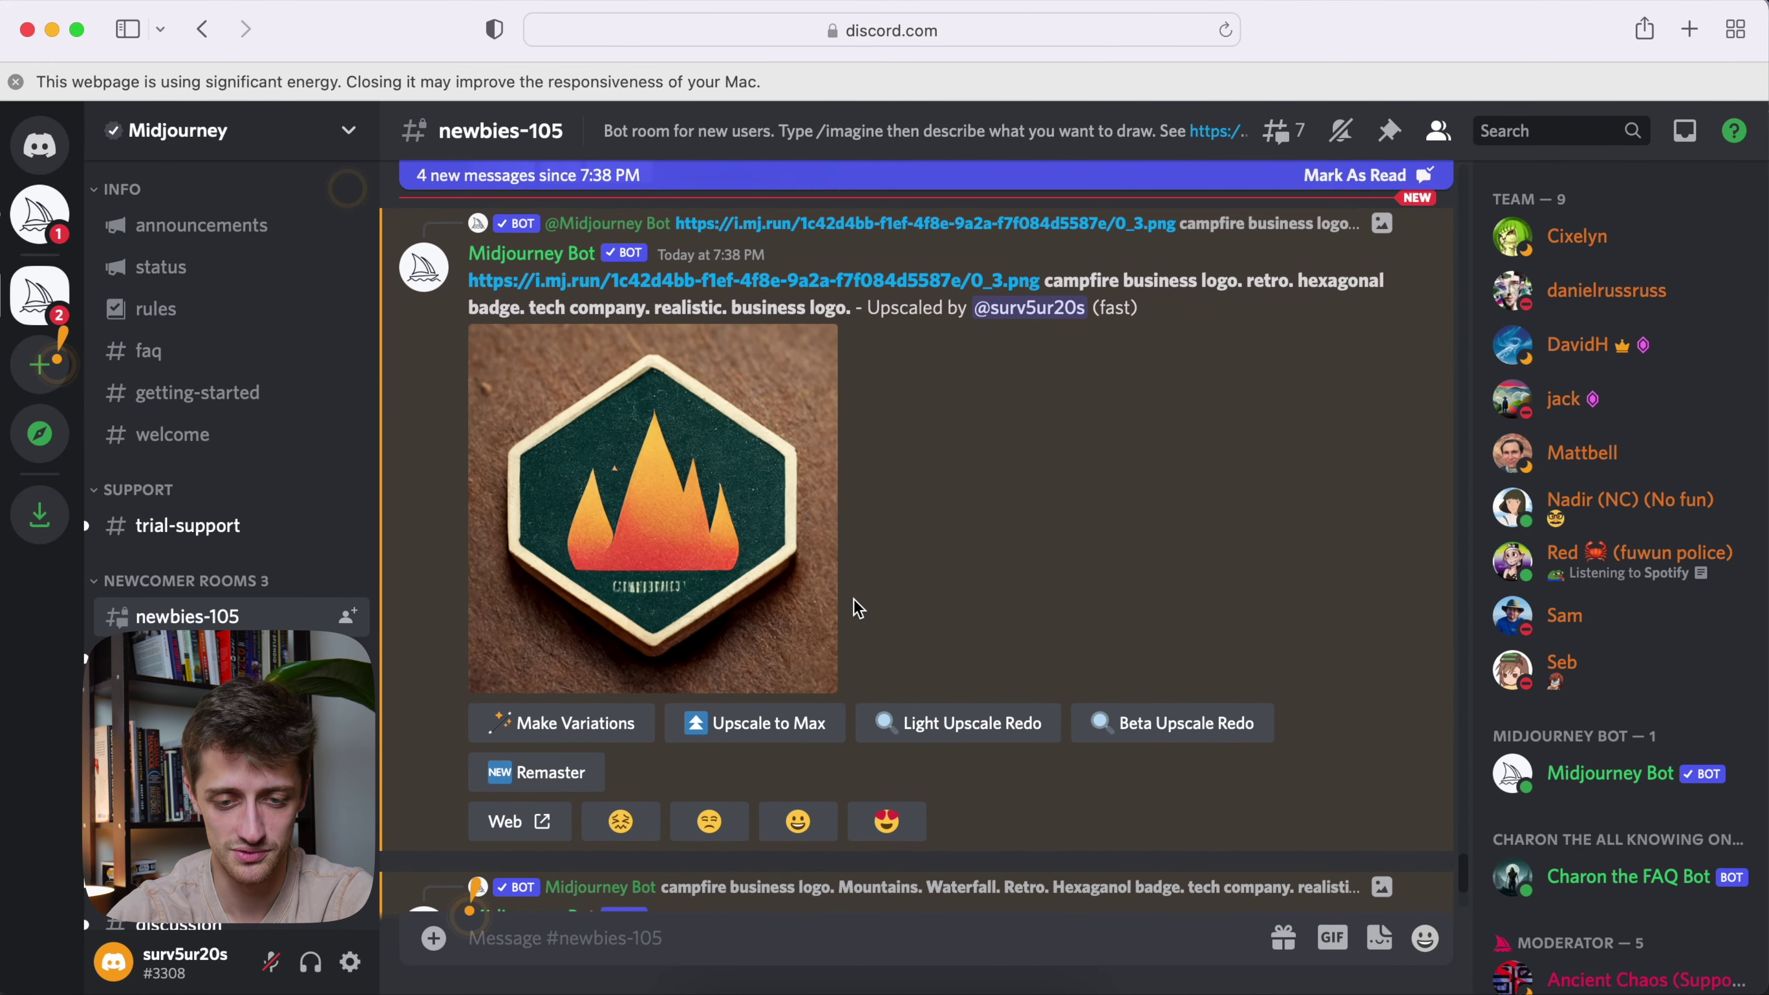
Enlarge the upscaled flame hexagon badge and save the image from its right-click menu
{"action": "scroll", "coordinate": [858, 608], "scroll_direction": "up", "scroll_amount": 2}
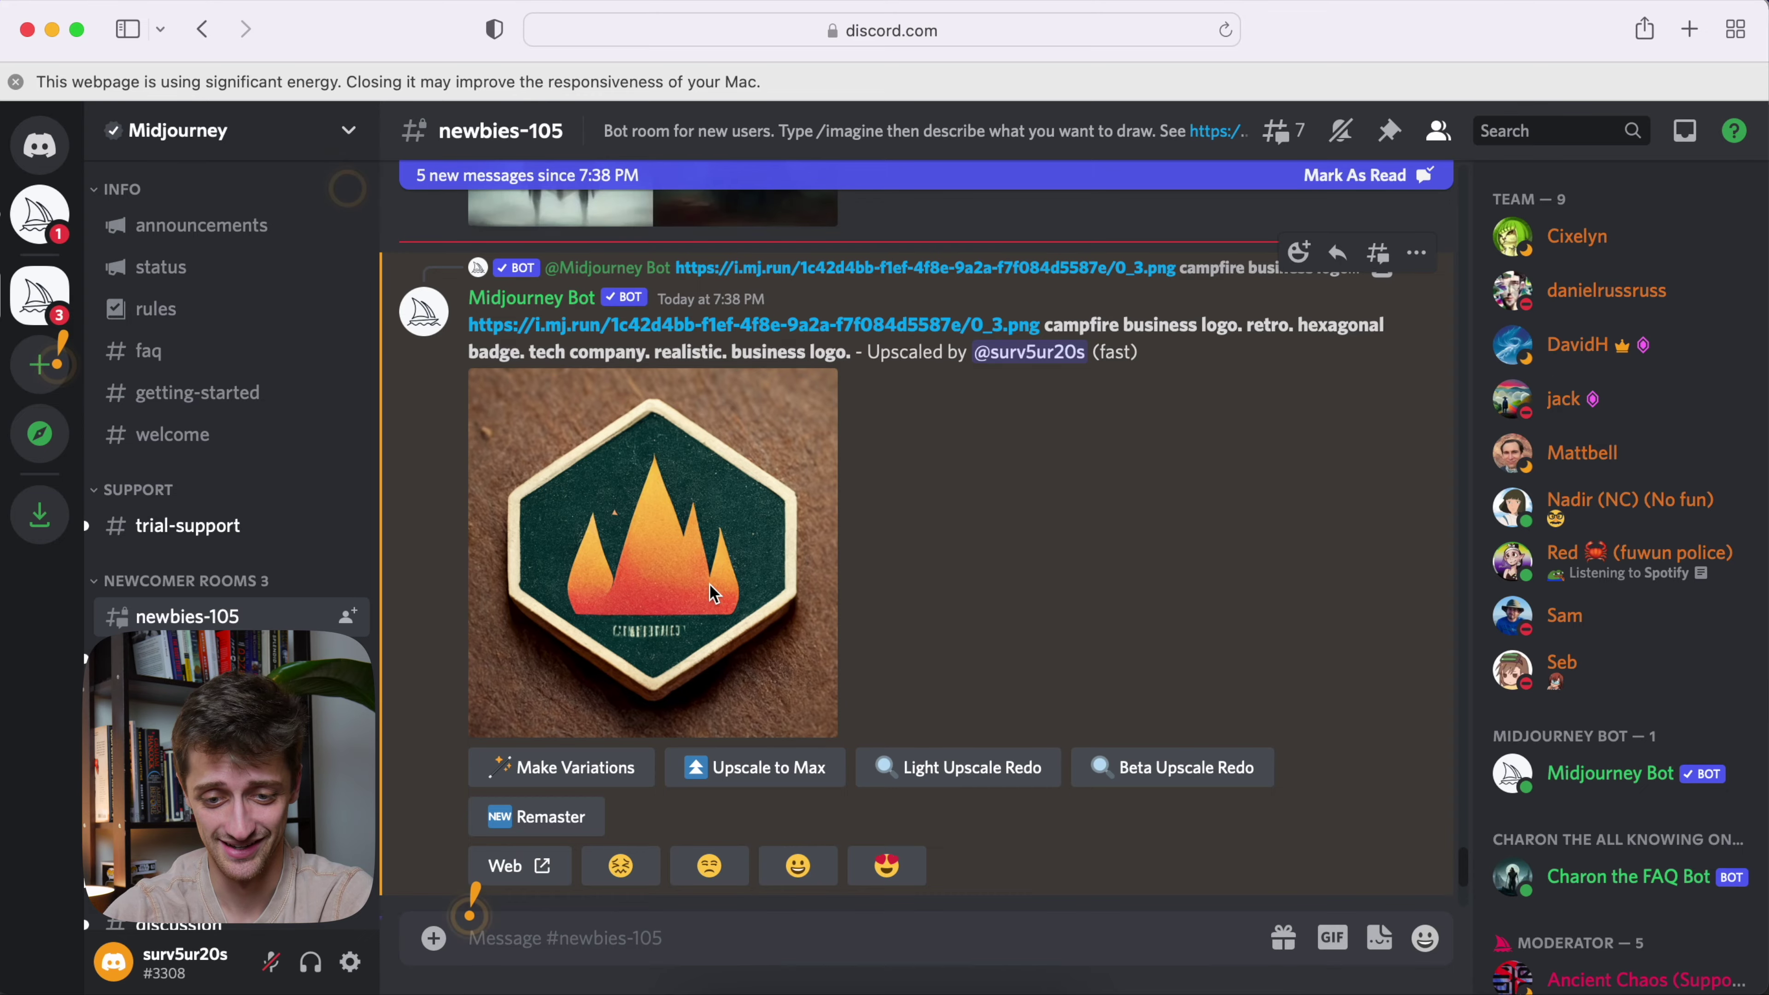
{"action": "left_click", "coordinate": [713, 592]}
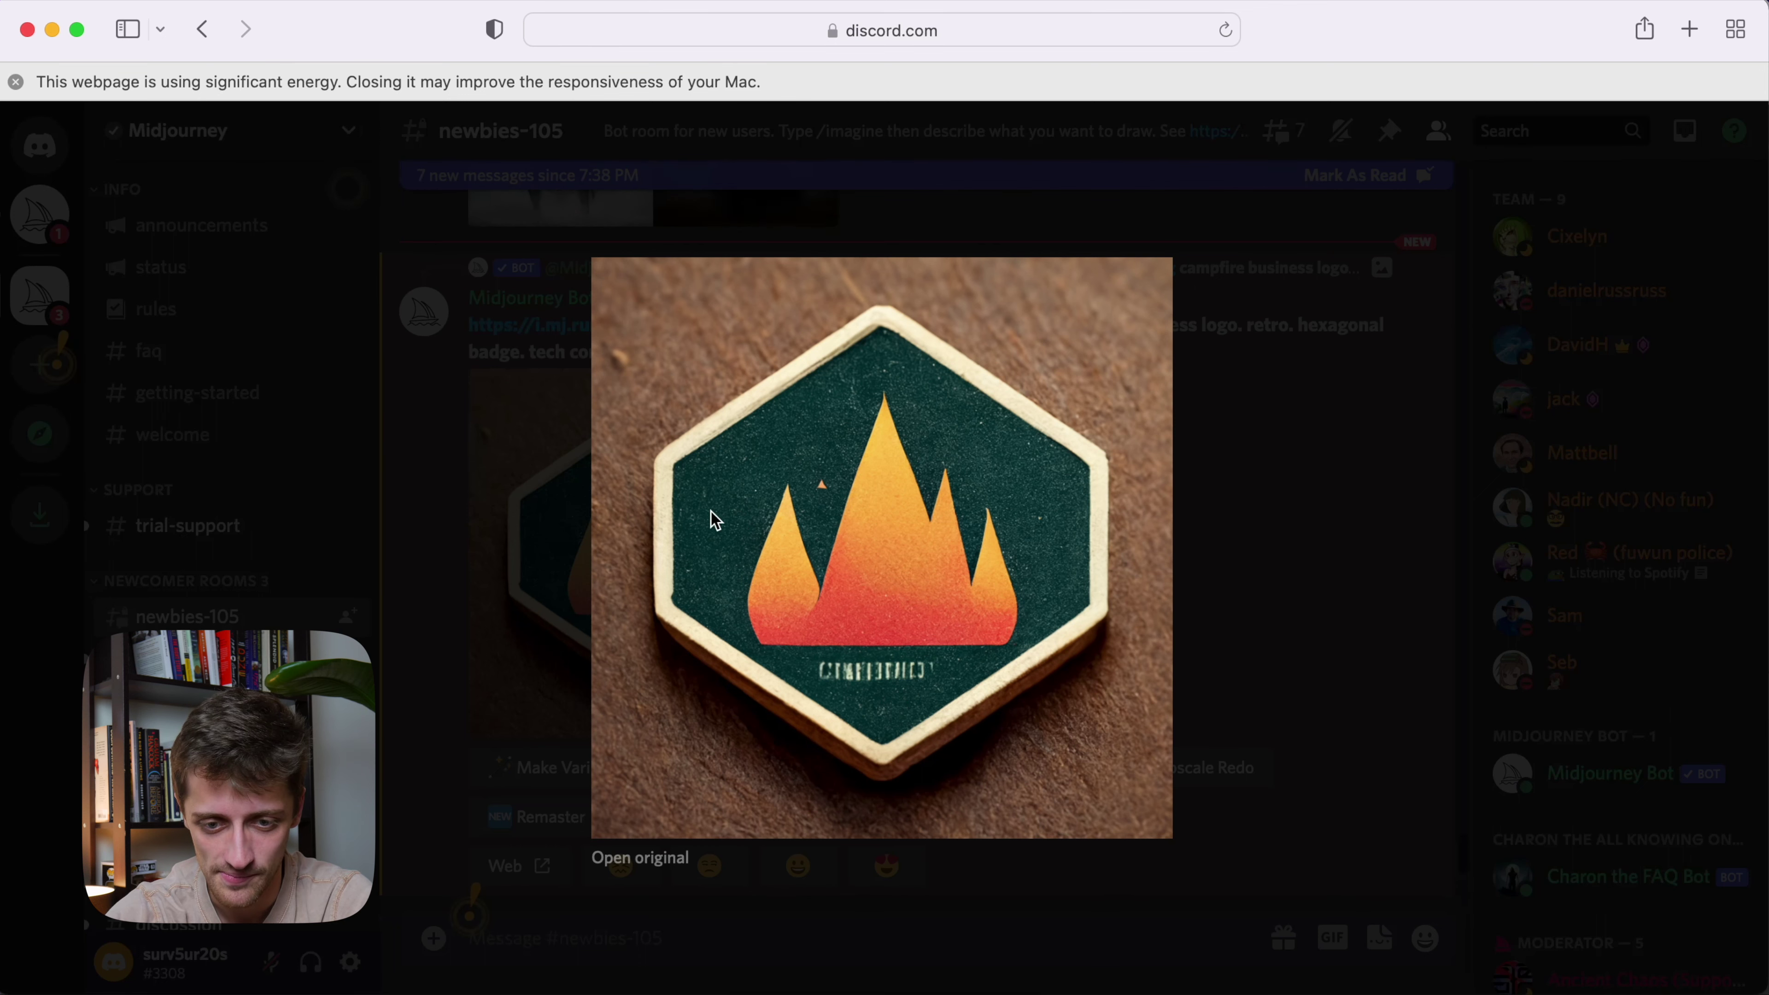
{"action": "scroll", "coordinate": [852, 421], "scroll_direction": "up", "scroll_amount": 3}
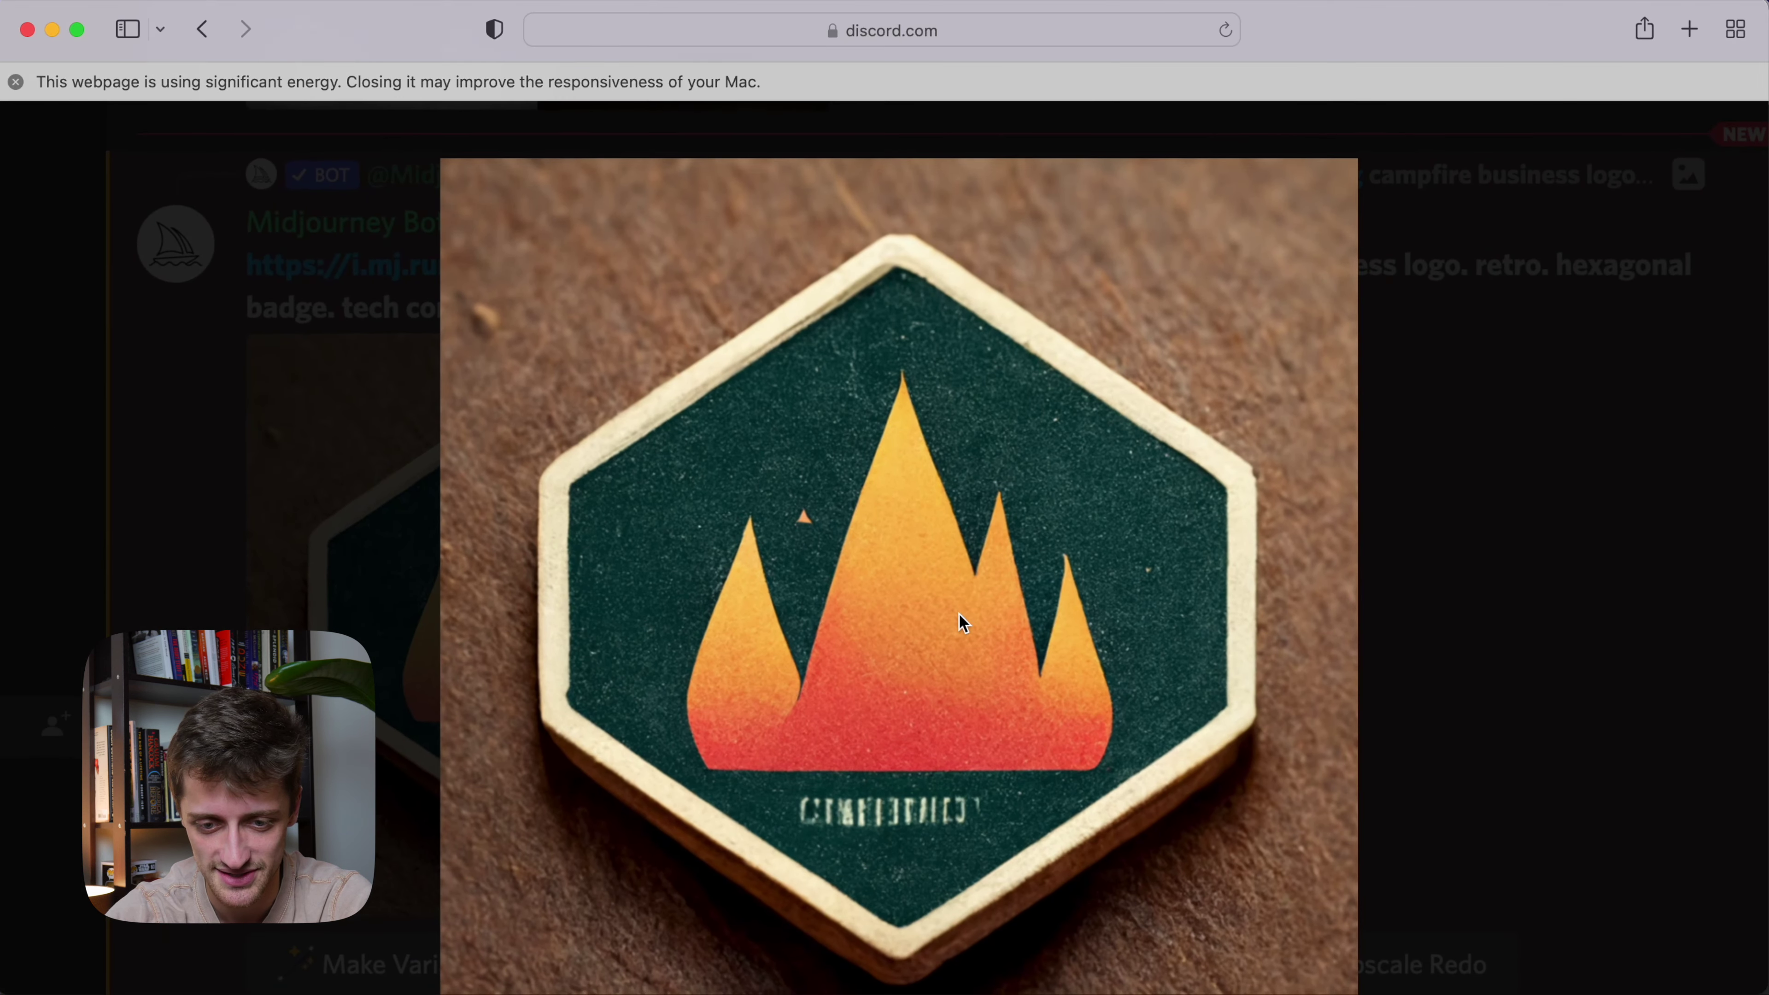
{"action": "scroll", "coordinate": [960, 620], "scroll_direction": "down", "scroll_amount": 2}
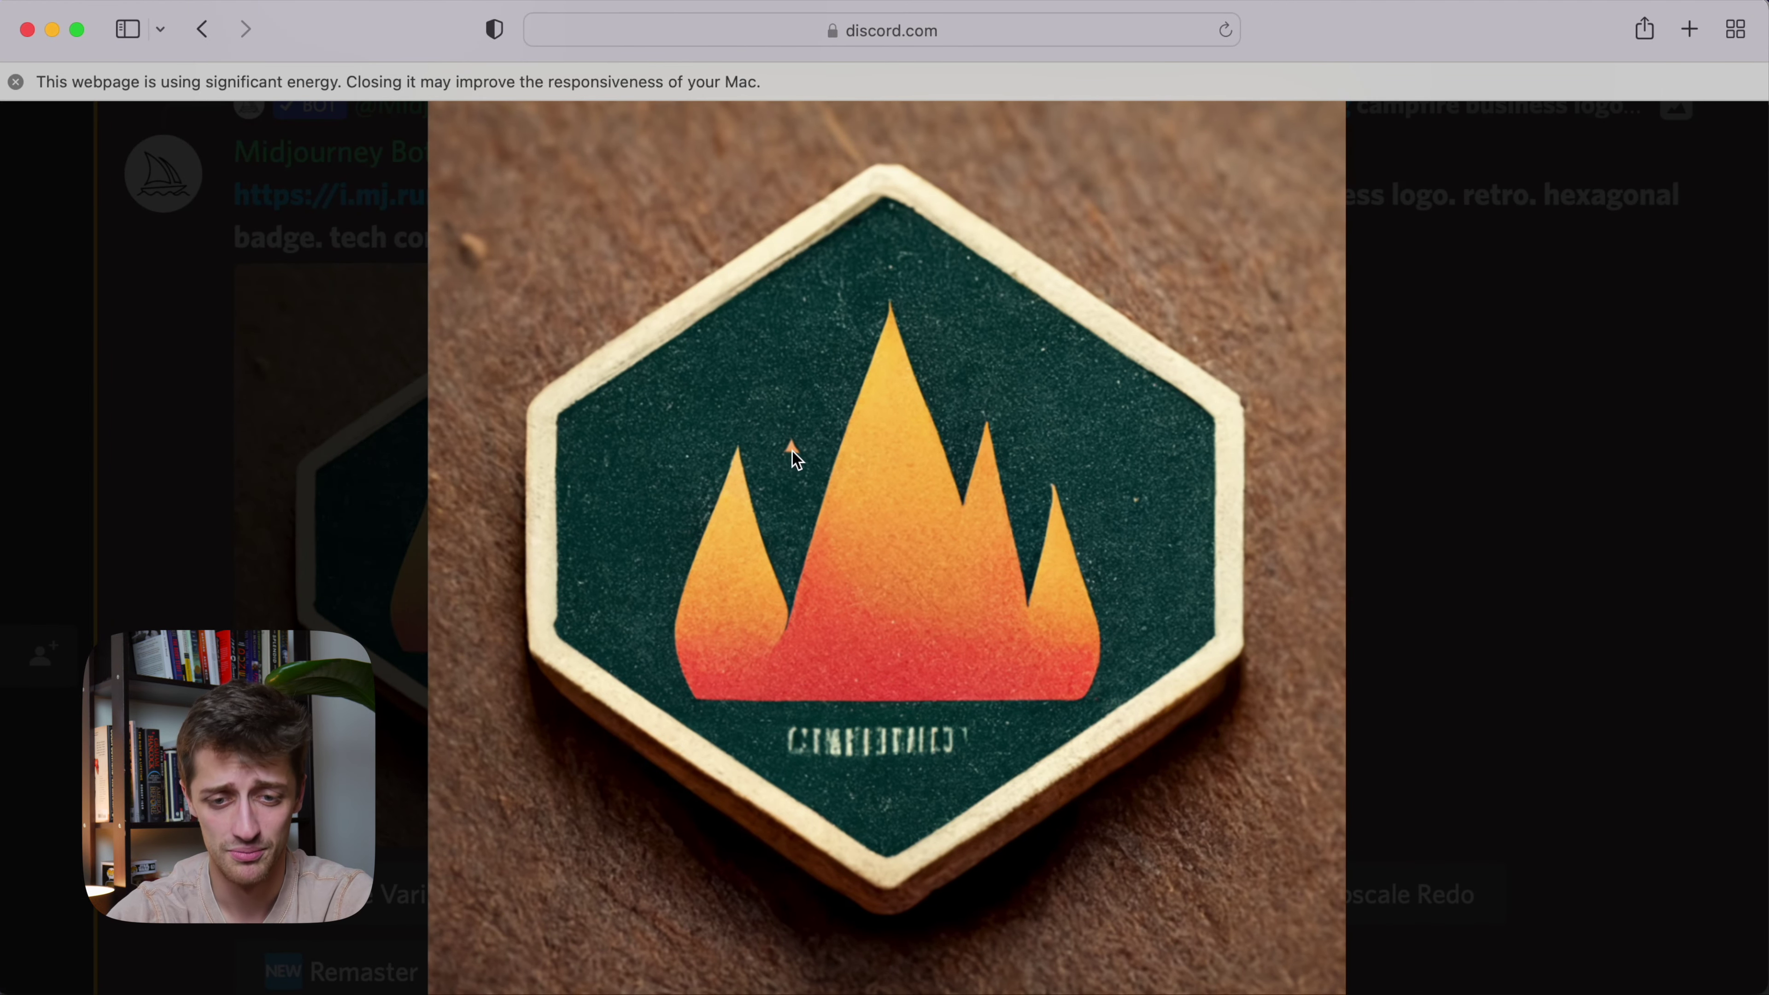
{"action": "scroll", "coordinate": [928, 479], "scroll_direction": "down", "scroll_amount": 3}
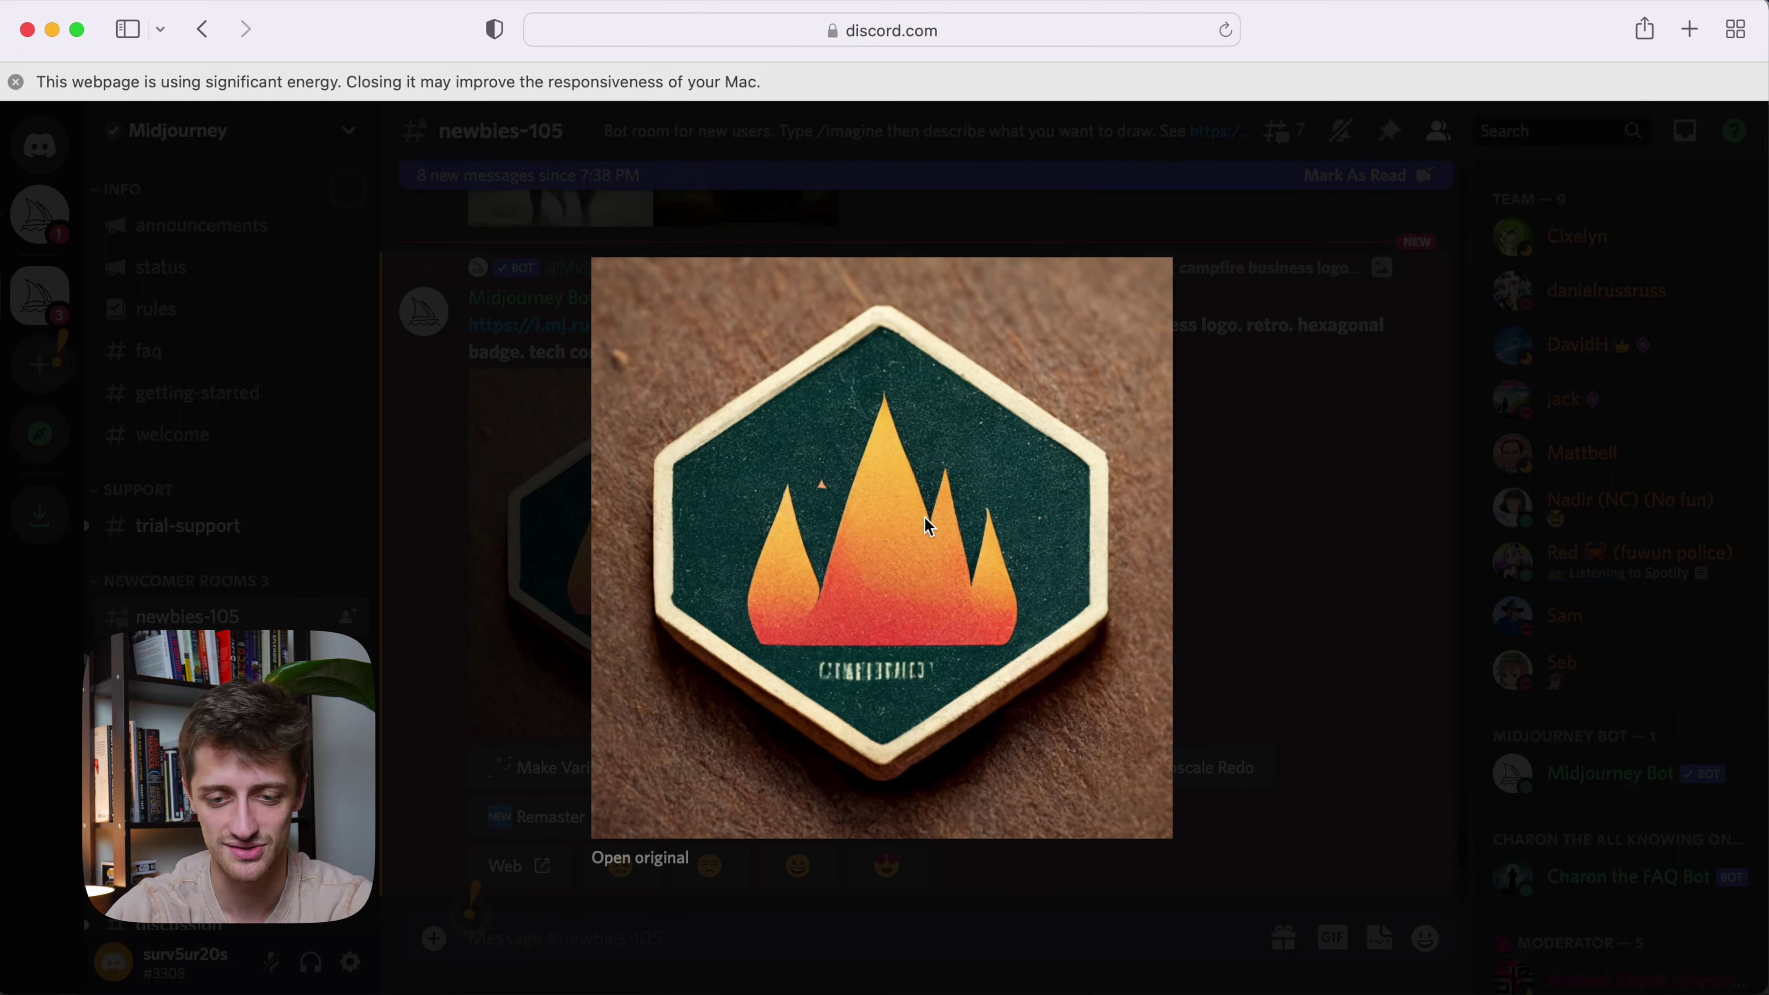
{"action": "right_click", "coordinate": [929, 531]}
{"action": "key", "text": "Escape"}
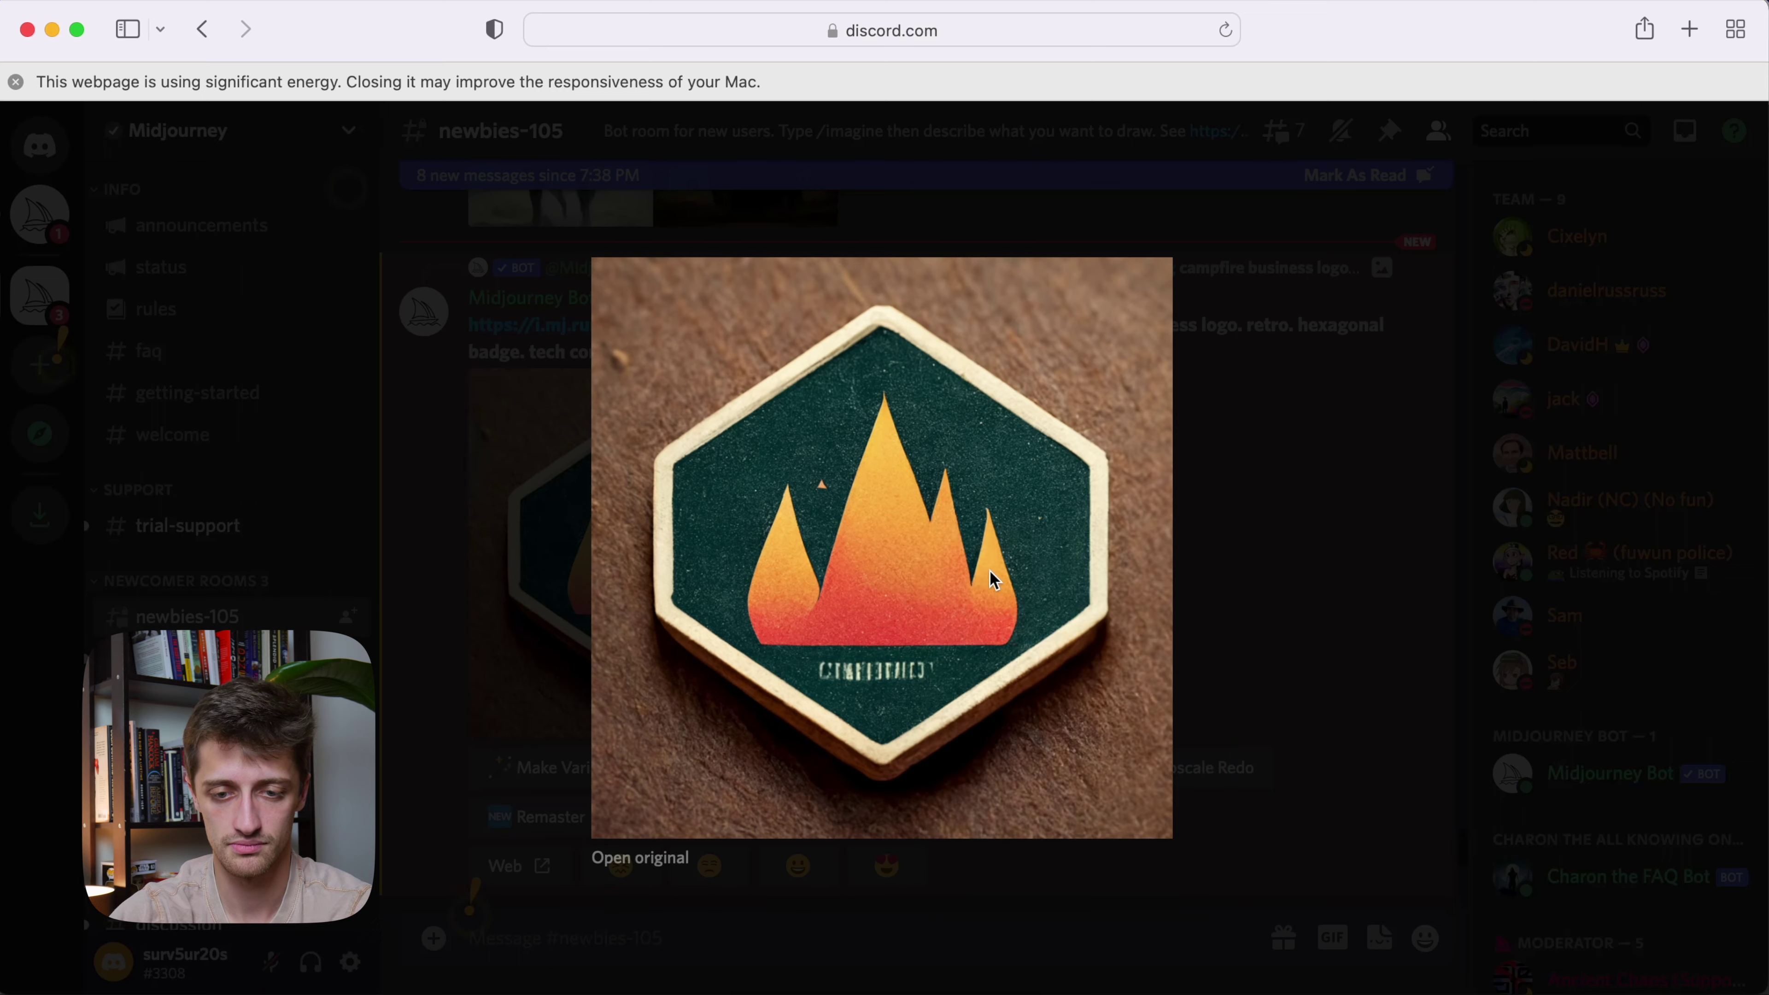
{"action": "key", "text": "Escape"}
{"action": "scroll", "coordinate": [989, 604], "scroll_direction": "down", "scroll_amount": 10}
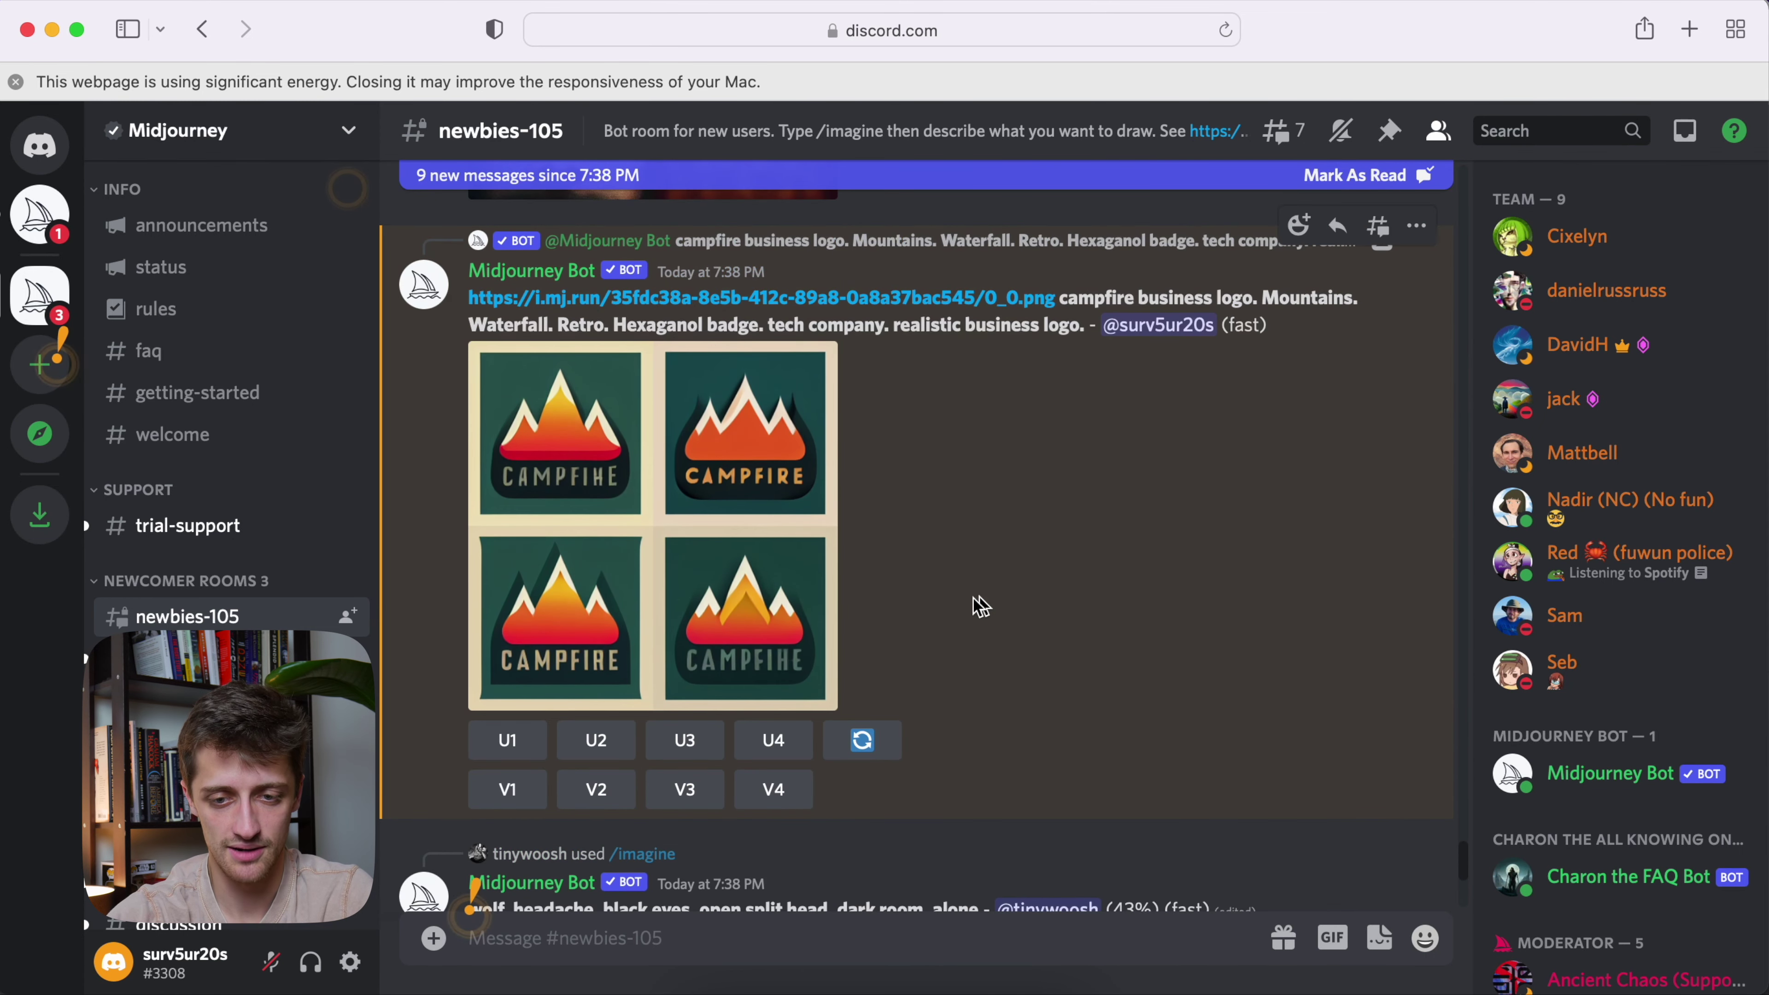
Preview the CAMPFIRE grid, then enlarge the upscaled green-and-orange hexagon campfire badge
{"action": "left_click", "coordinate": [728, 519]}
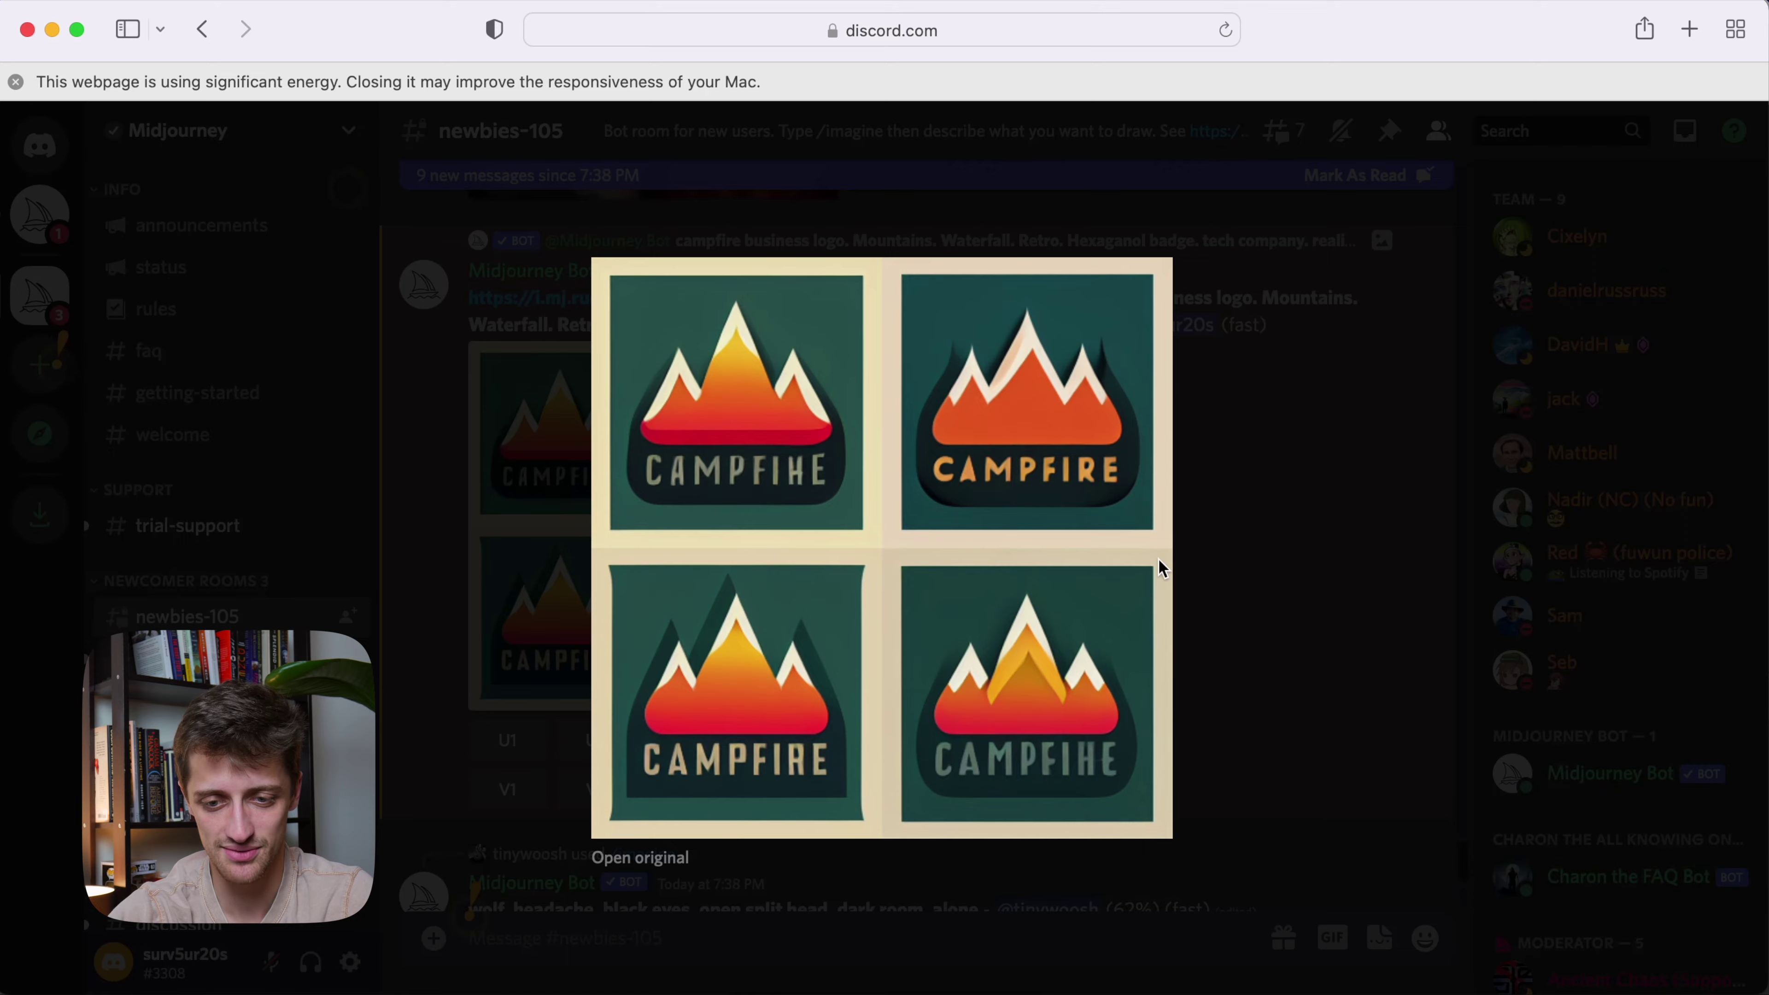
{"action": "left_click", "coordinate": [1227, 586]}
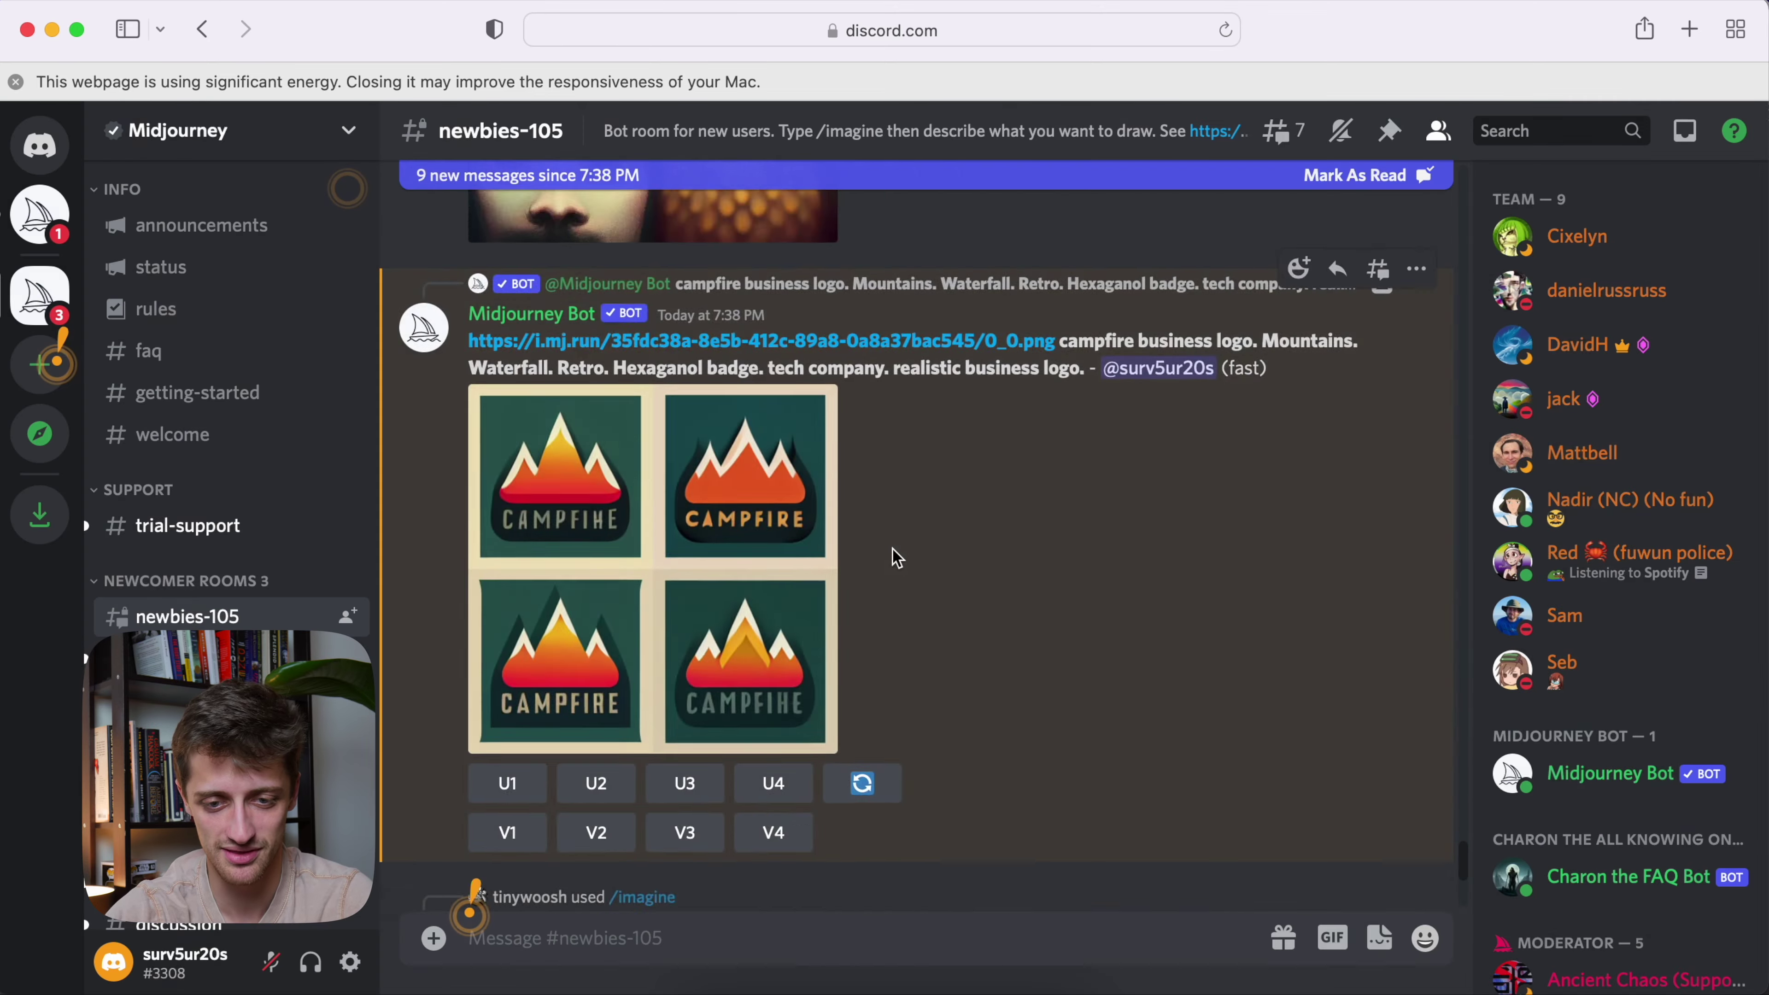
{"action": "left_click", "coordinate": [822, 543]}
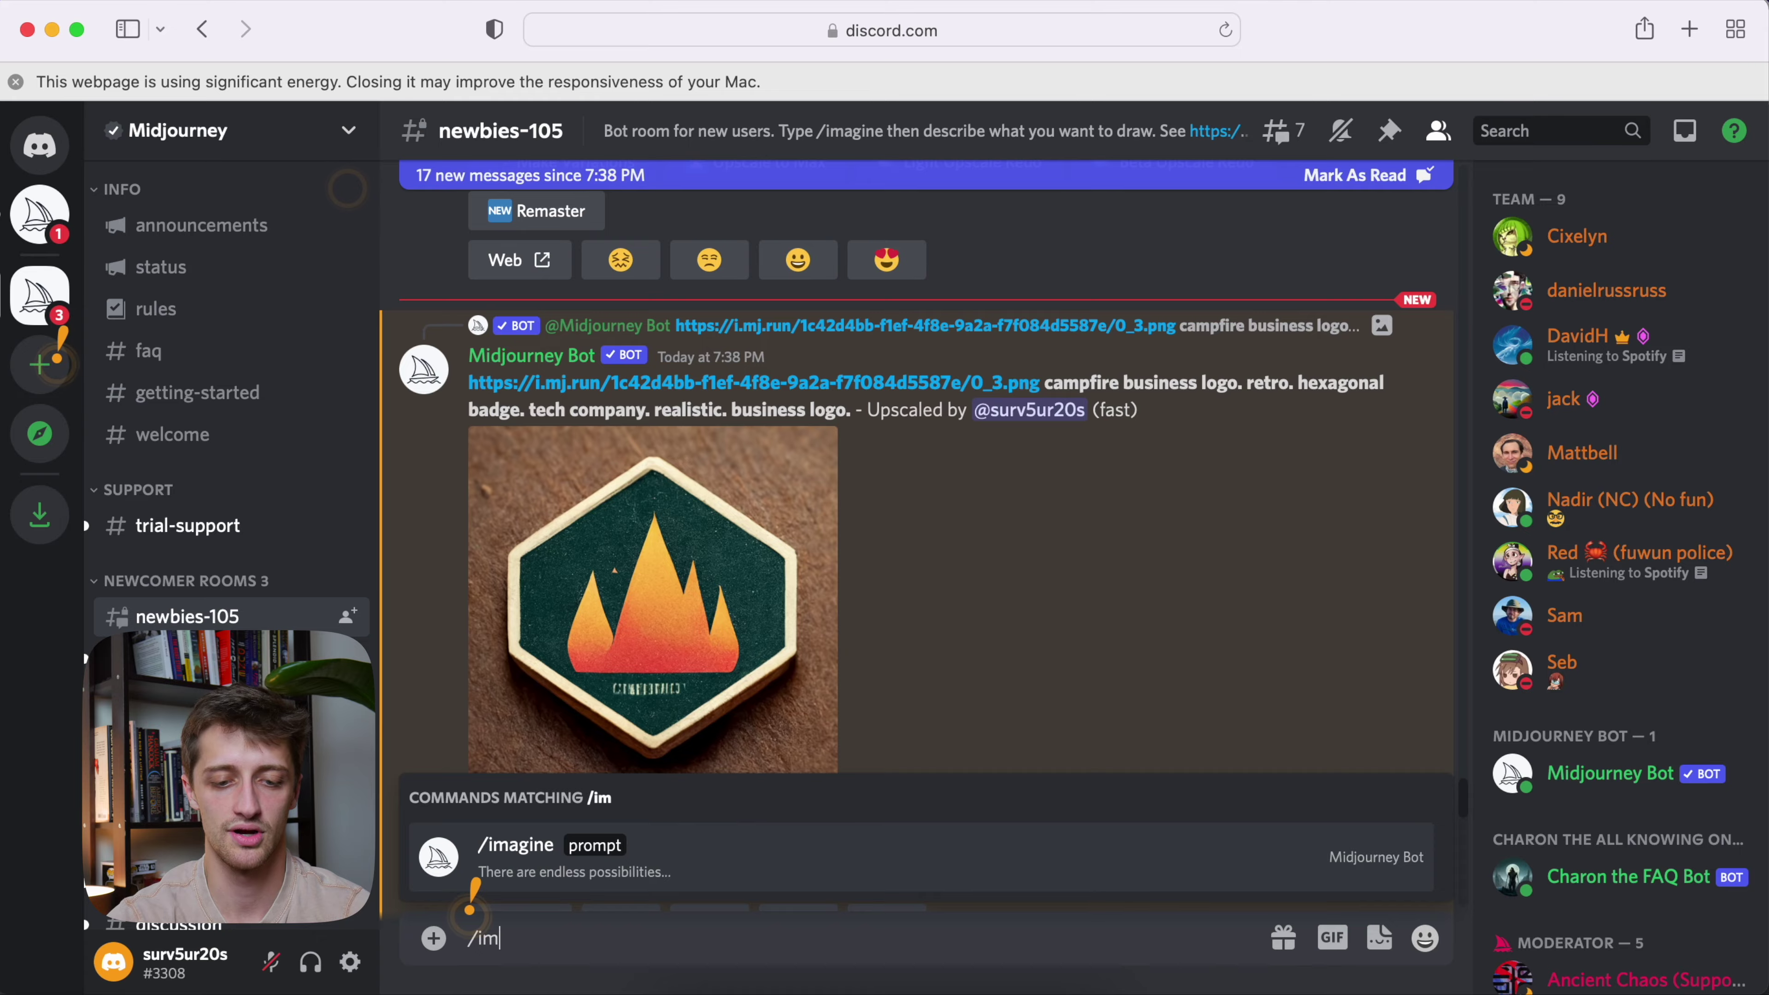
Generate logos from a 'lunchbox business logo. 1950s. Chrome. Hexagonal badge. realistic. groovy' prompt and preview them
{"action": "type", "text": "agine"}
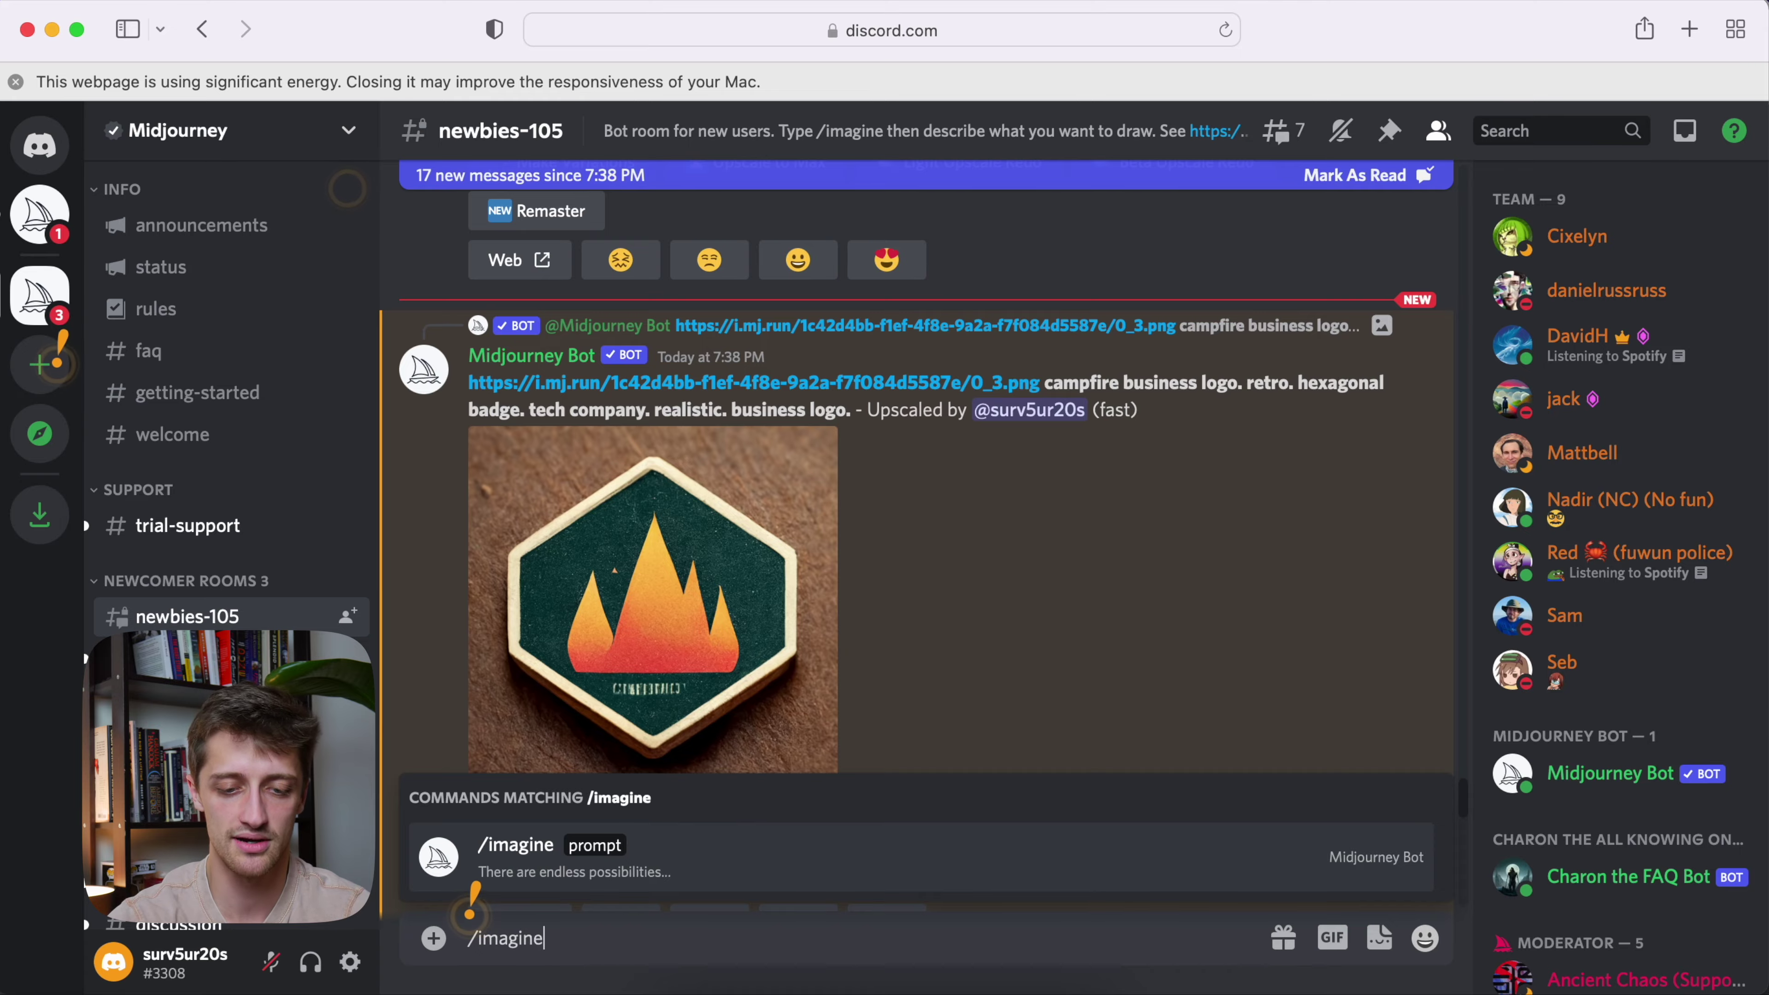
{"action": "left_click", "coordinate": [696, 872]}
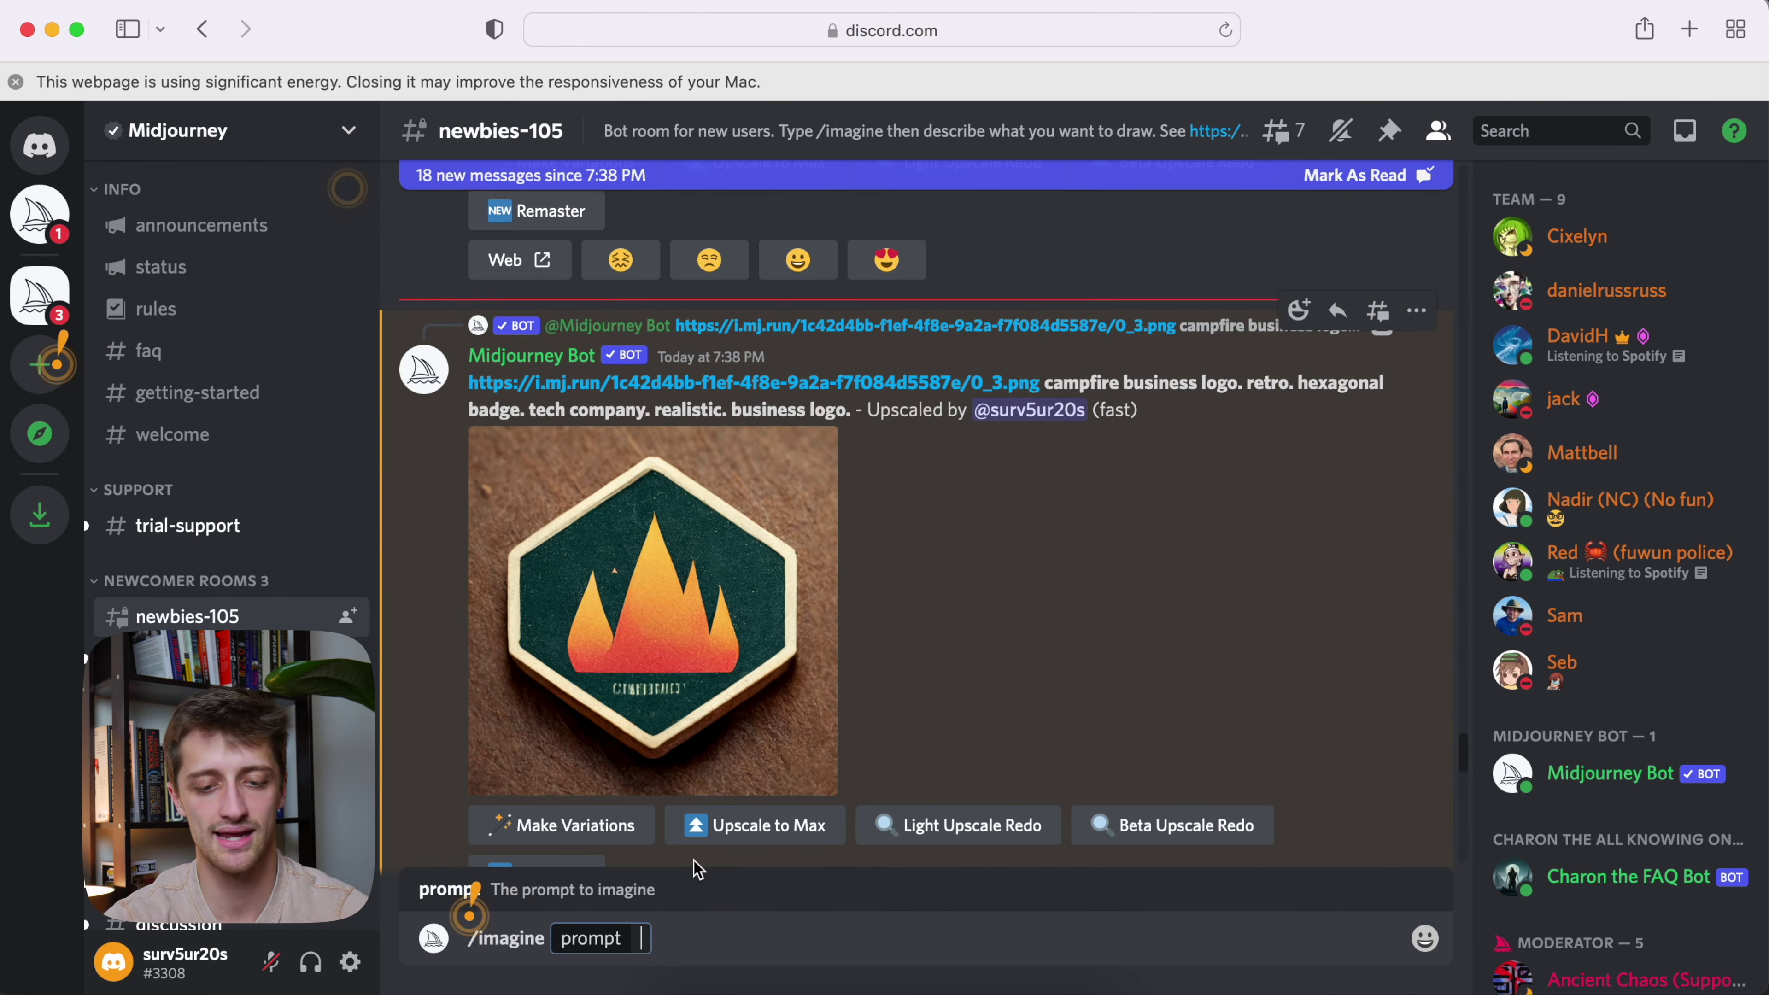
{"action": "type", "text": "lunchbox business lo"}
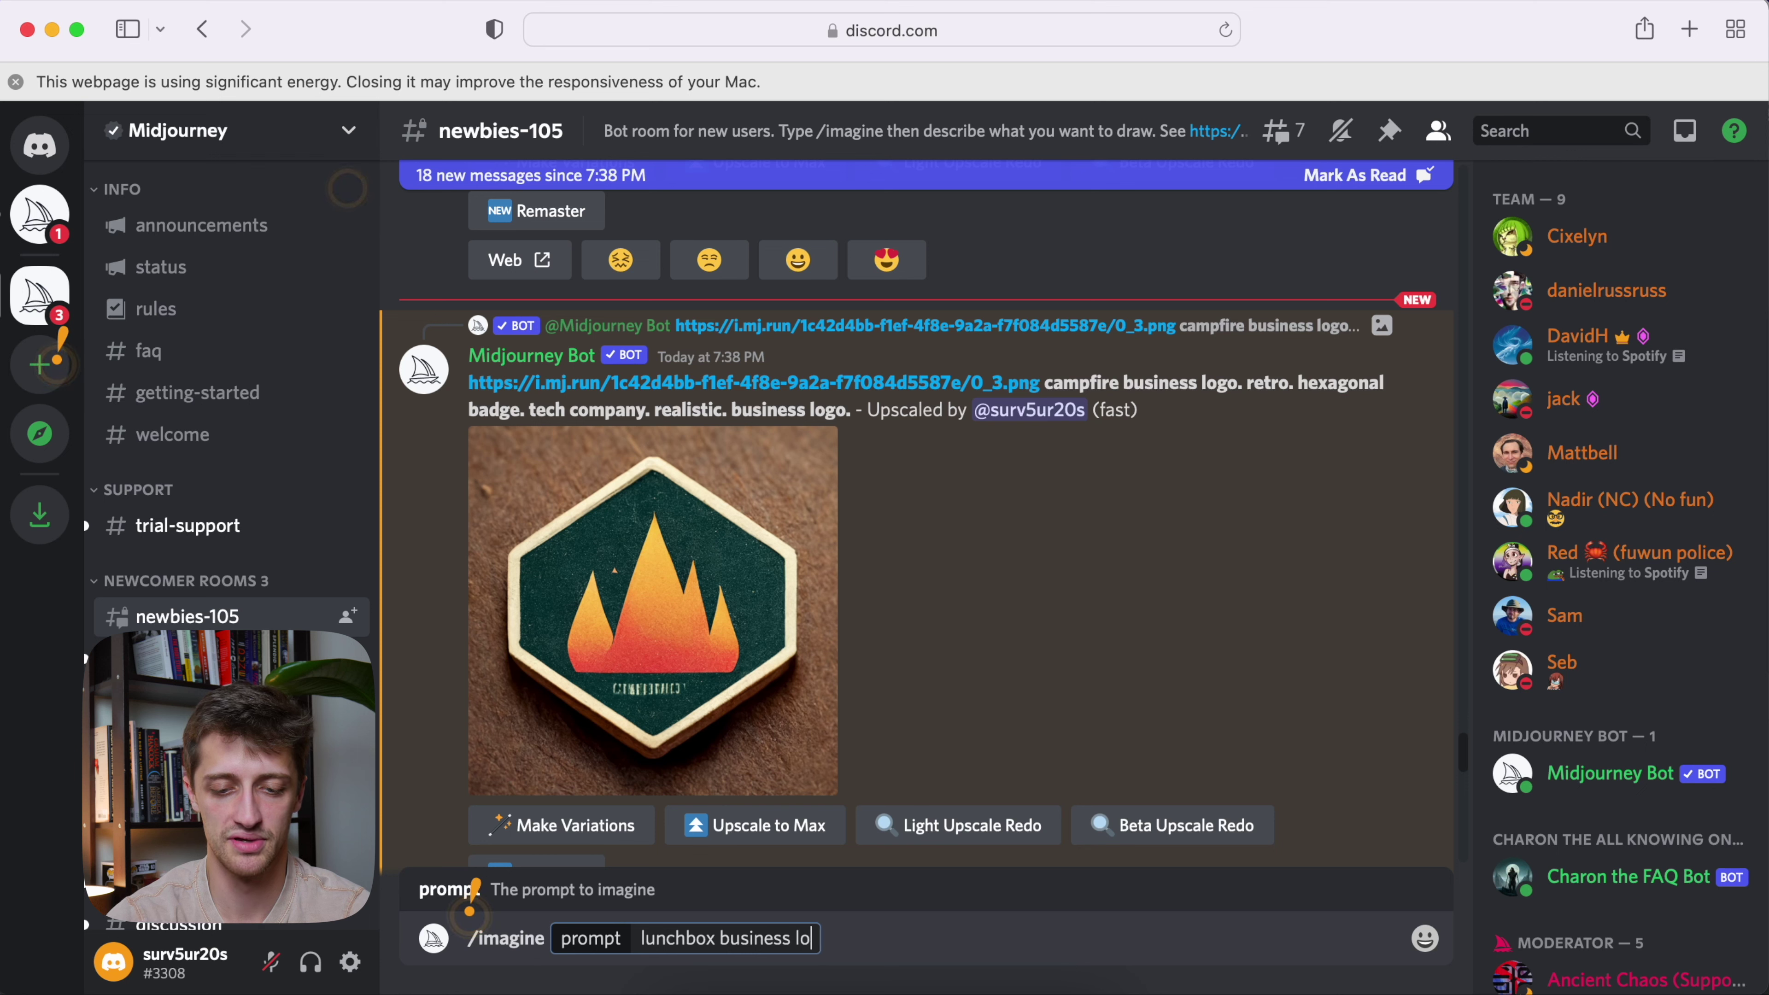
{"action": "type", "text": "go. 1950s"}
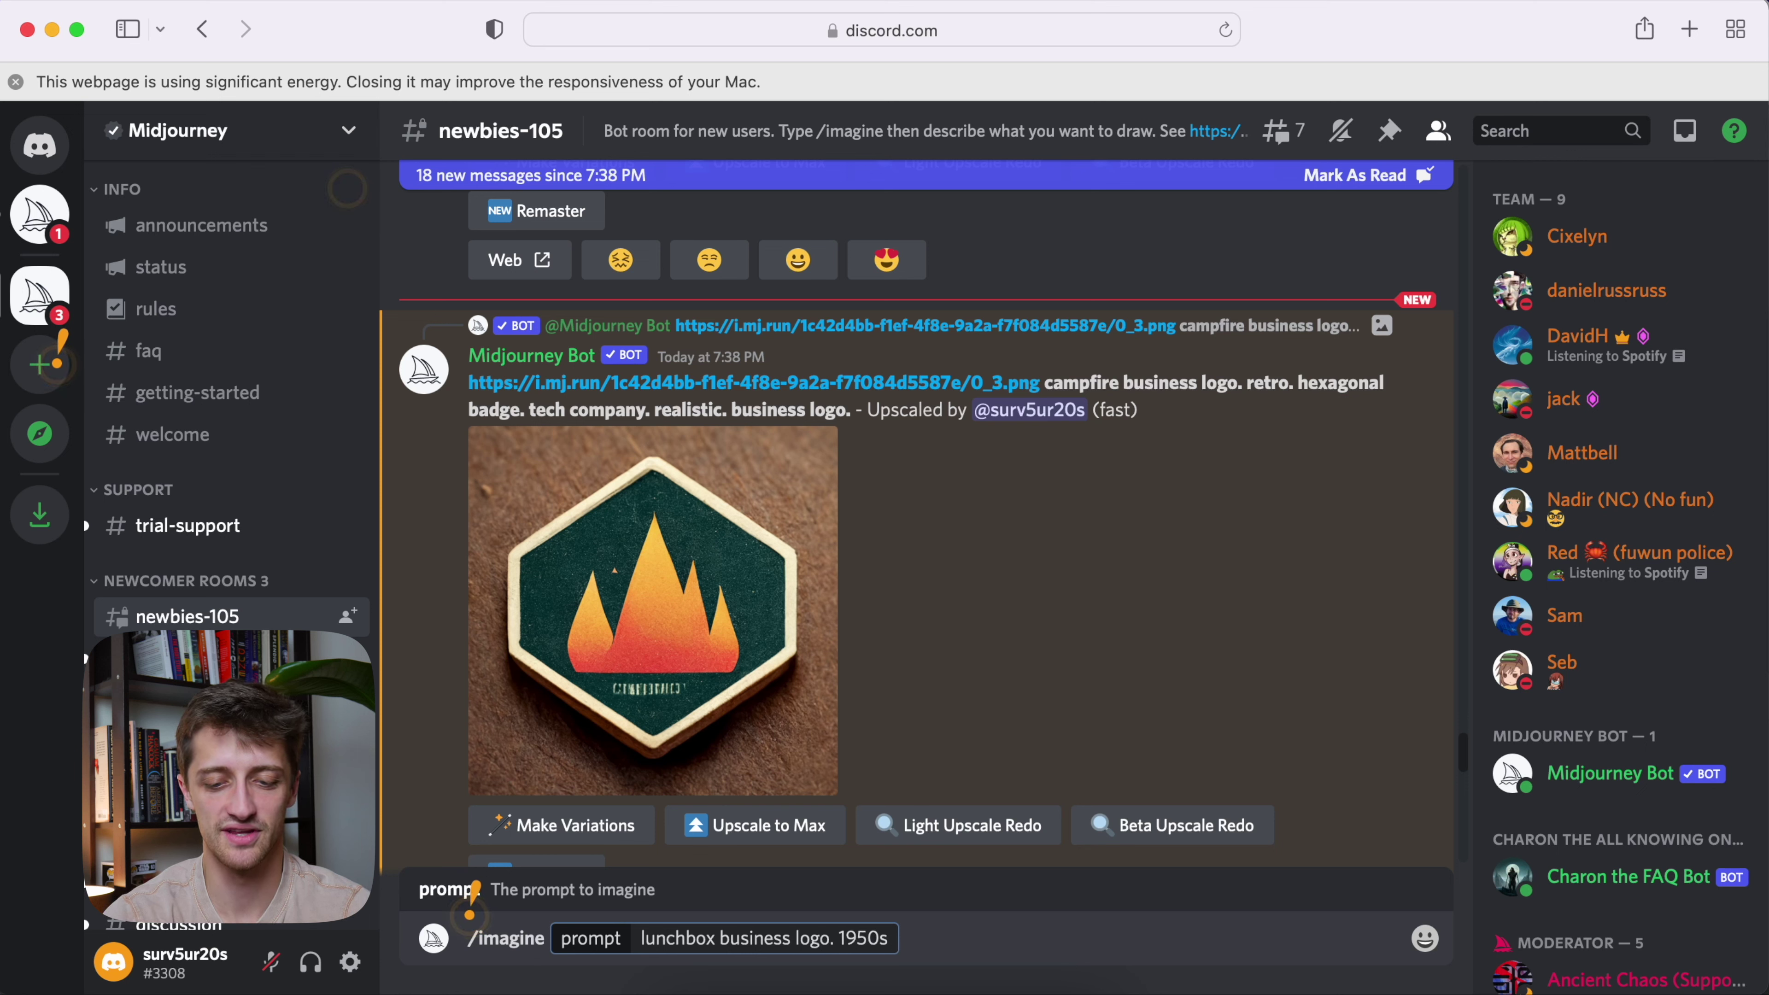
{"action": "type", "text": ". Chrome. H"}
{"action": "type", "text": "es"}
{"action": "type", "text": "agona"}
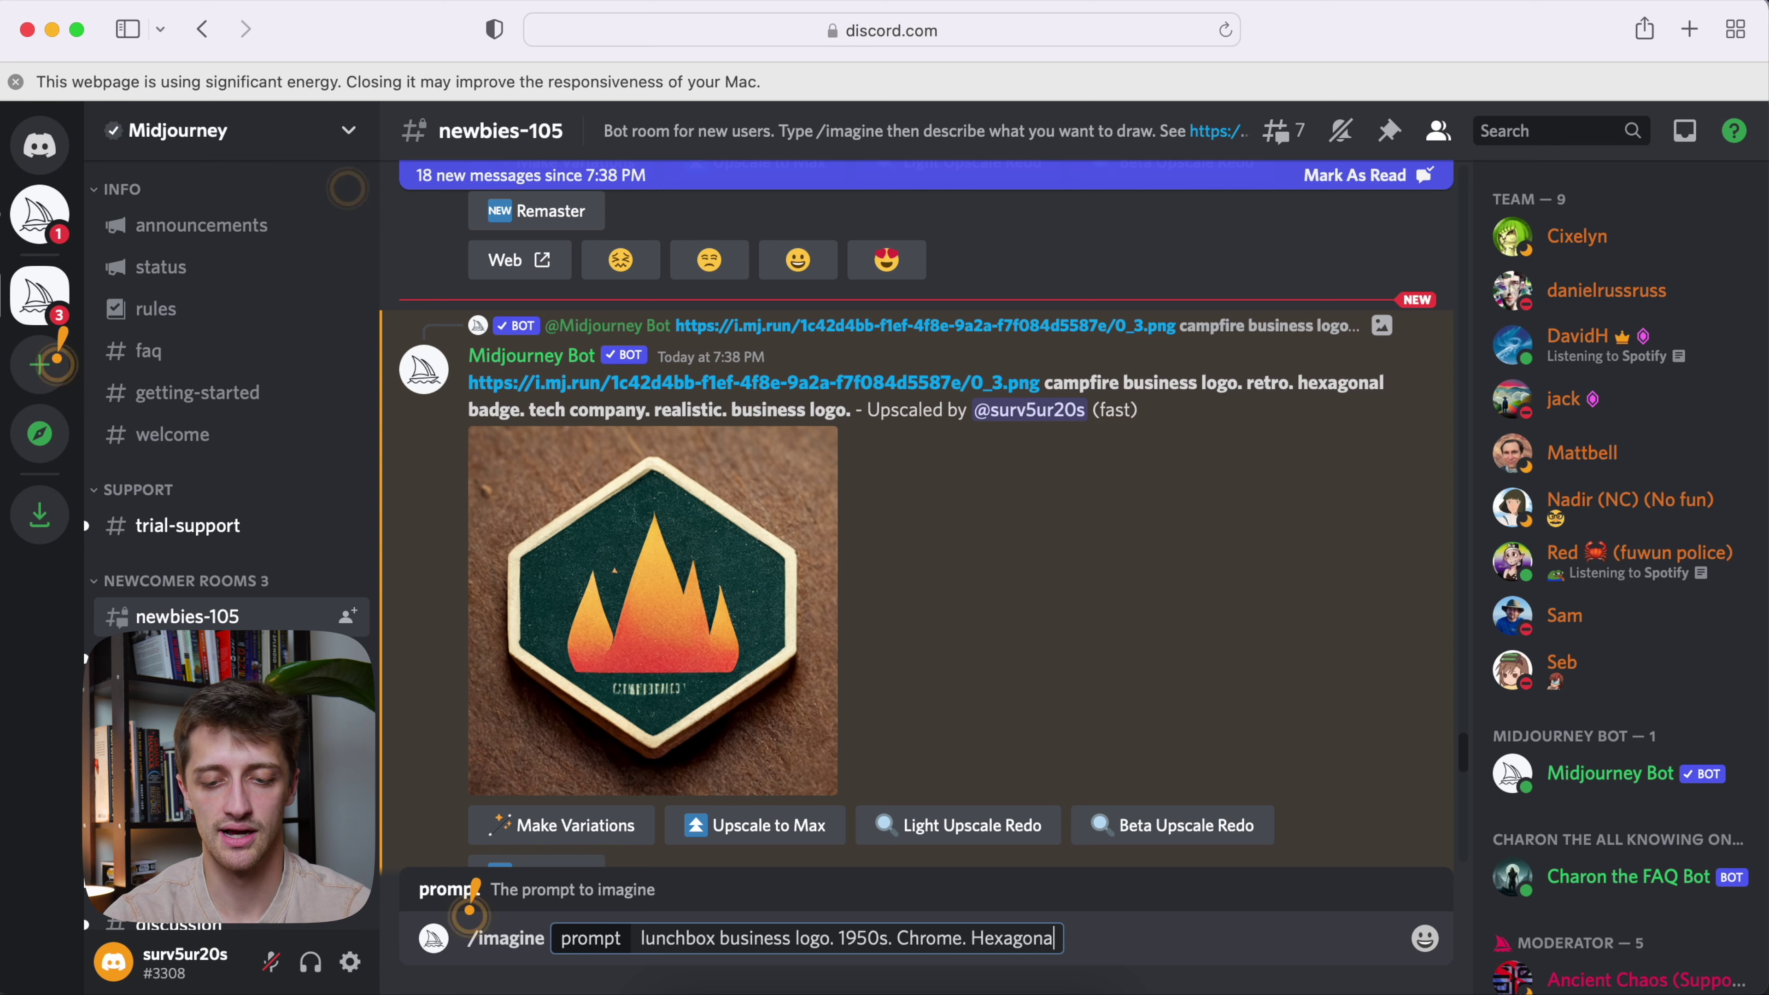
{"action": "type", "text": "l badge. "}
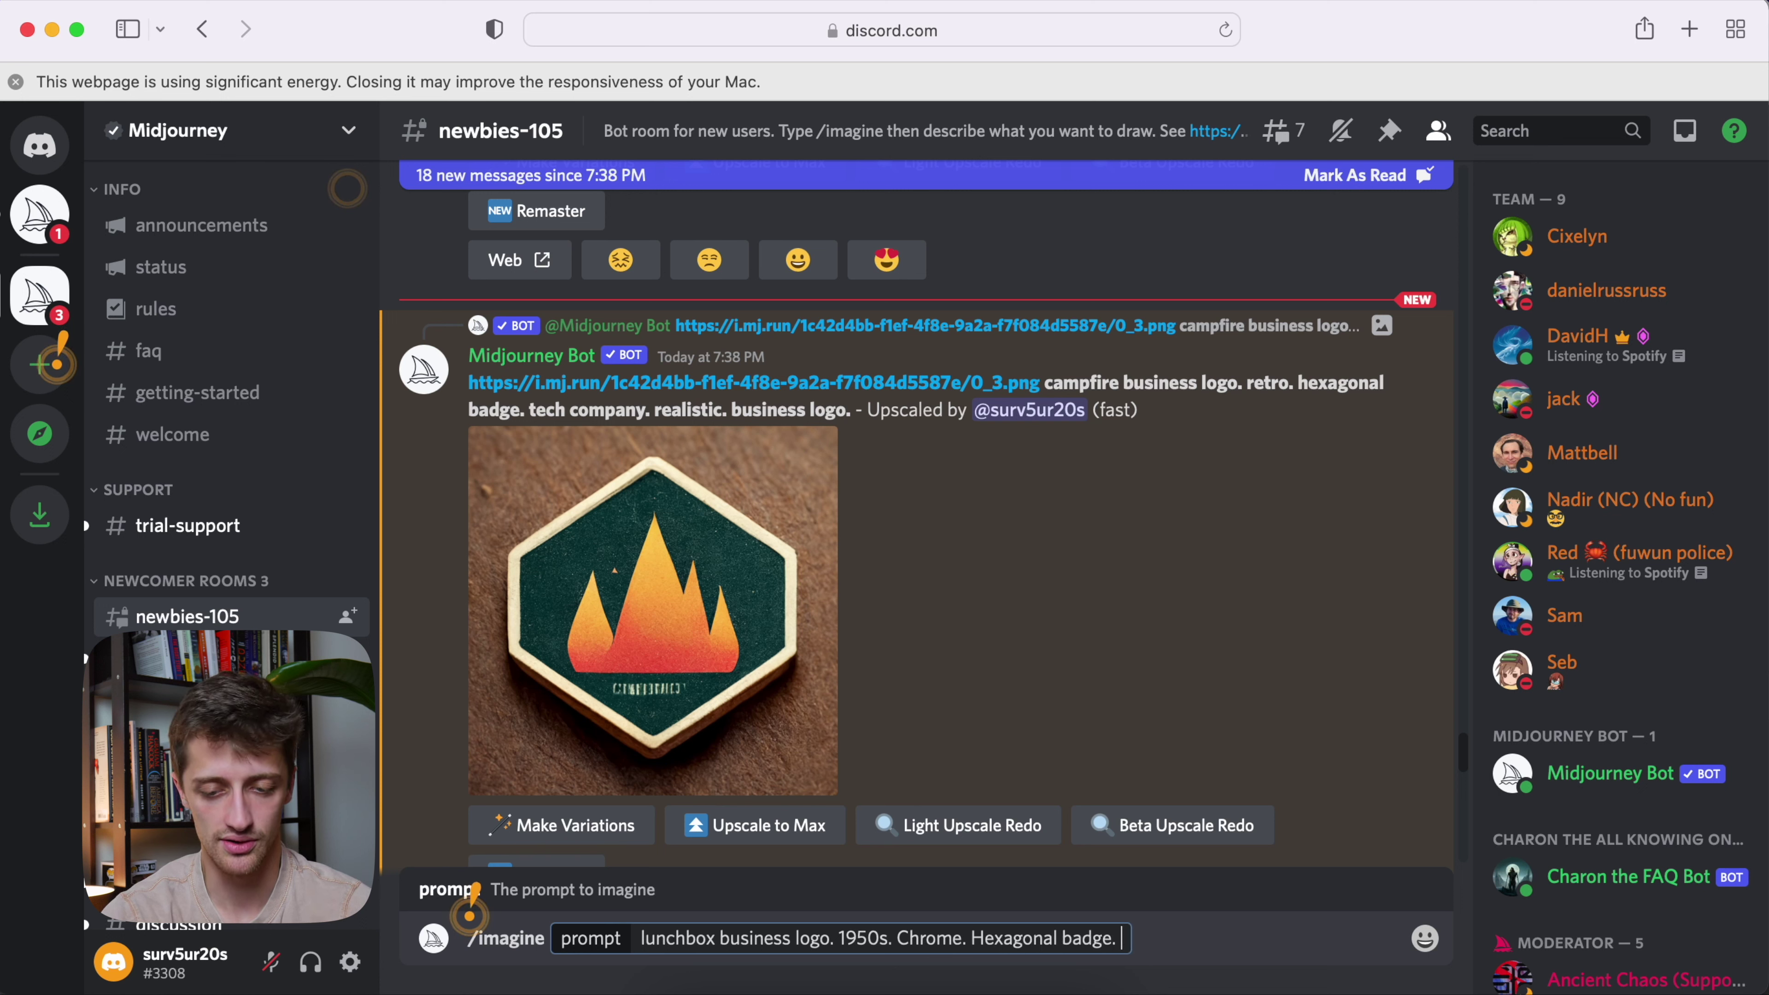
{"action": "type", "text": "realistic. g"}
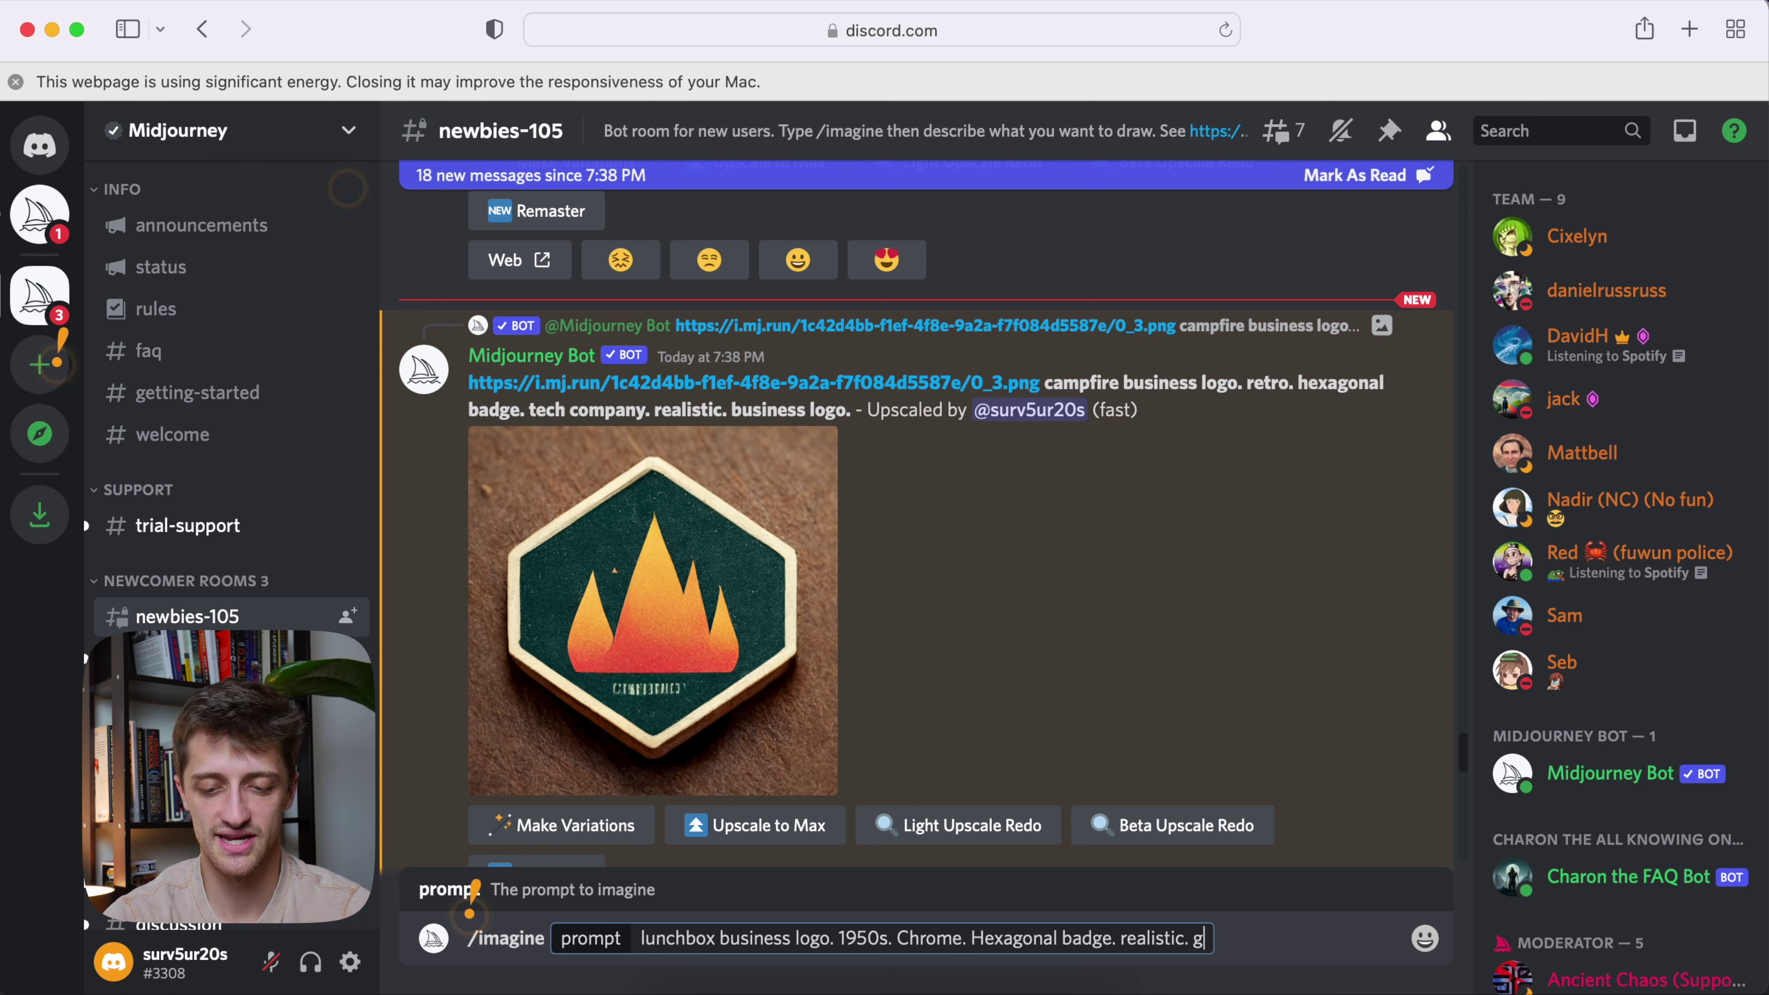
{"action": "type", "text": "roovy. business logo."}
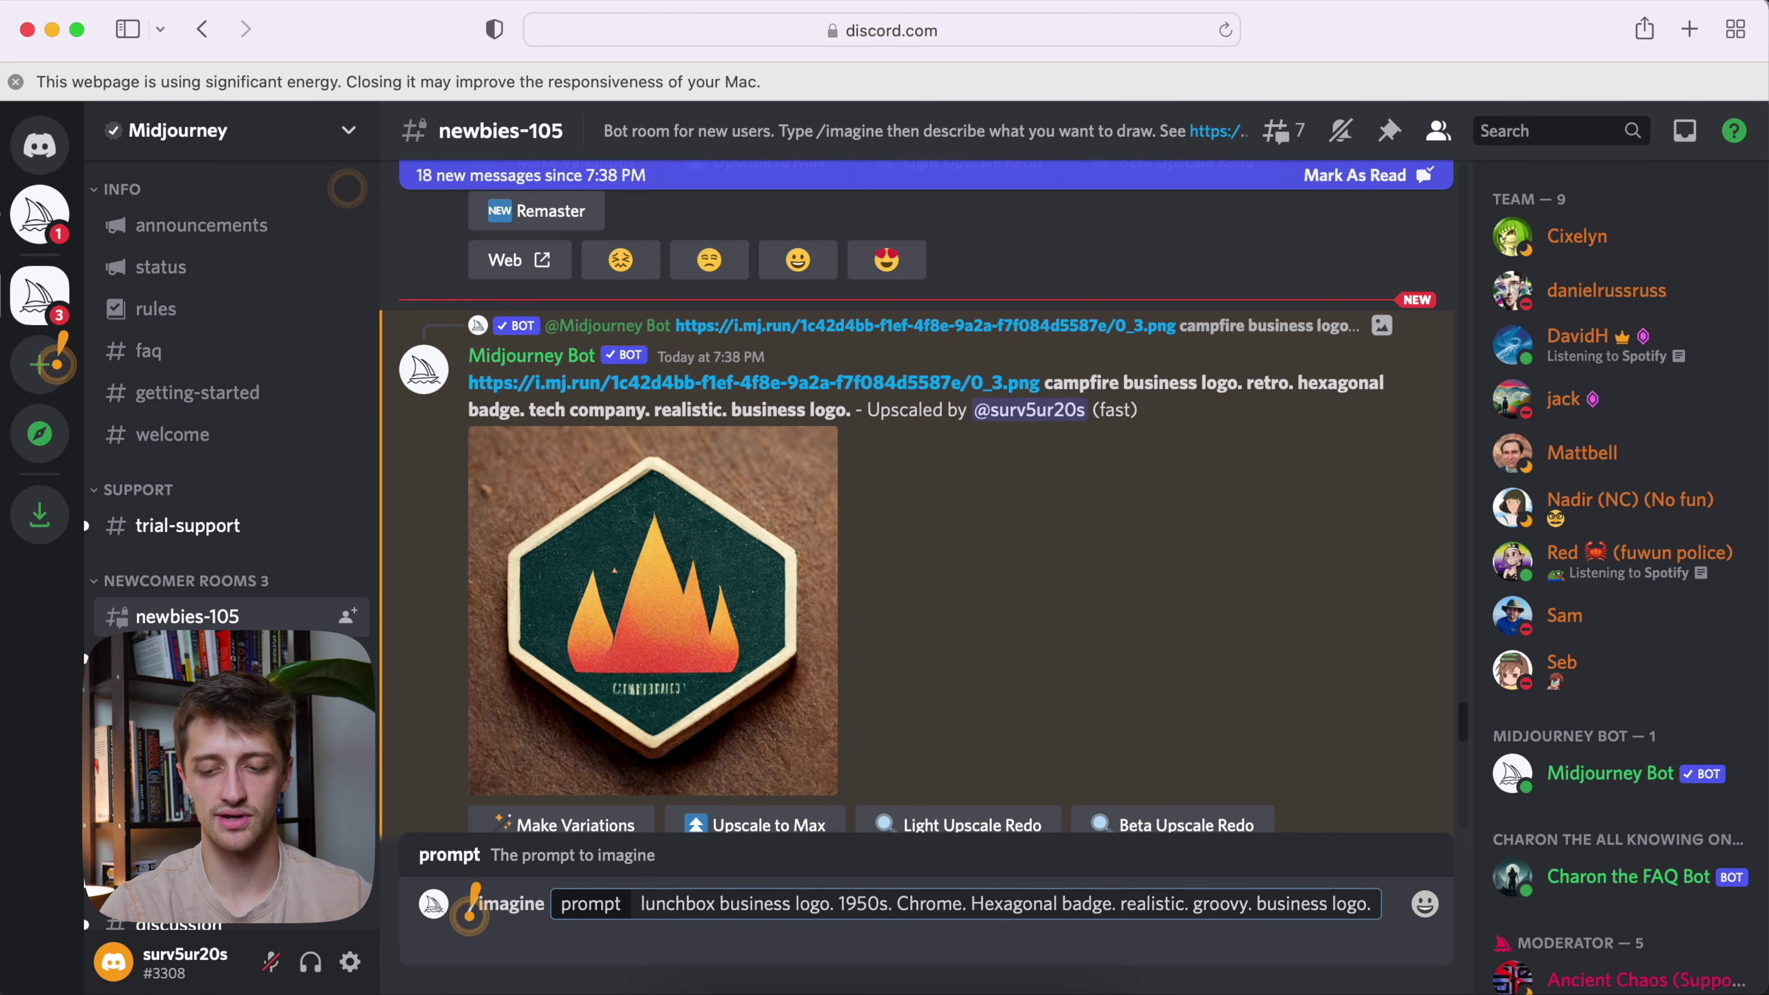
{"action": "key", "text": "Return"}
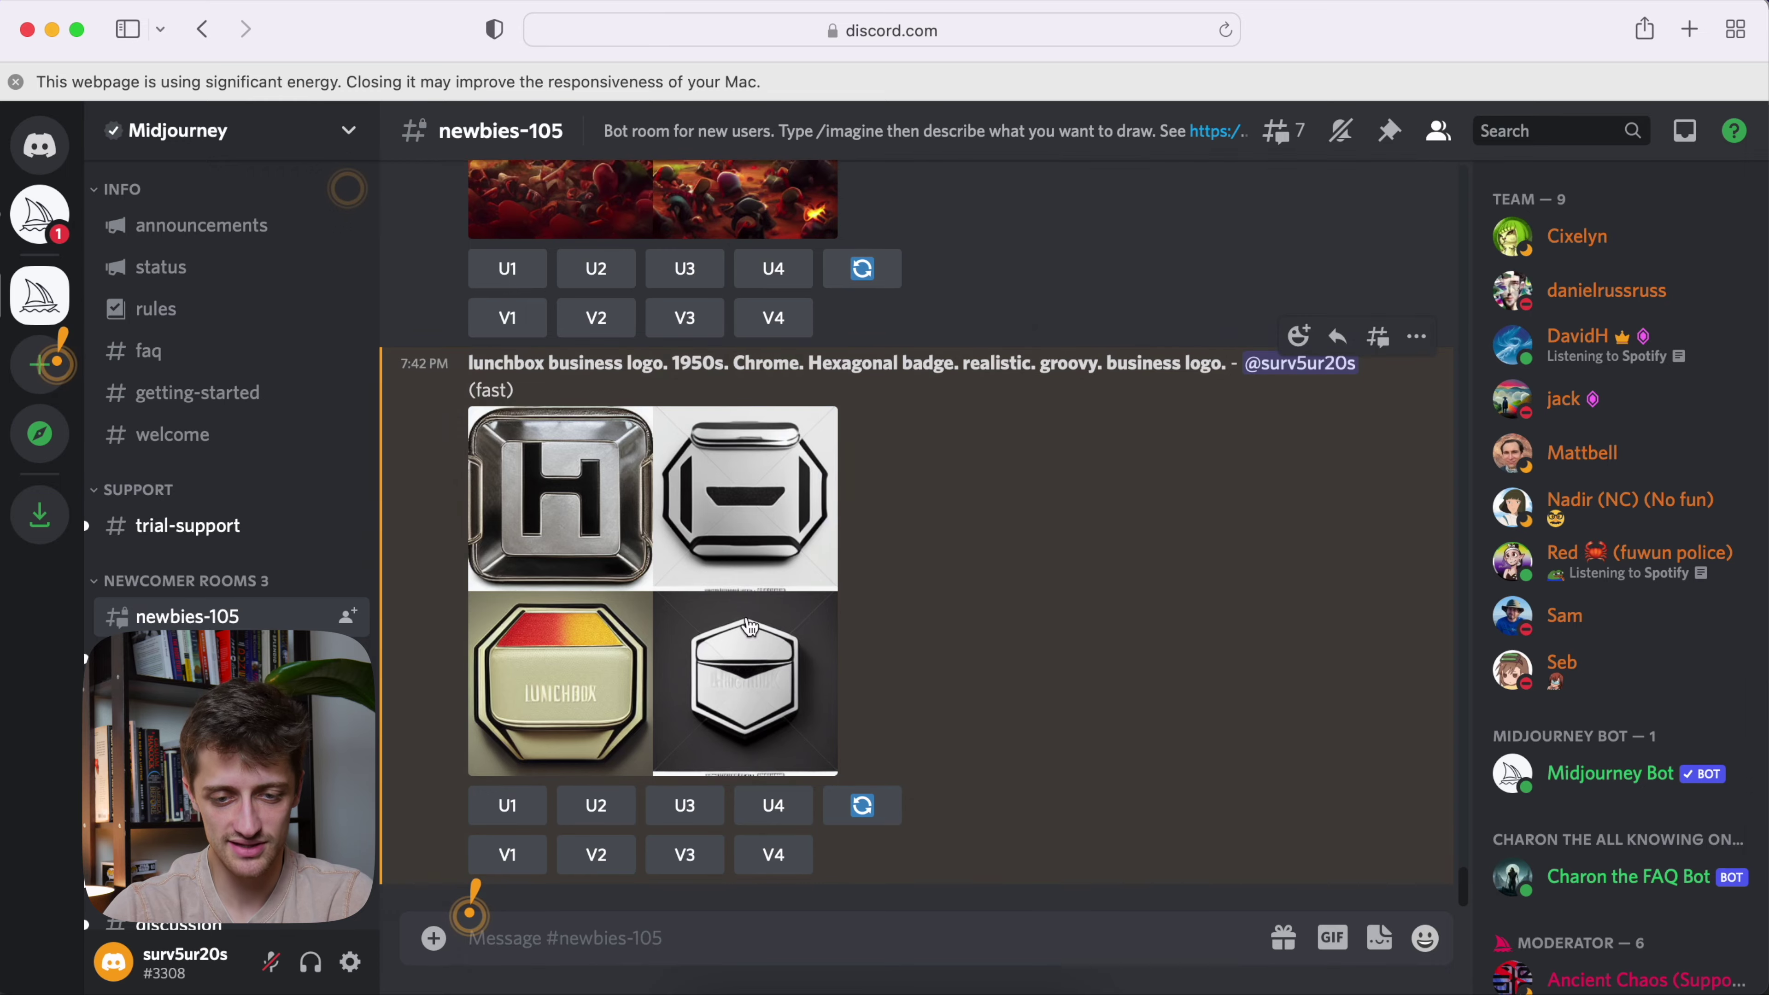
{"action": "left_click", "coordinate": [801, 613]}
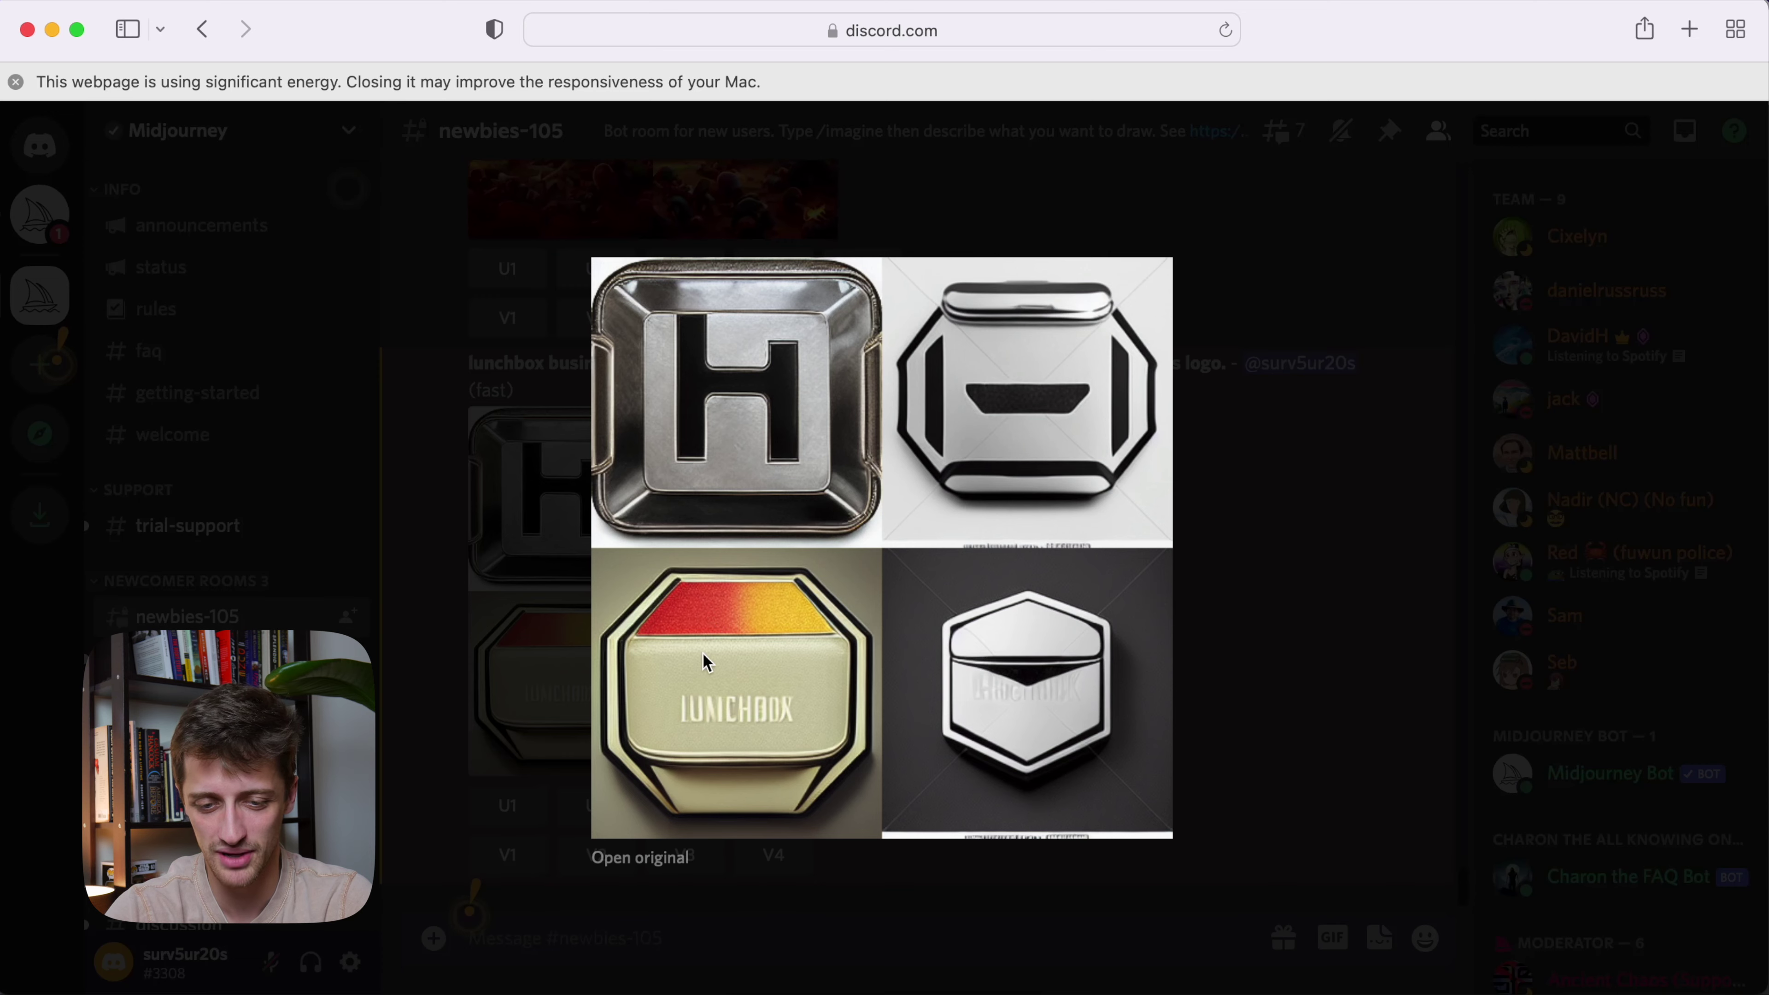
{"action": "left_click", "coordinate": [1232, 637]}
Submit the prompt 'chrome lunchbox. podcast logo. 1950's. chrome. hexagonal badge. retro. groovy. logo.'
{"action": "type", "text": "/"}
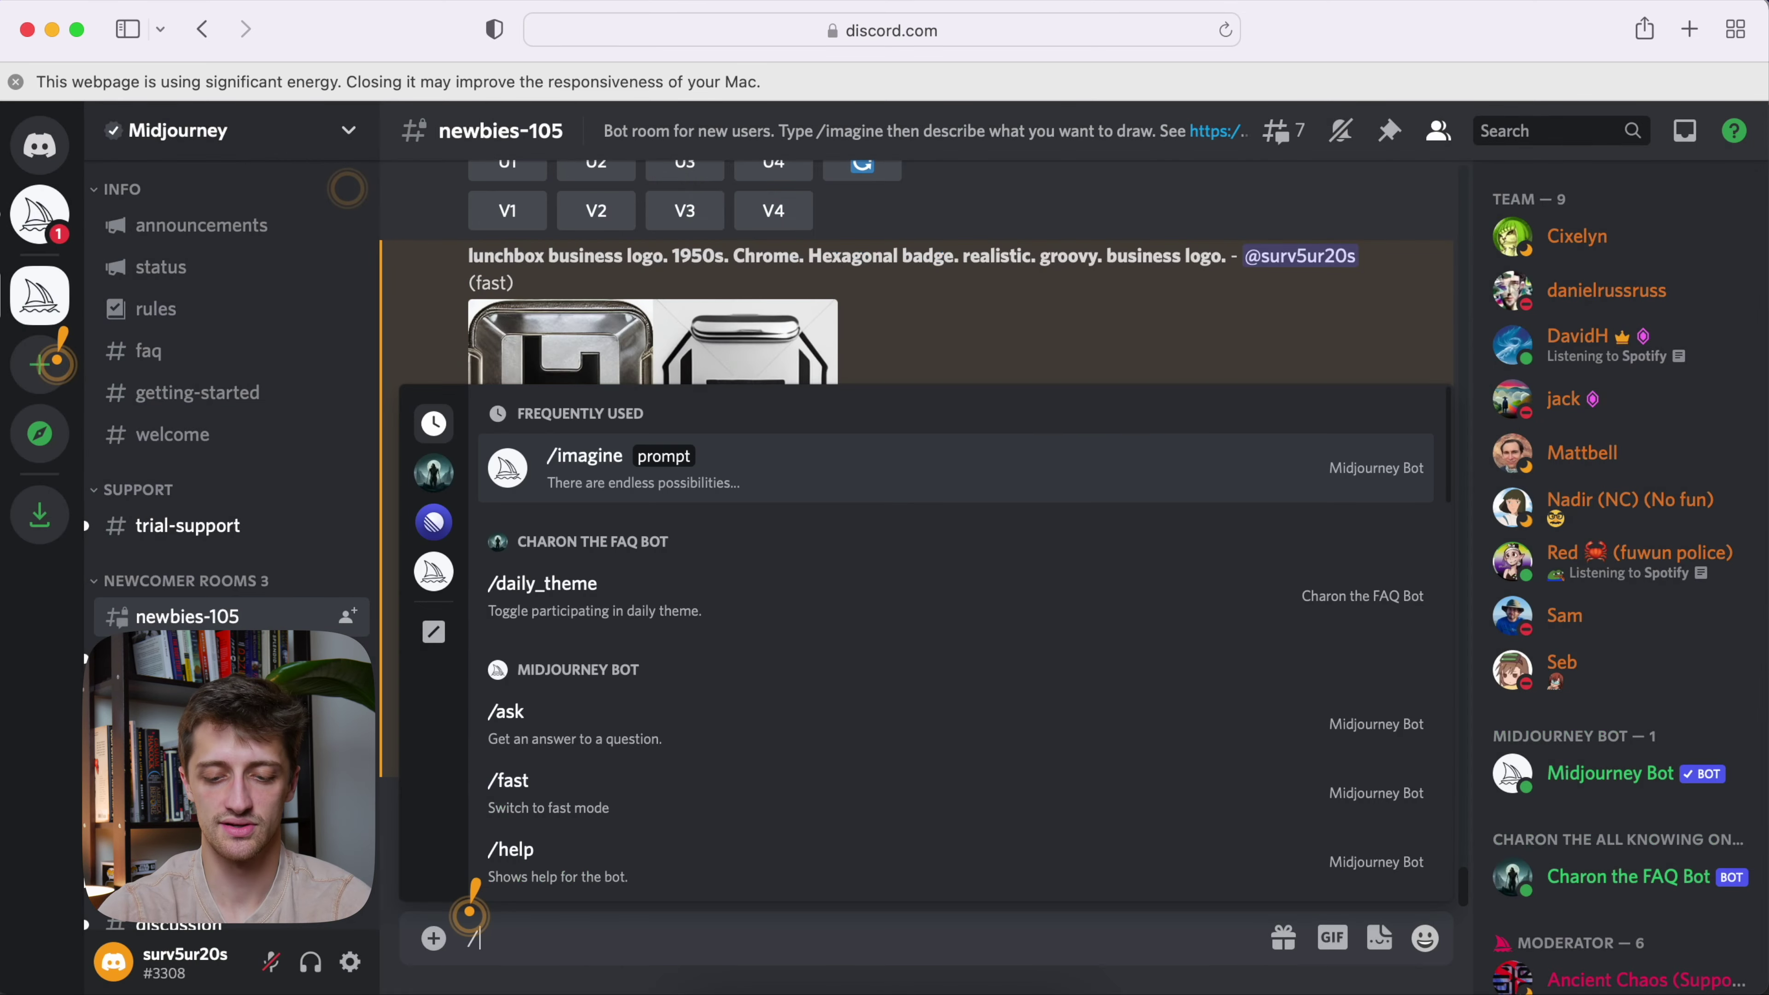
{"action": "type", "text": "imagine"}
{"action": "left_click", "coordinate": [674, 859]}
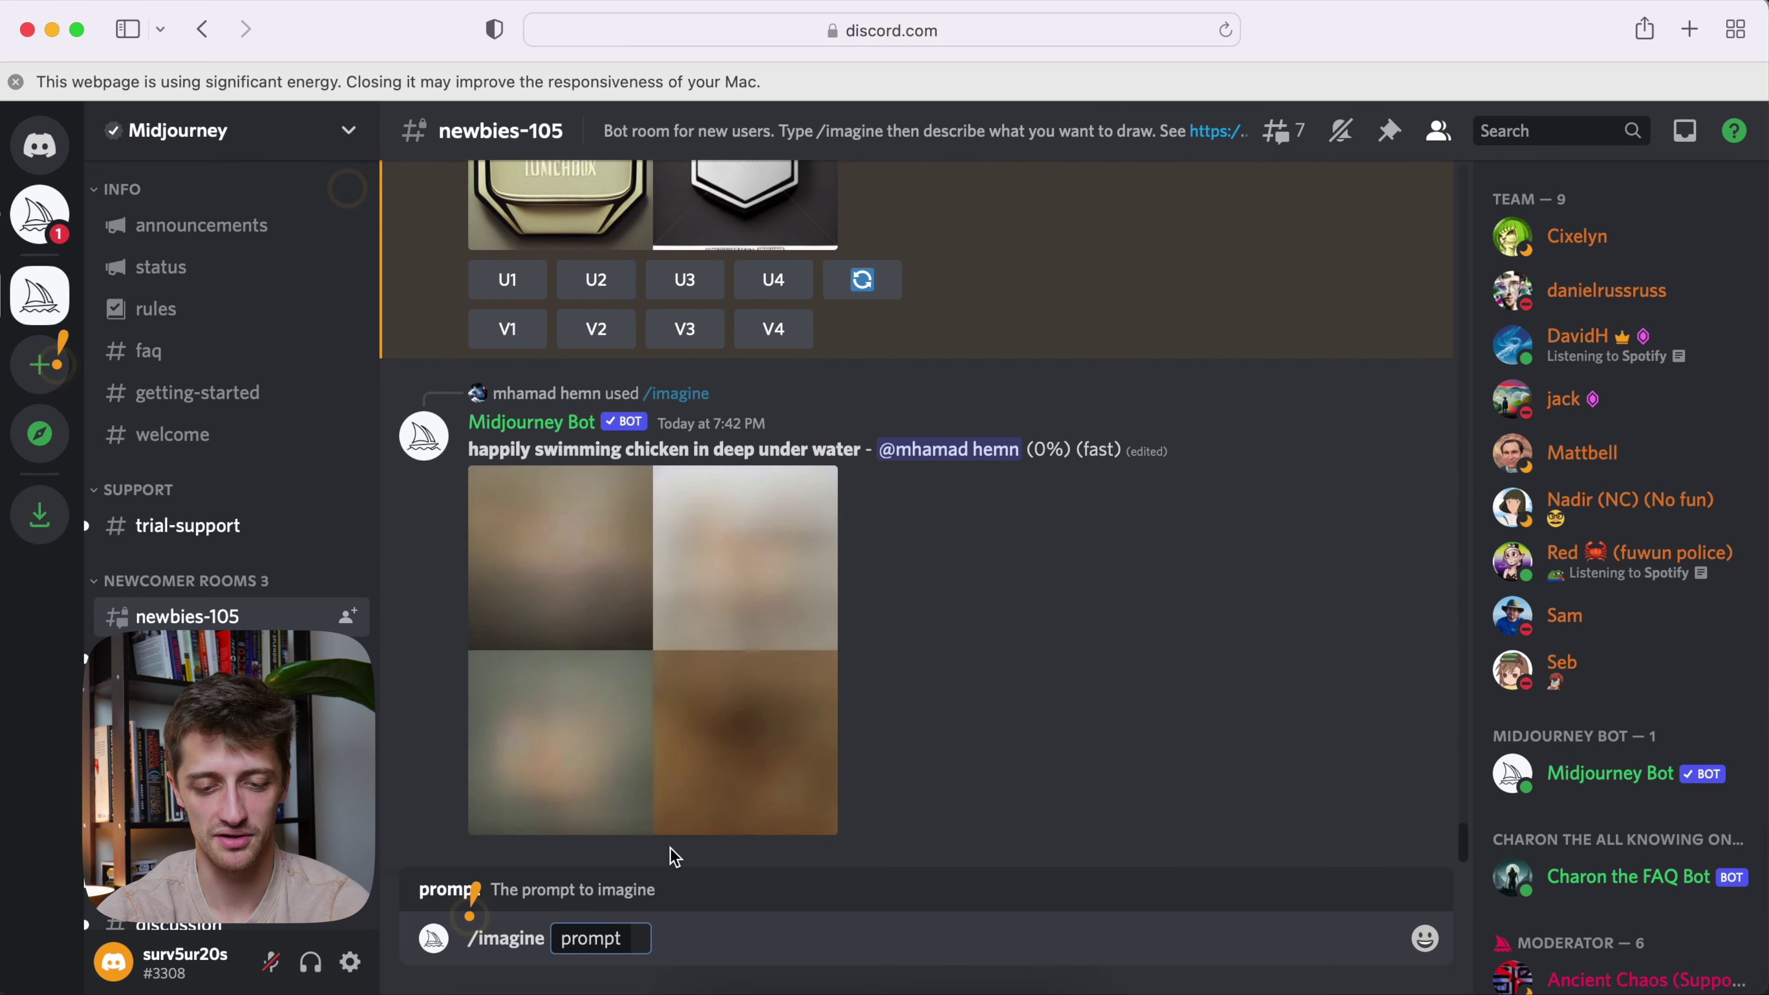
{"action": "type", "text": "chrome l"}
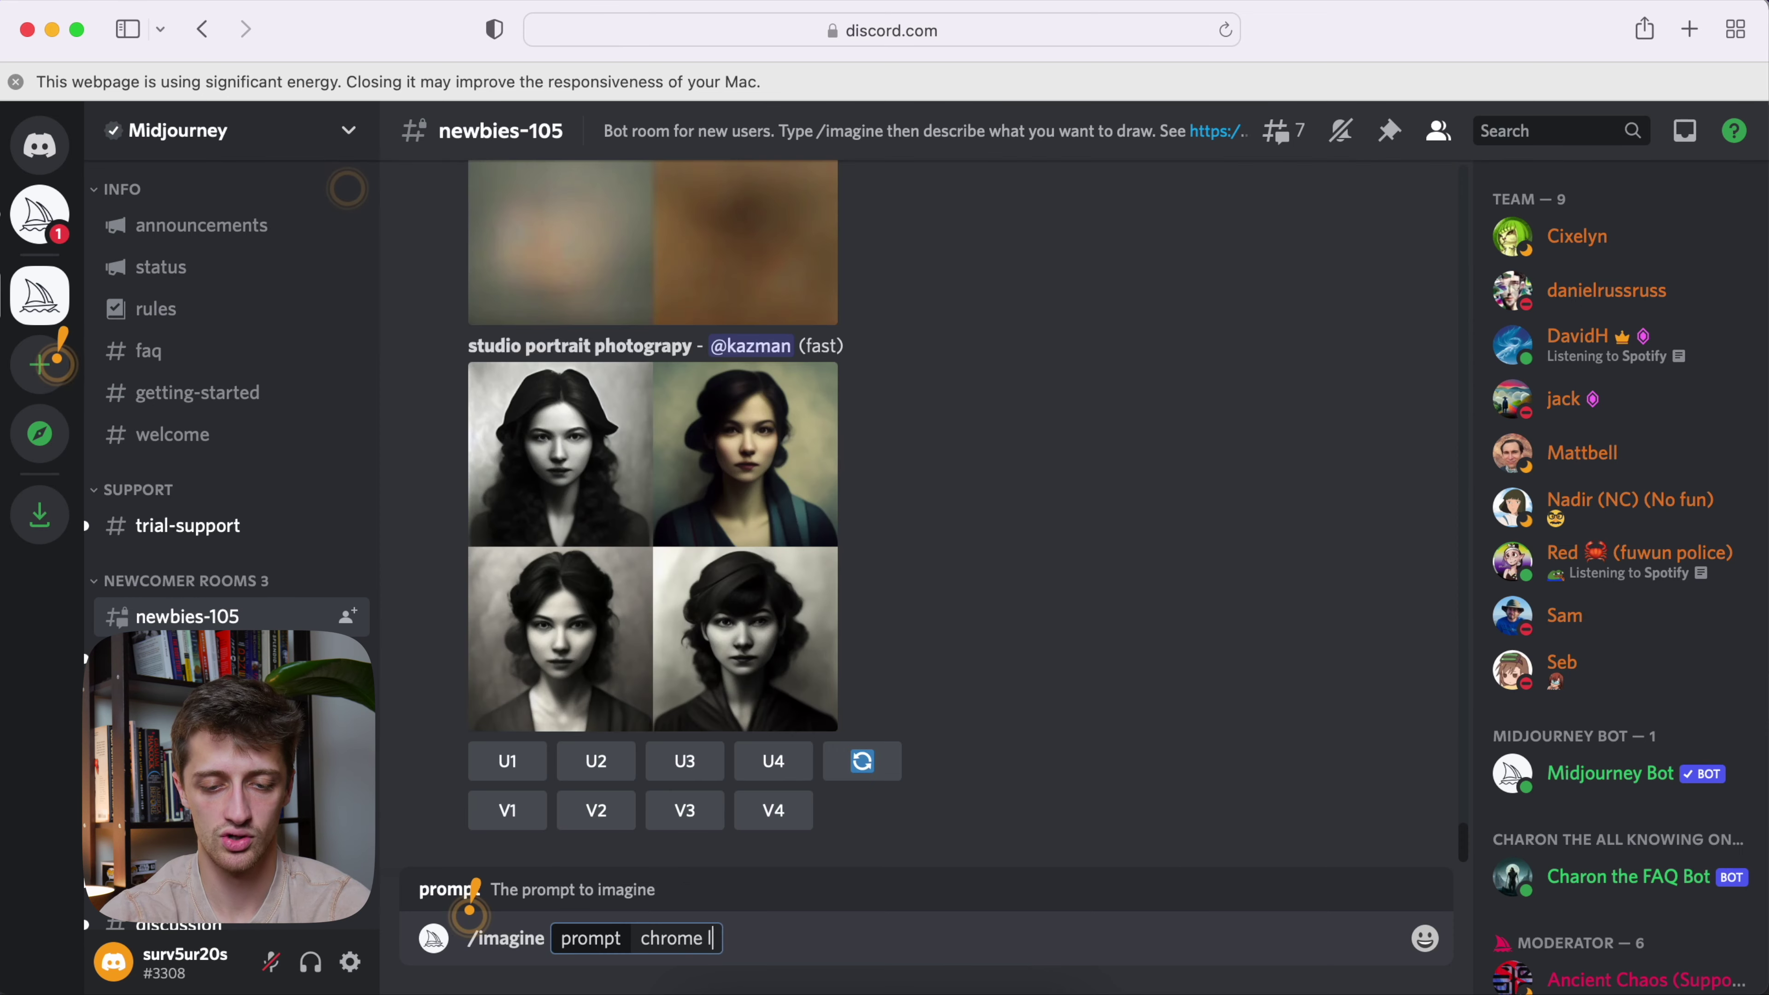
{"action": "type", "text": "unchbox. podcast l"}
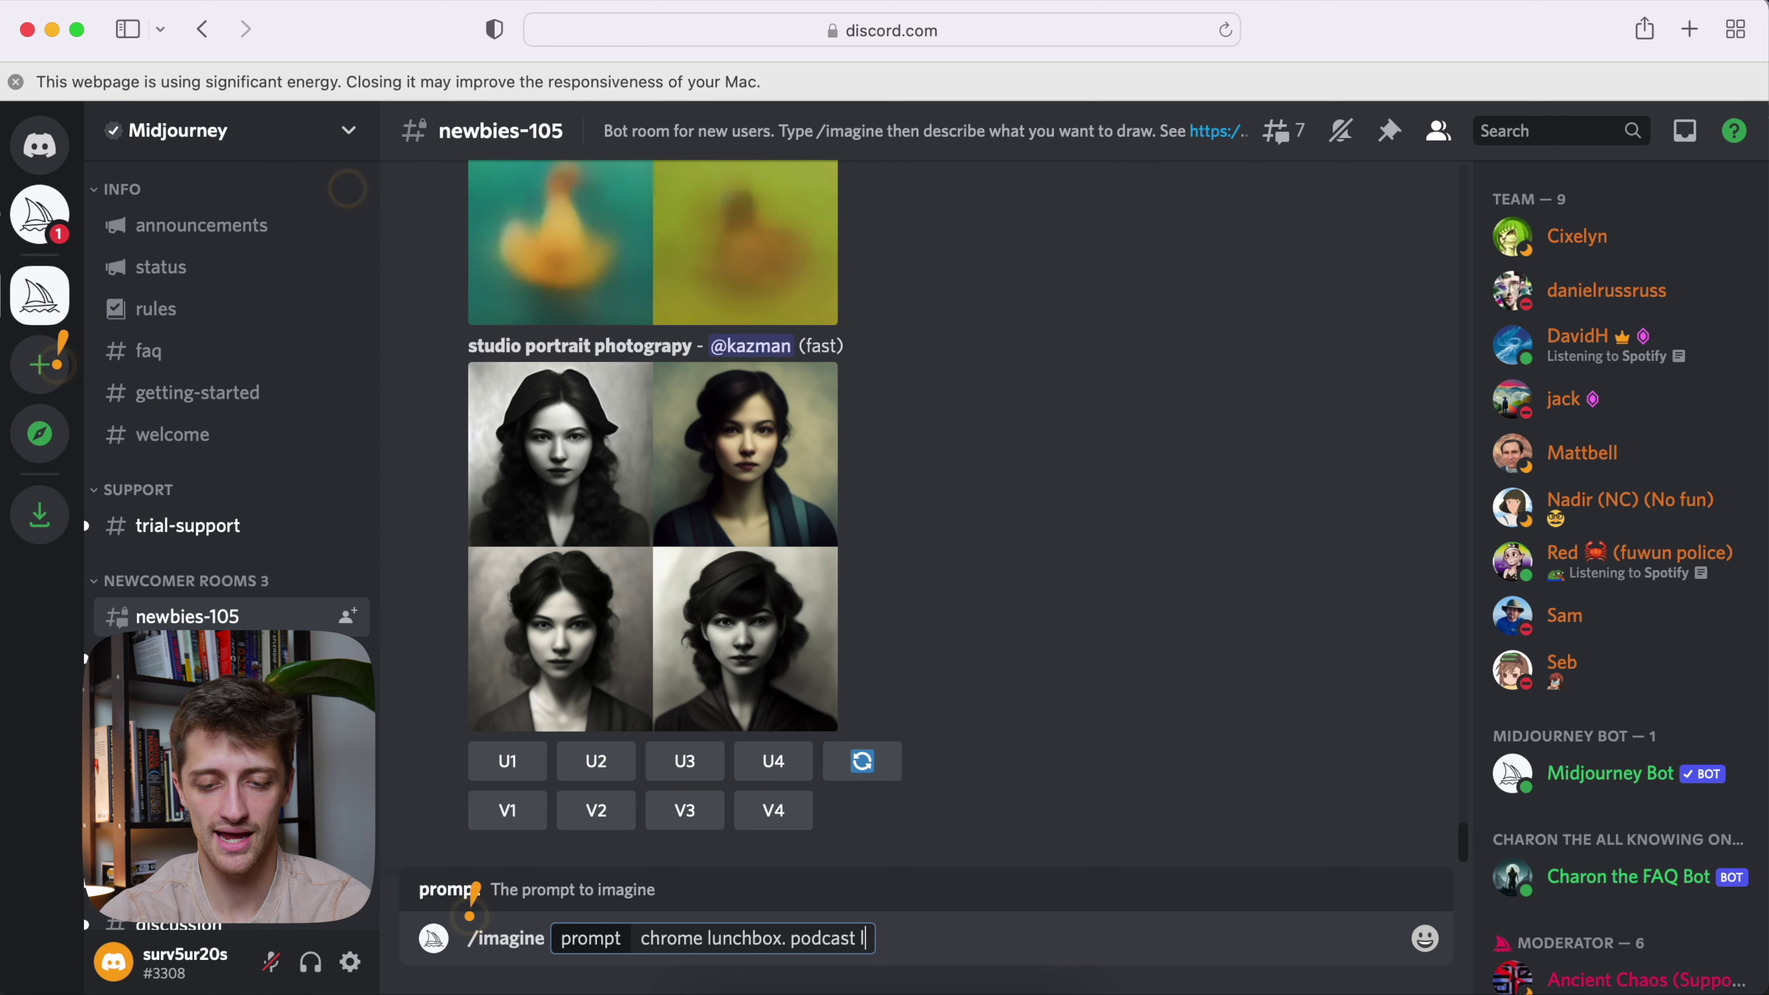
{"action": "type", "text": "ogo. 1950"}
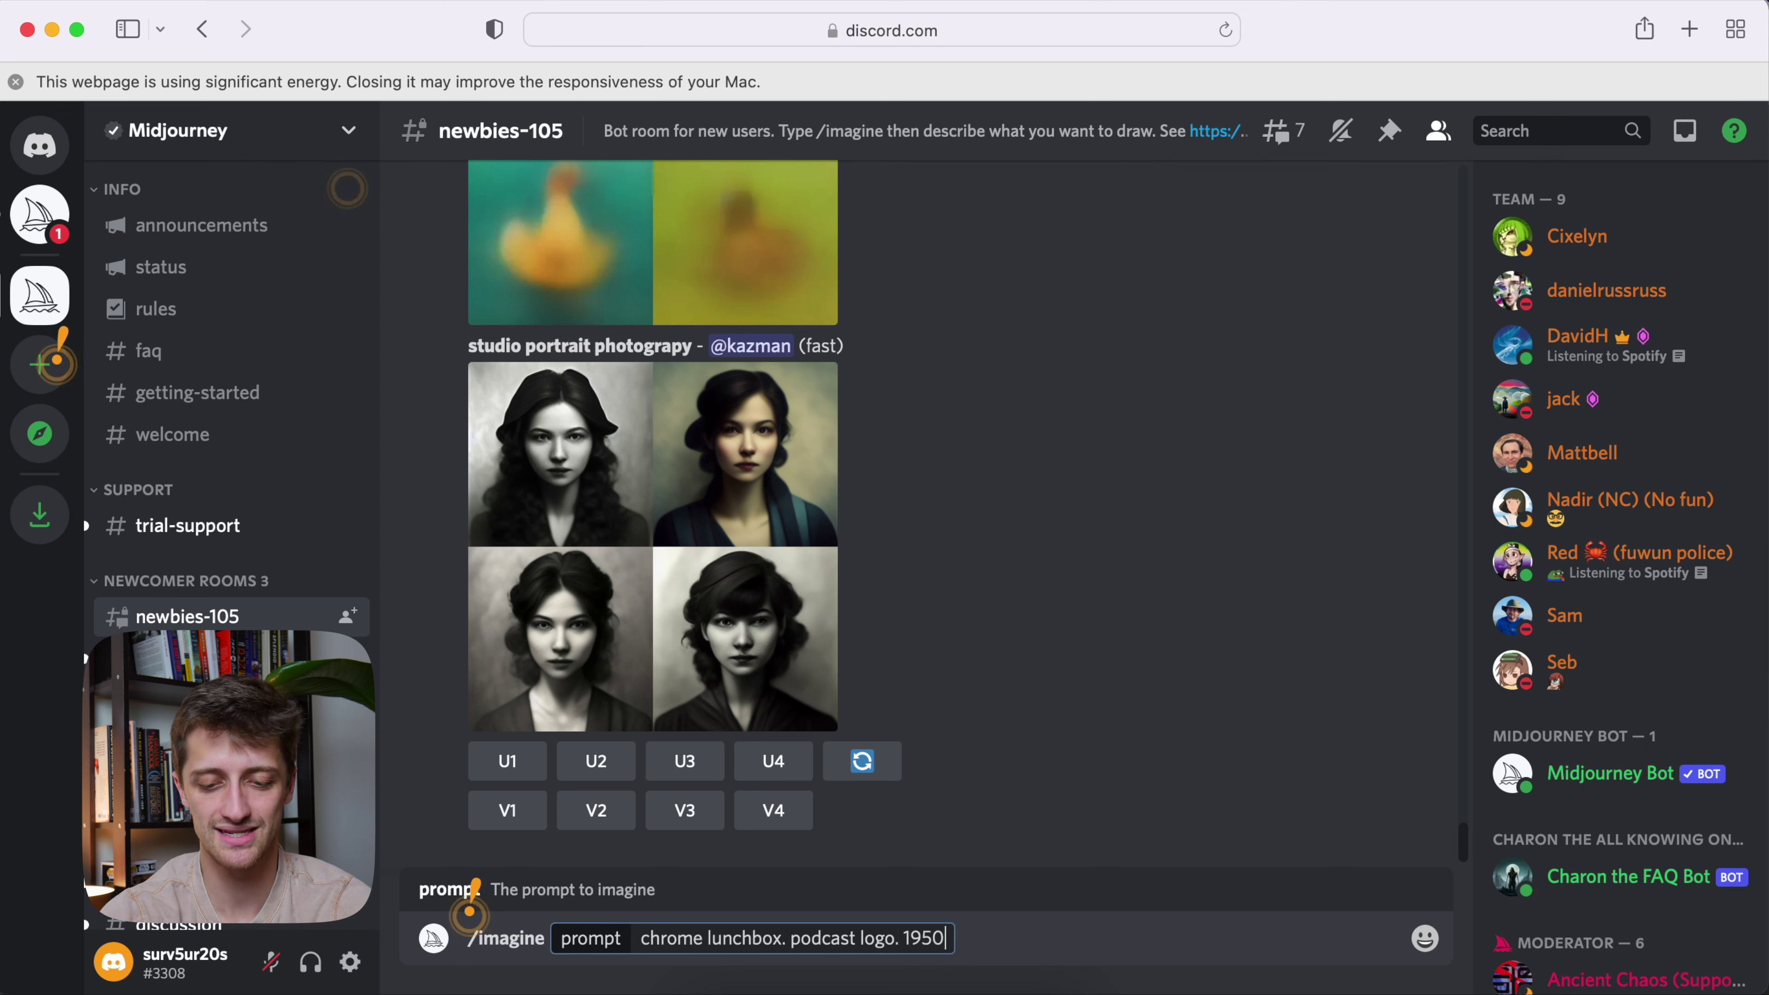
{"action": "type", "text": "'s. chro"}
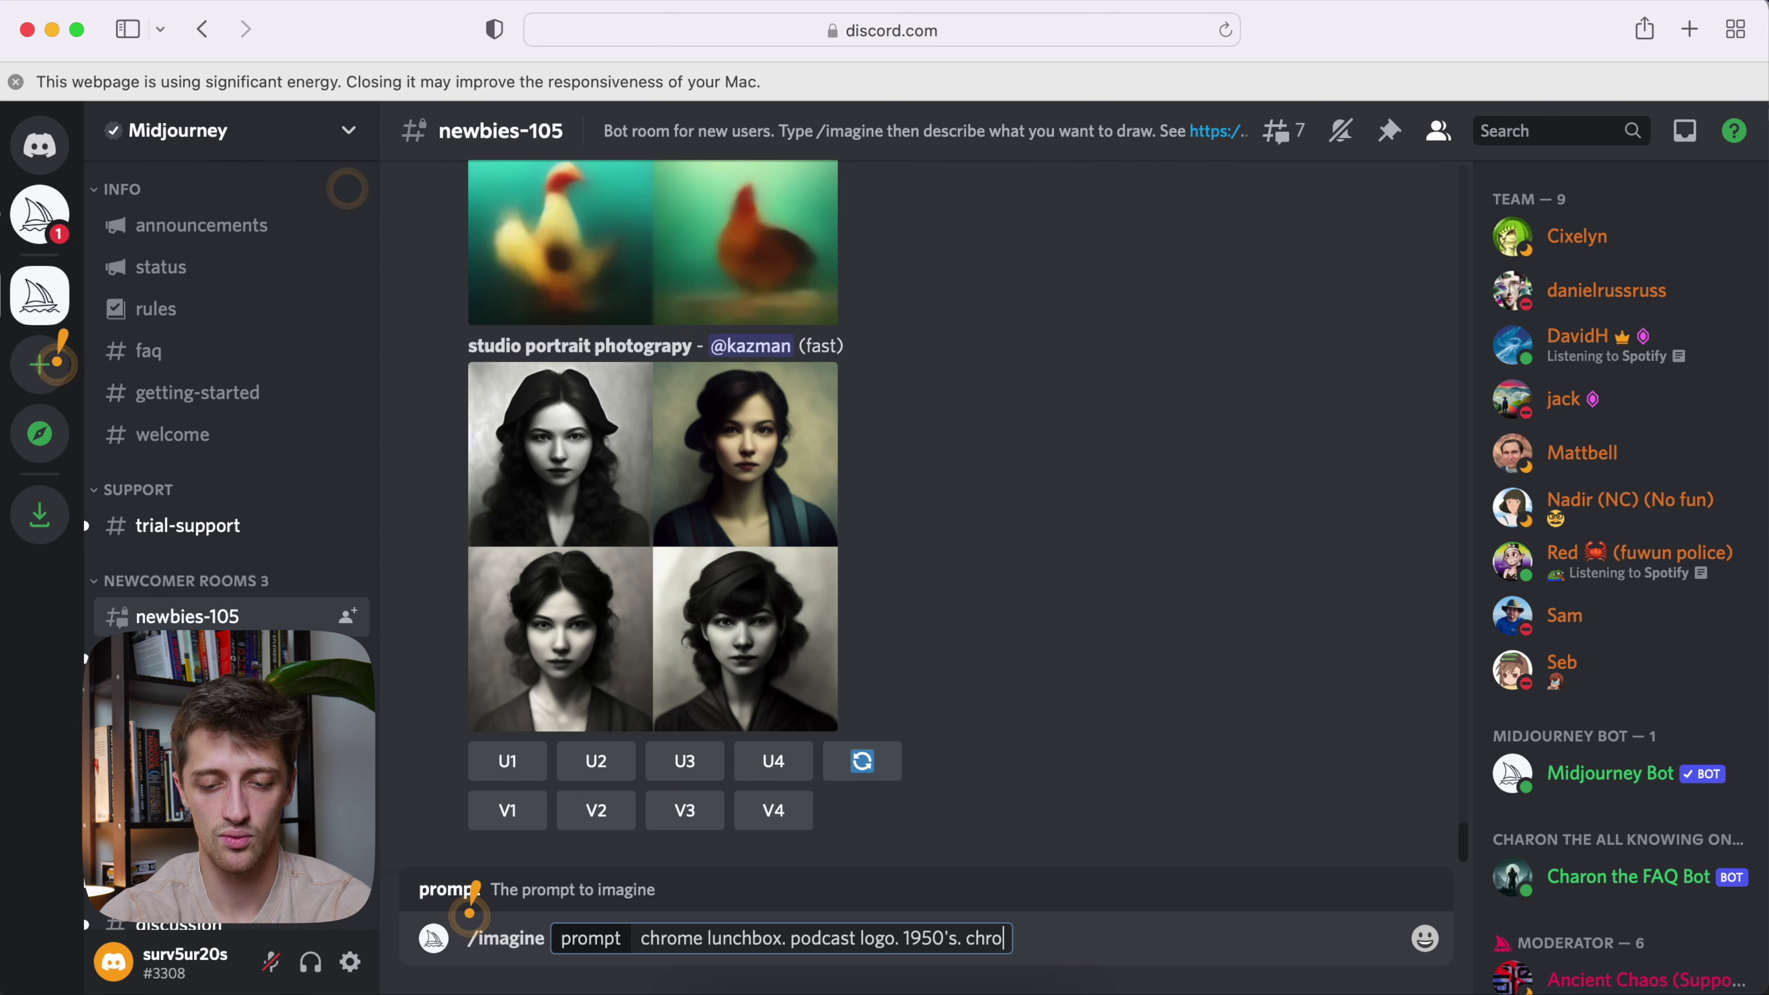
{"action": "type", "text": "me. hexag"}
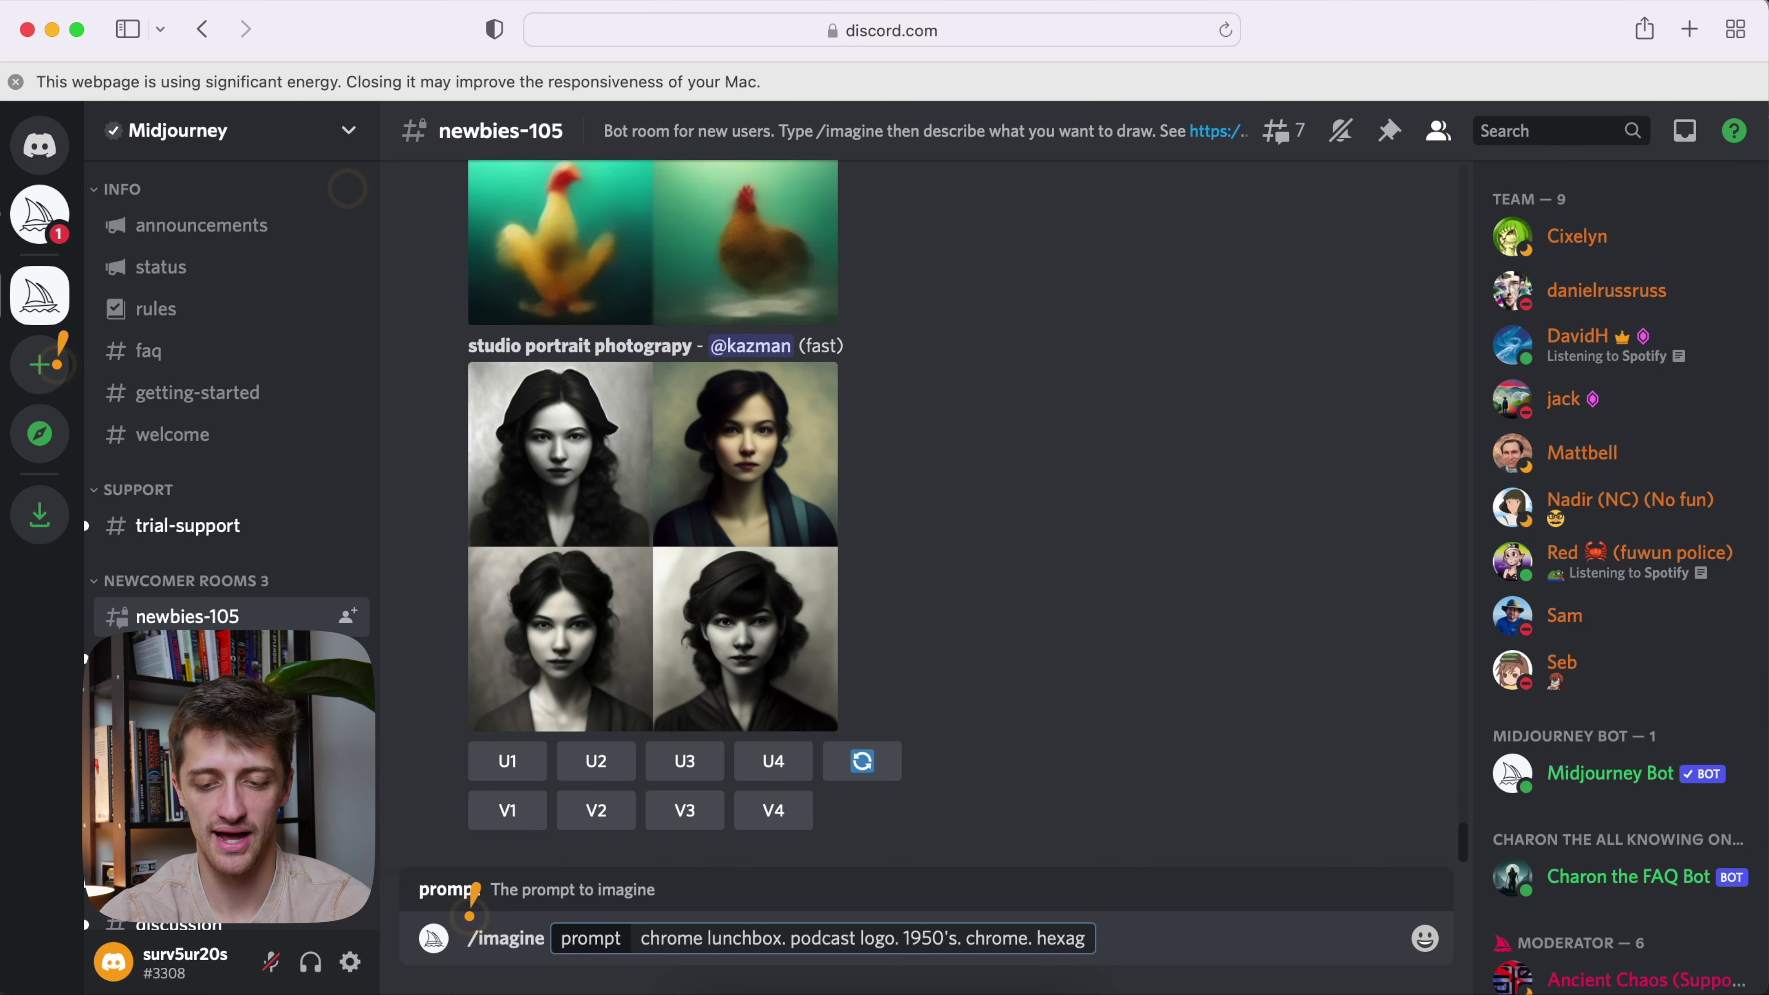
{"action": "type", "text": "onal badge. retro. groo"}
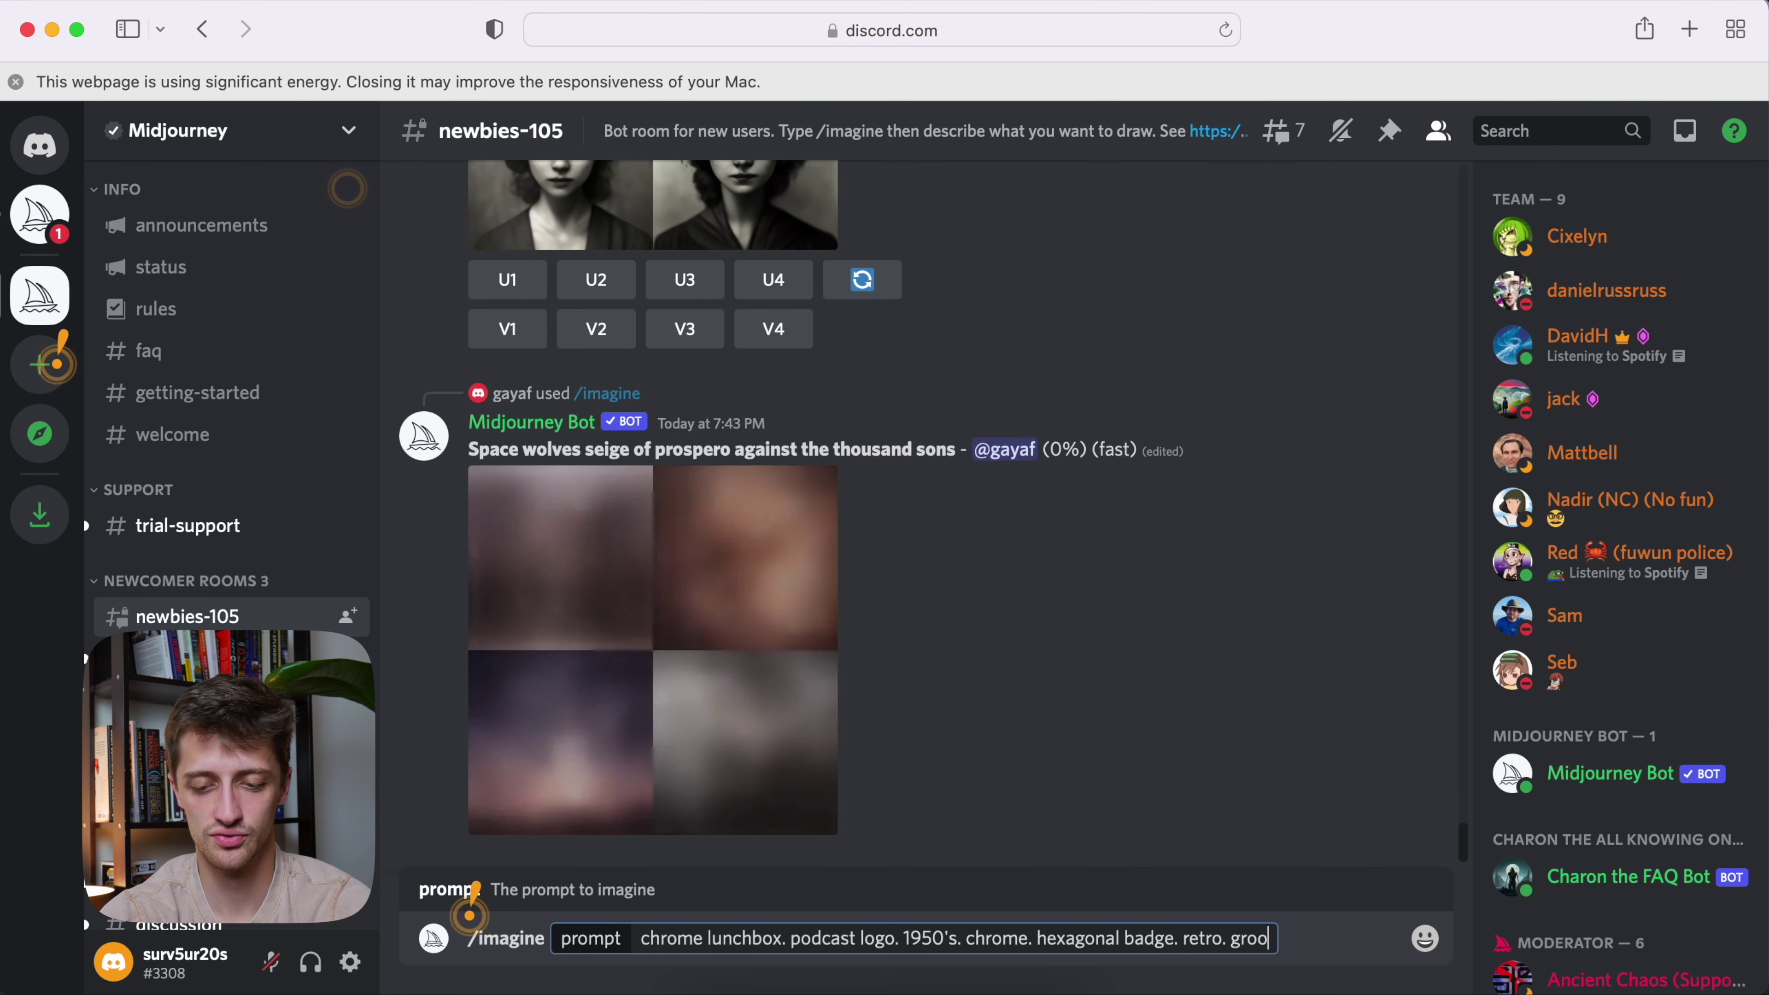
{"action": "type", "text": "by."}
{"action": "key", "text": "BackSpace"}
{"action": "key", "text": "BackSpace"}
{"action": "key", "text": "BackSpace"}
{"action": "type", "text": "vy. logo."}
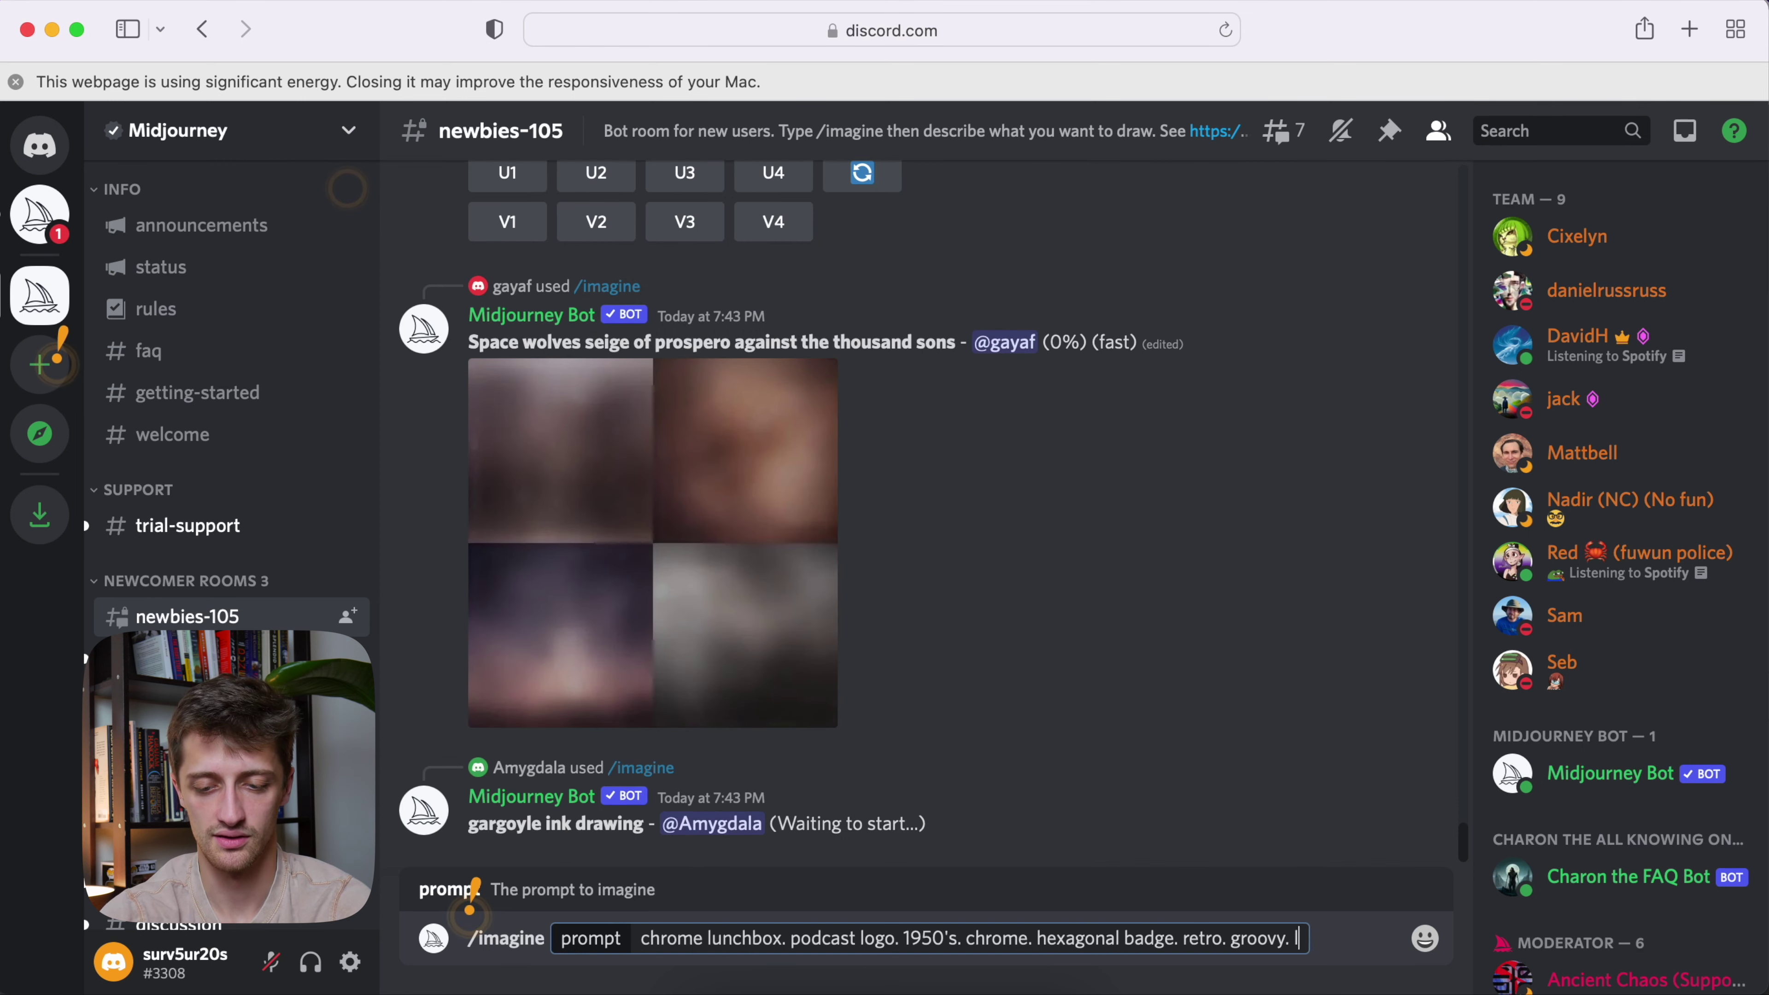
{"action": "key", "text": "Return"}
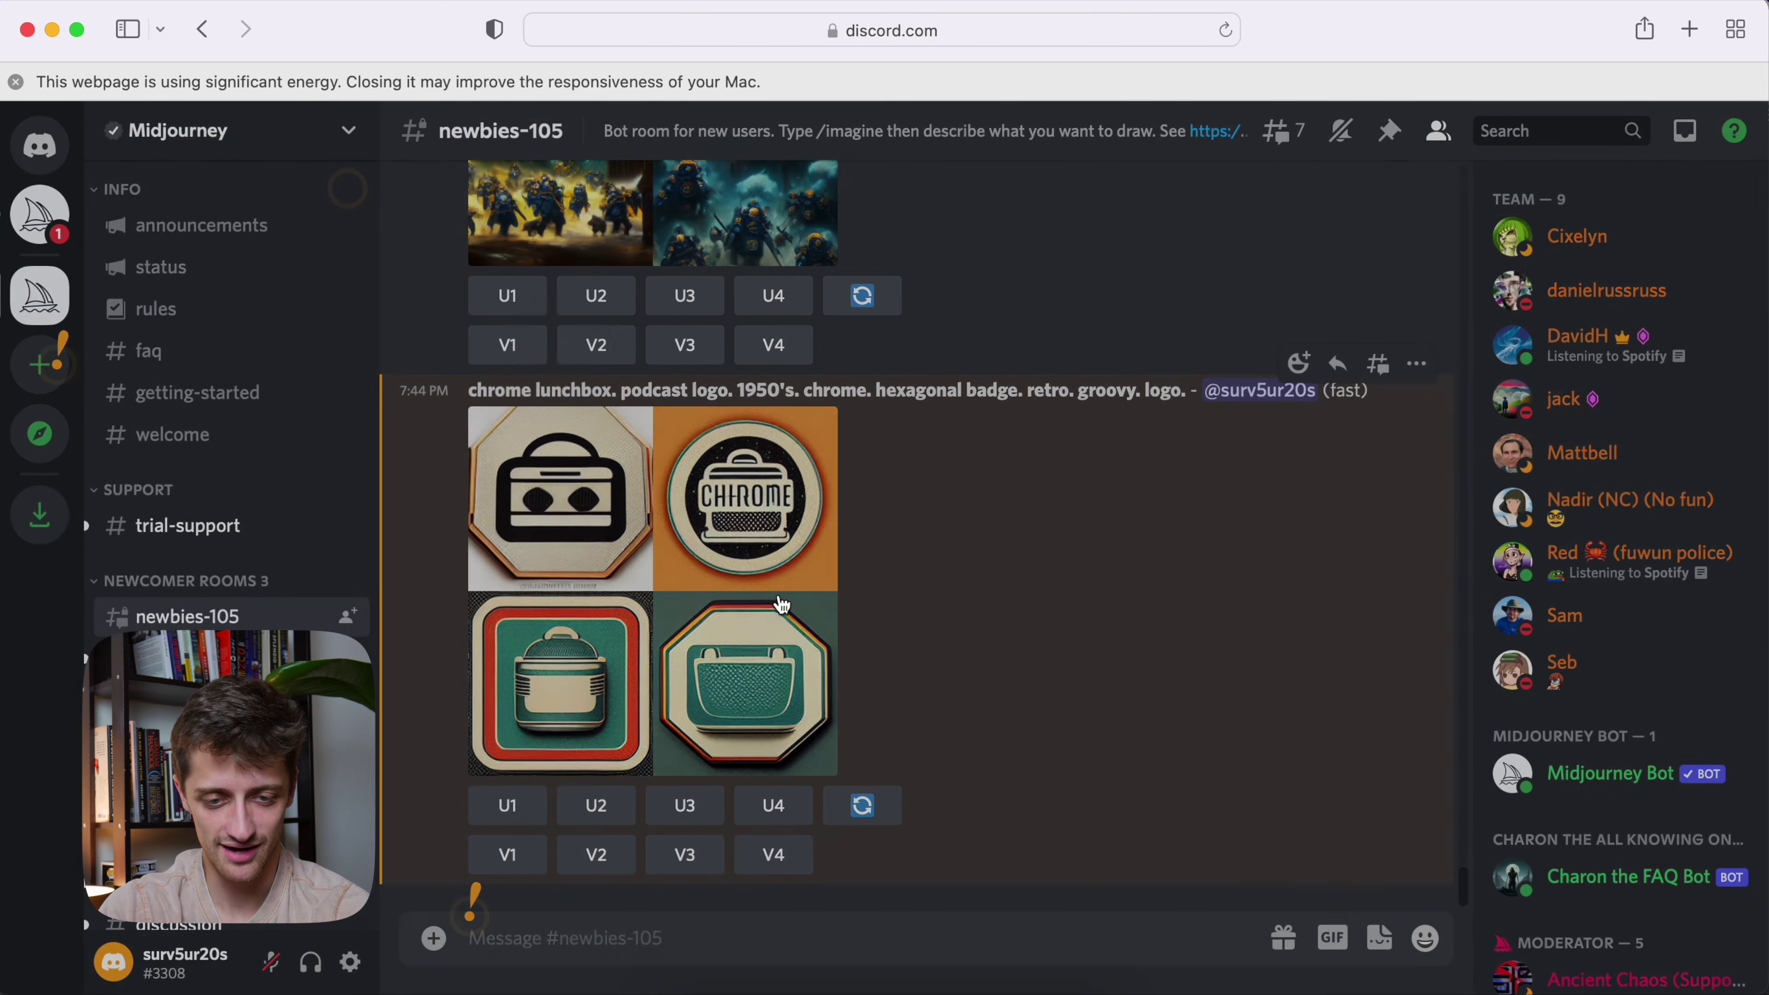
Preview the chrome lunchbox grid and request variations of the first badge (V1)
{"action": "left_click", "coordinate": [776, 600]}
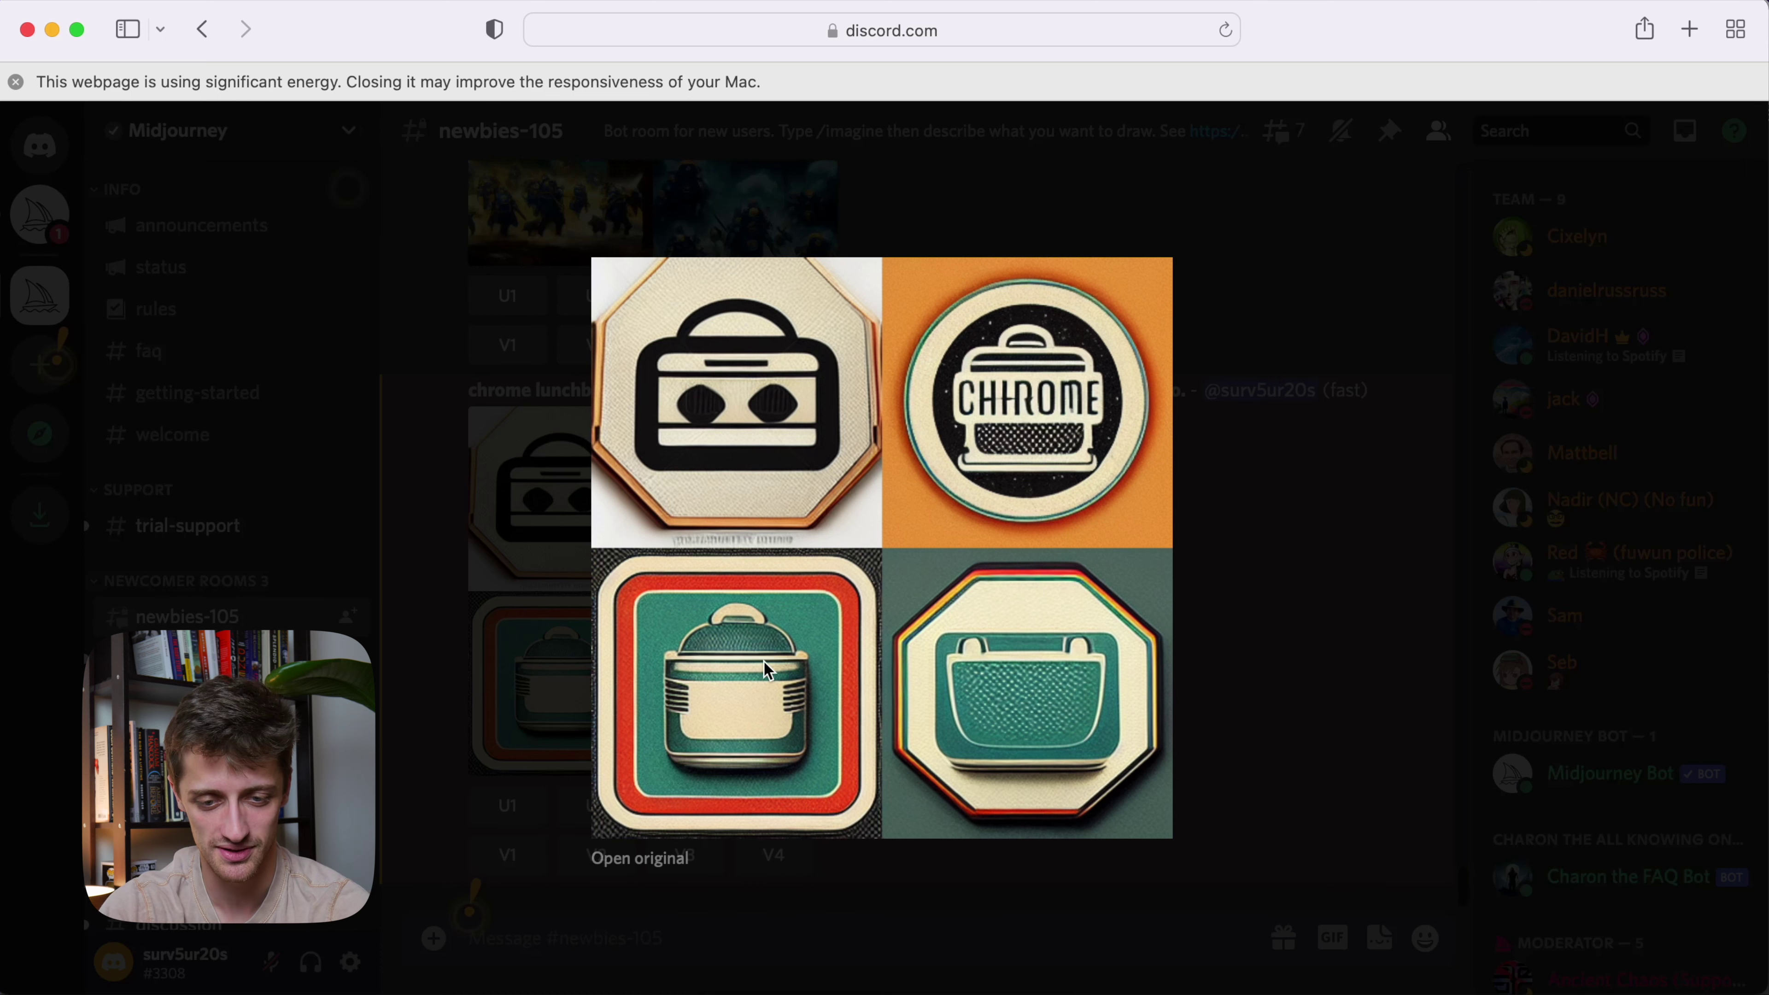
{"action": "left_click", "coordinate": [1204, 710]}
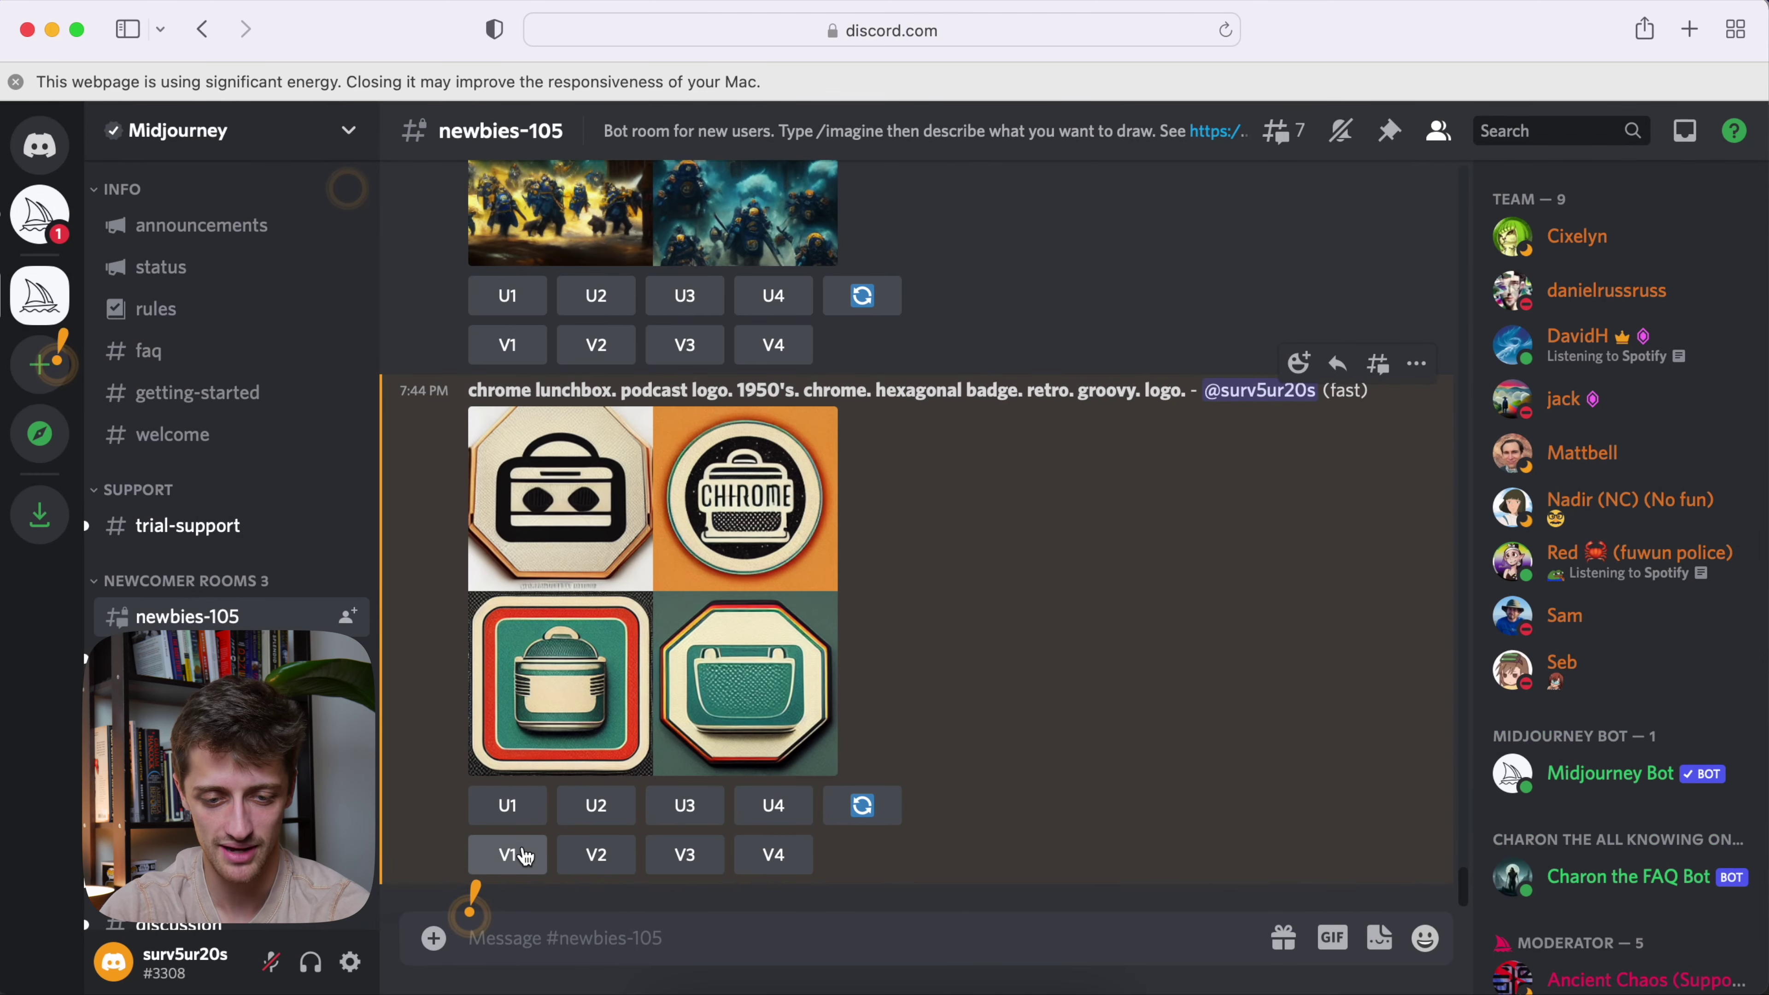
{"action": "left_click", "coordinate": [524, 856]}
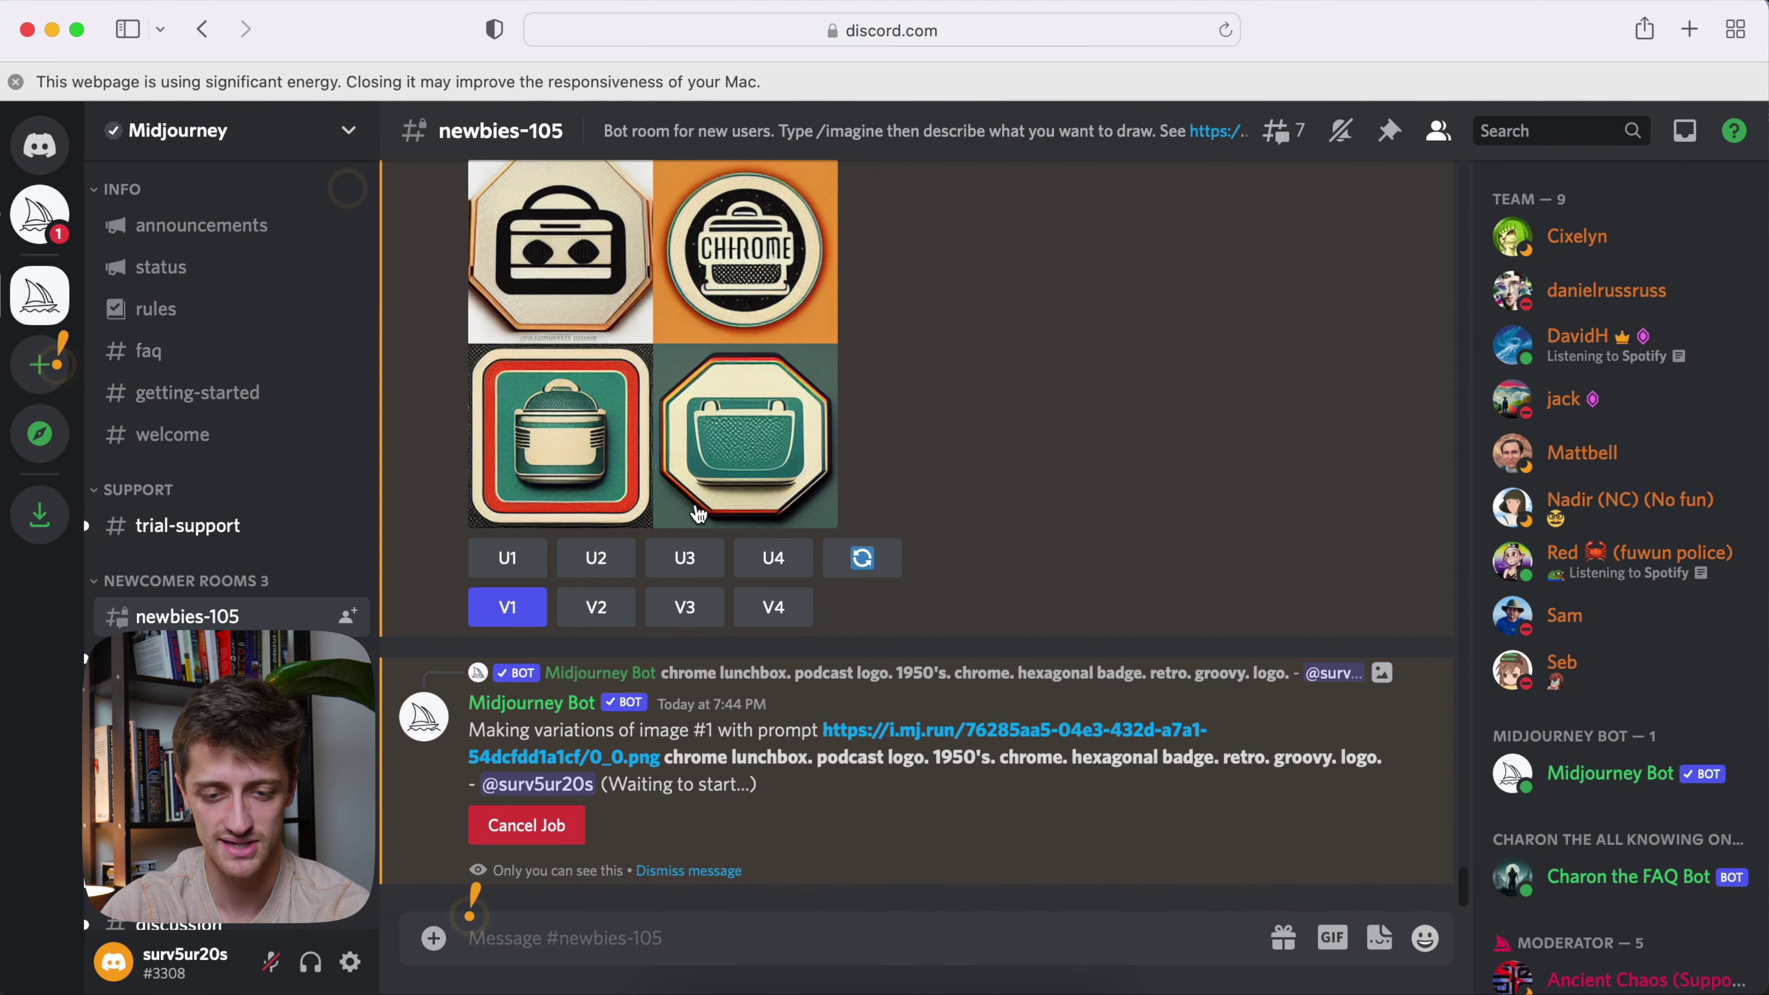
Submit the prompt 'chrome lunchbox. podcast logo. lunch. sandwich. 1950s. Chrome. Retro. Groovy. Logo'
{"action": "left_click", "coordinate": [626, 937]}
{"action": "type", "text": "/imagine"}
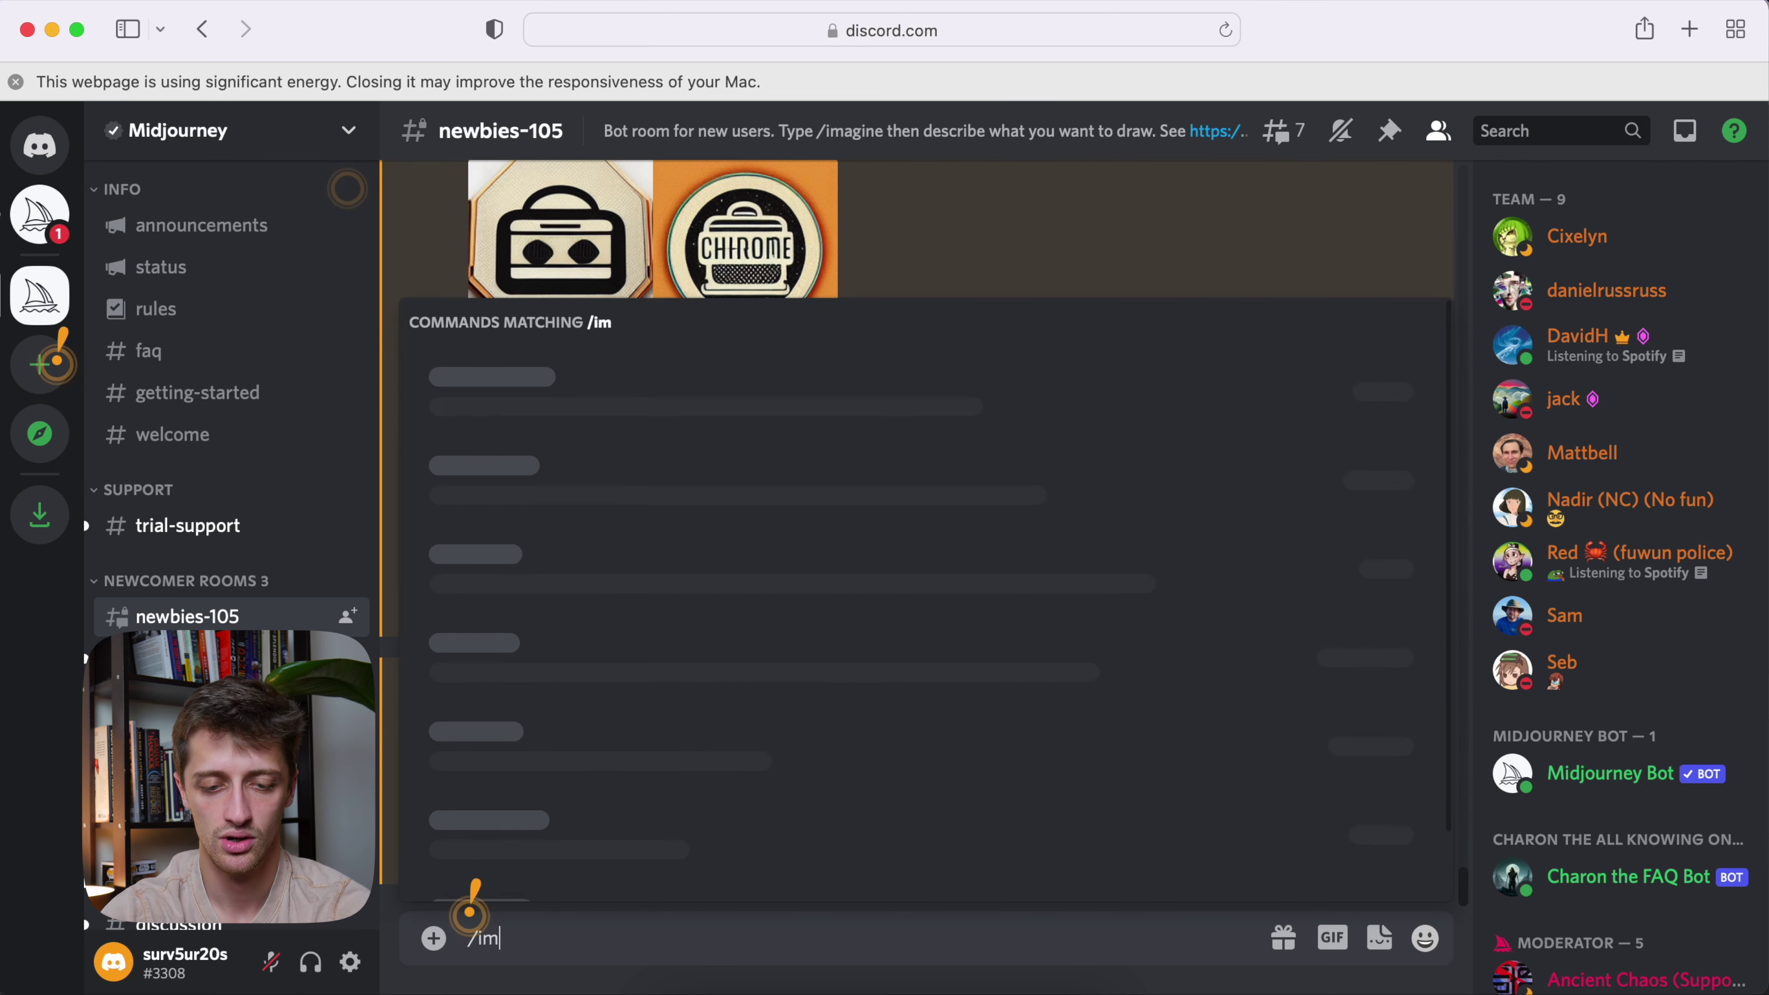
{"action": "left_click", "coordinate": [592, 866]}
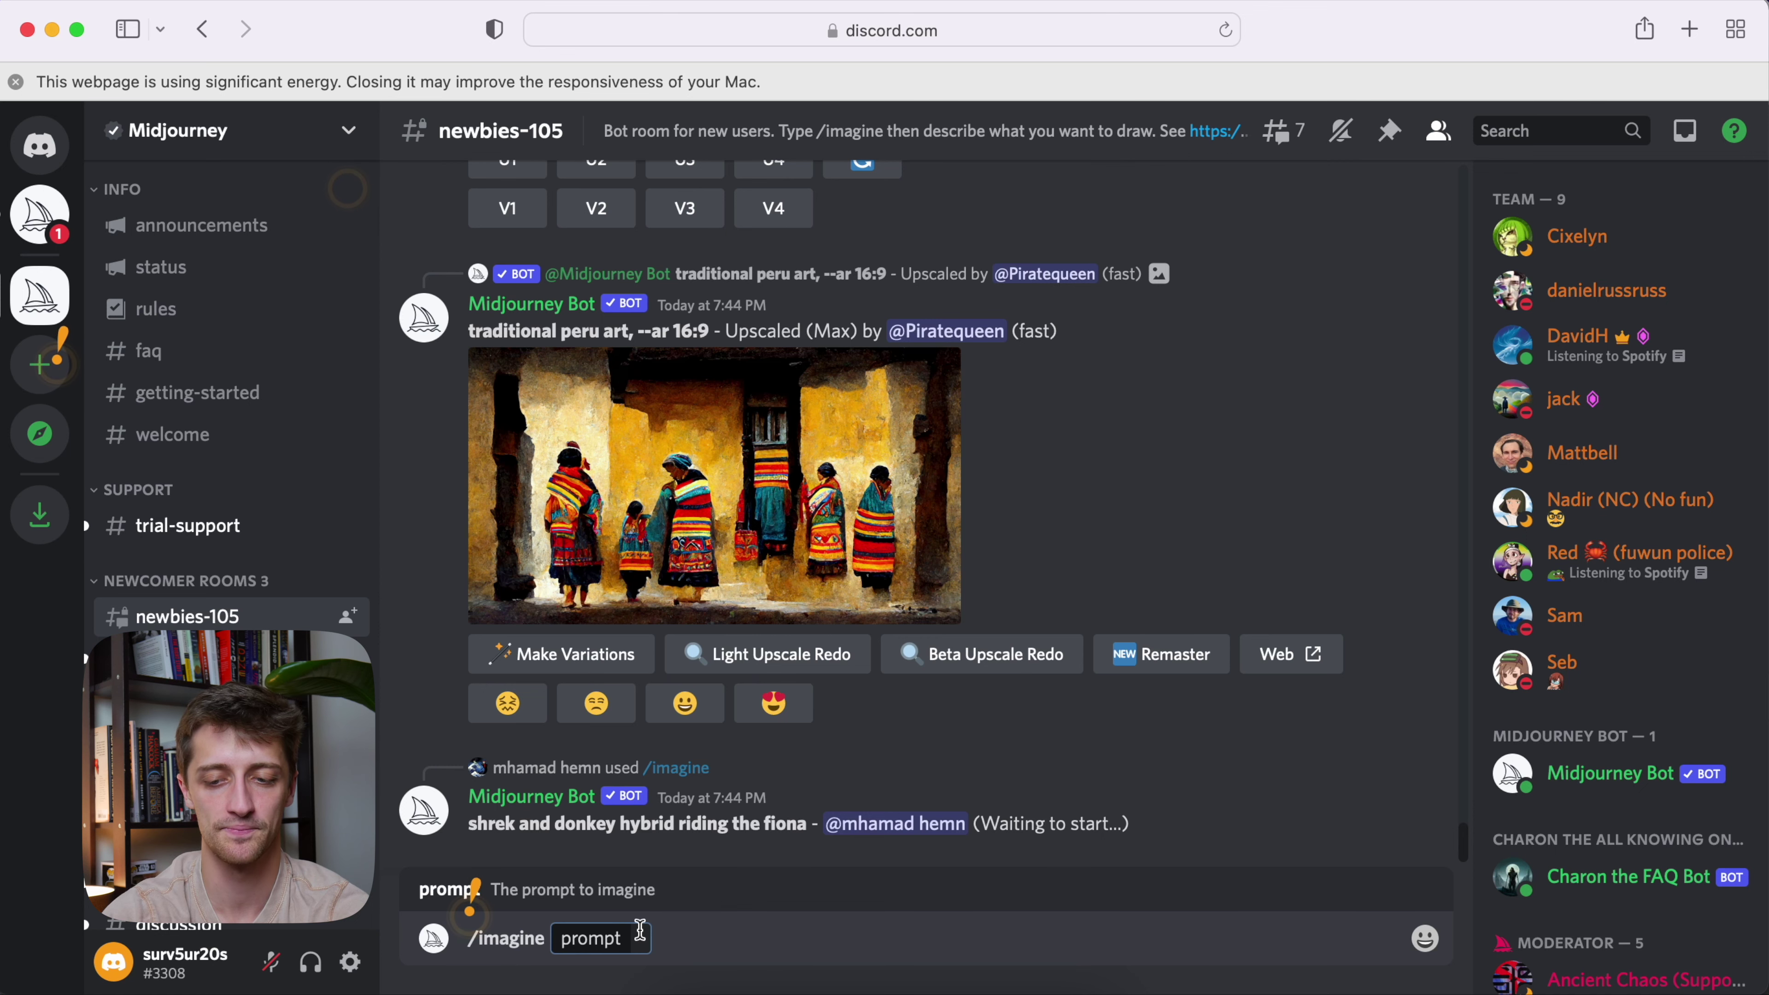
{"action": "type", "text": "chrome lunchbox. podcast l"}
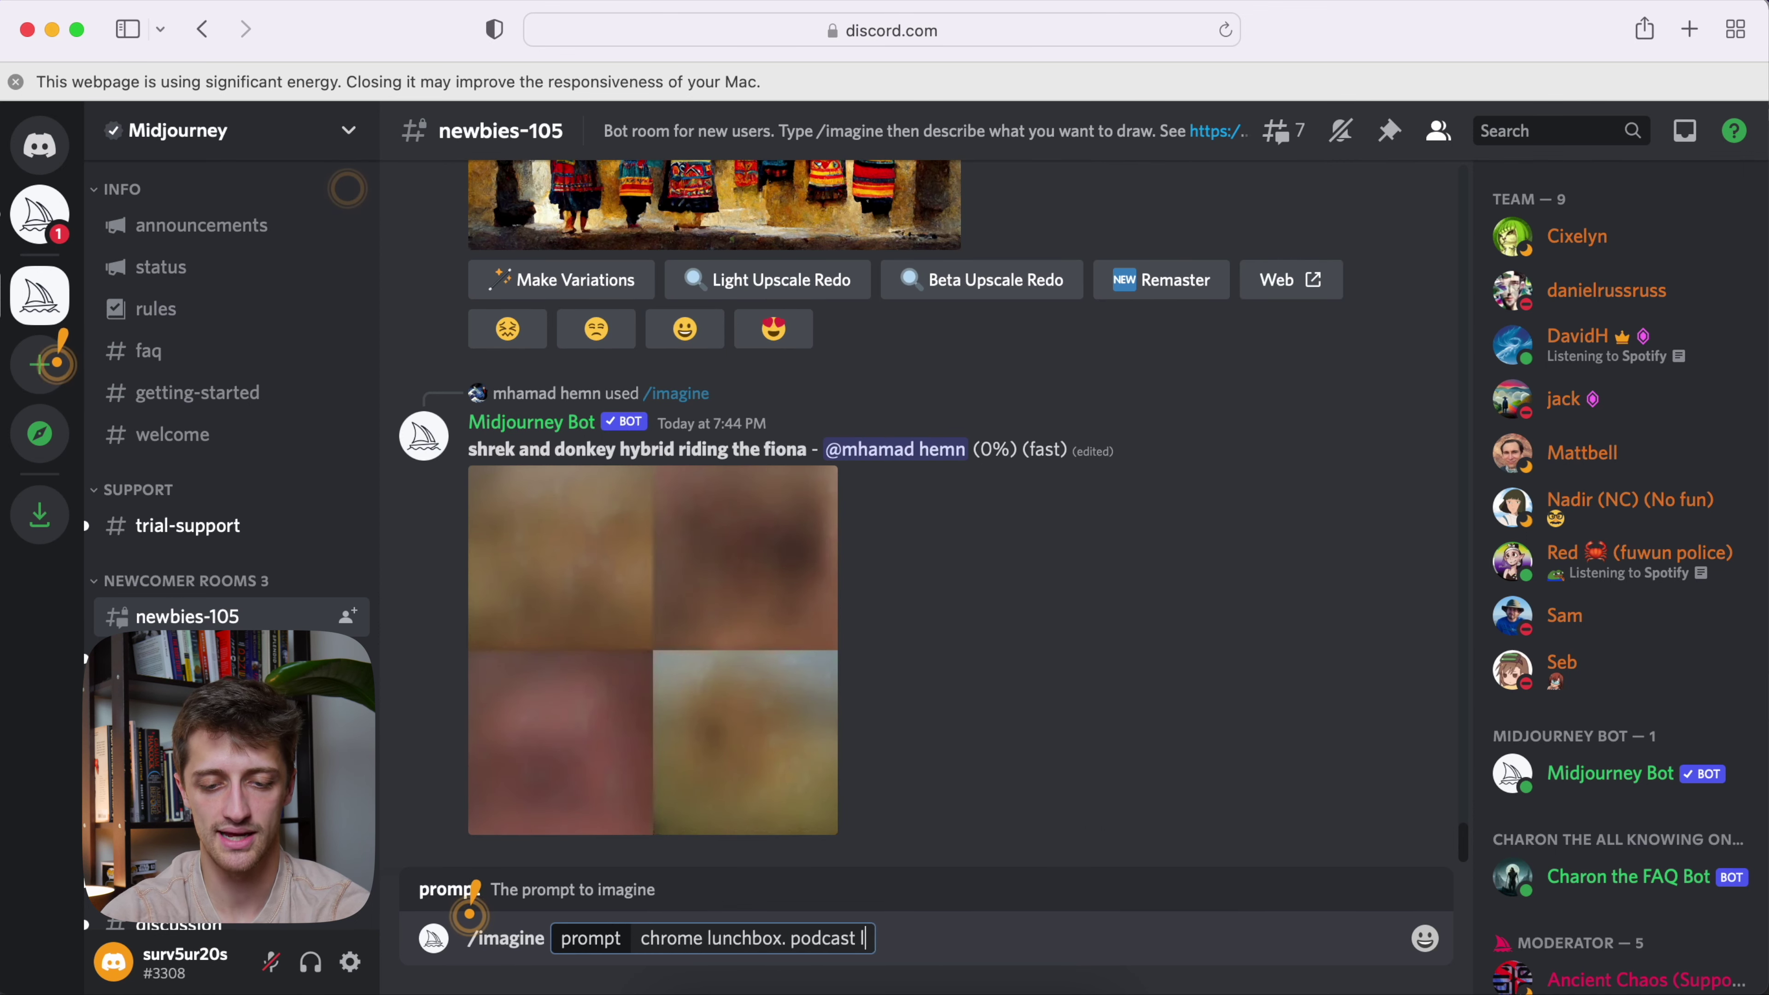
{"action": "type", "text": "ogo. lunch. sand"}
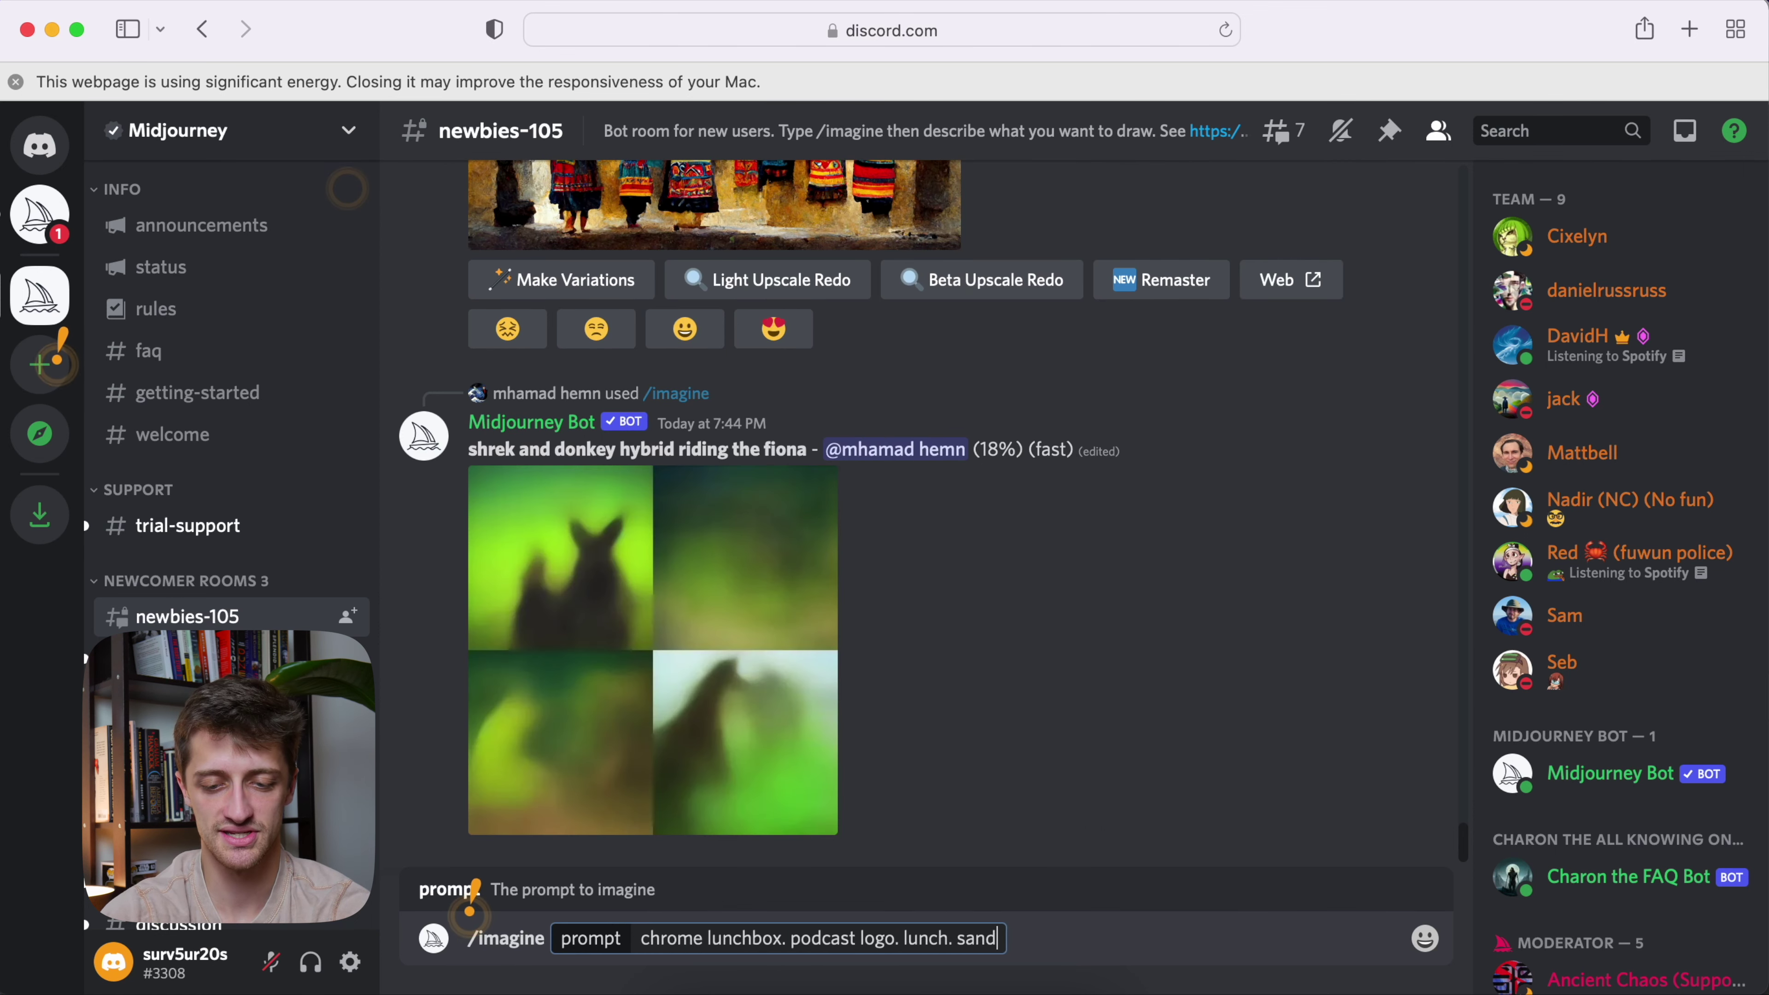
{"action": "type", "text": "wich. 1950s. Chrome. Retro. Groovy. Lobo"}
{"action": "key", "text": "BackSpace"}
{"action": "type", "text": "go"}
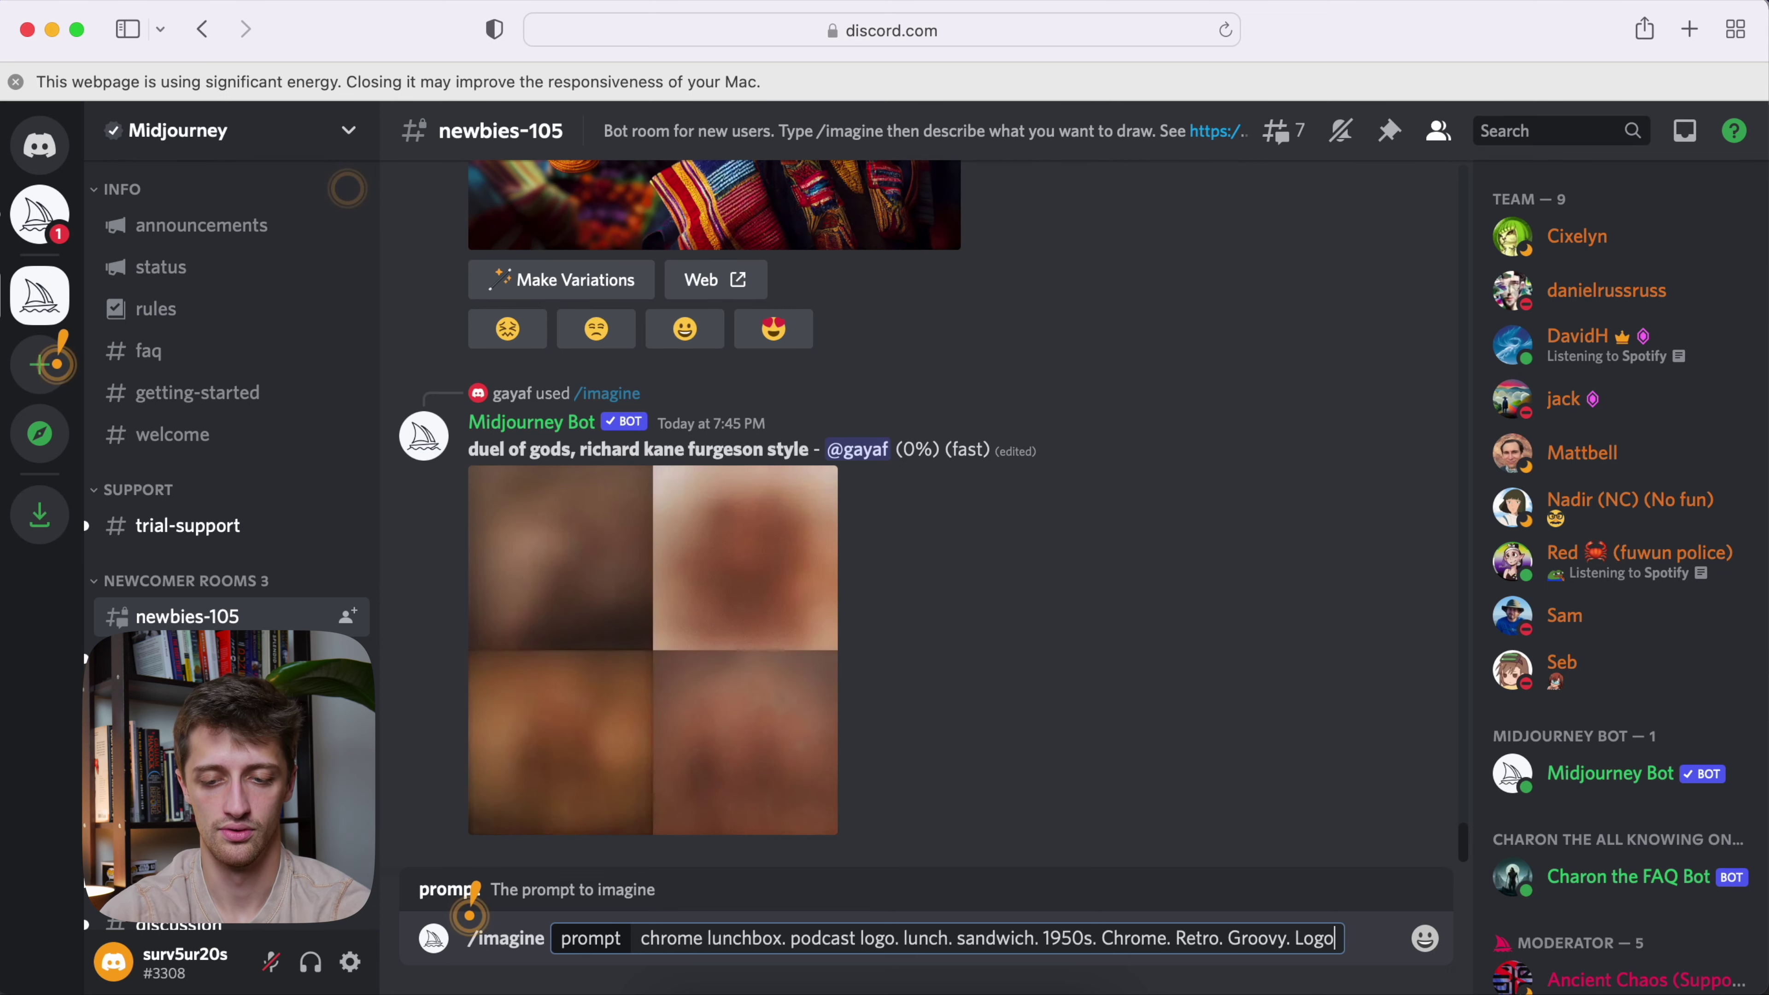
{"action": "key", "text": "Return"}
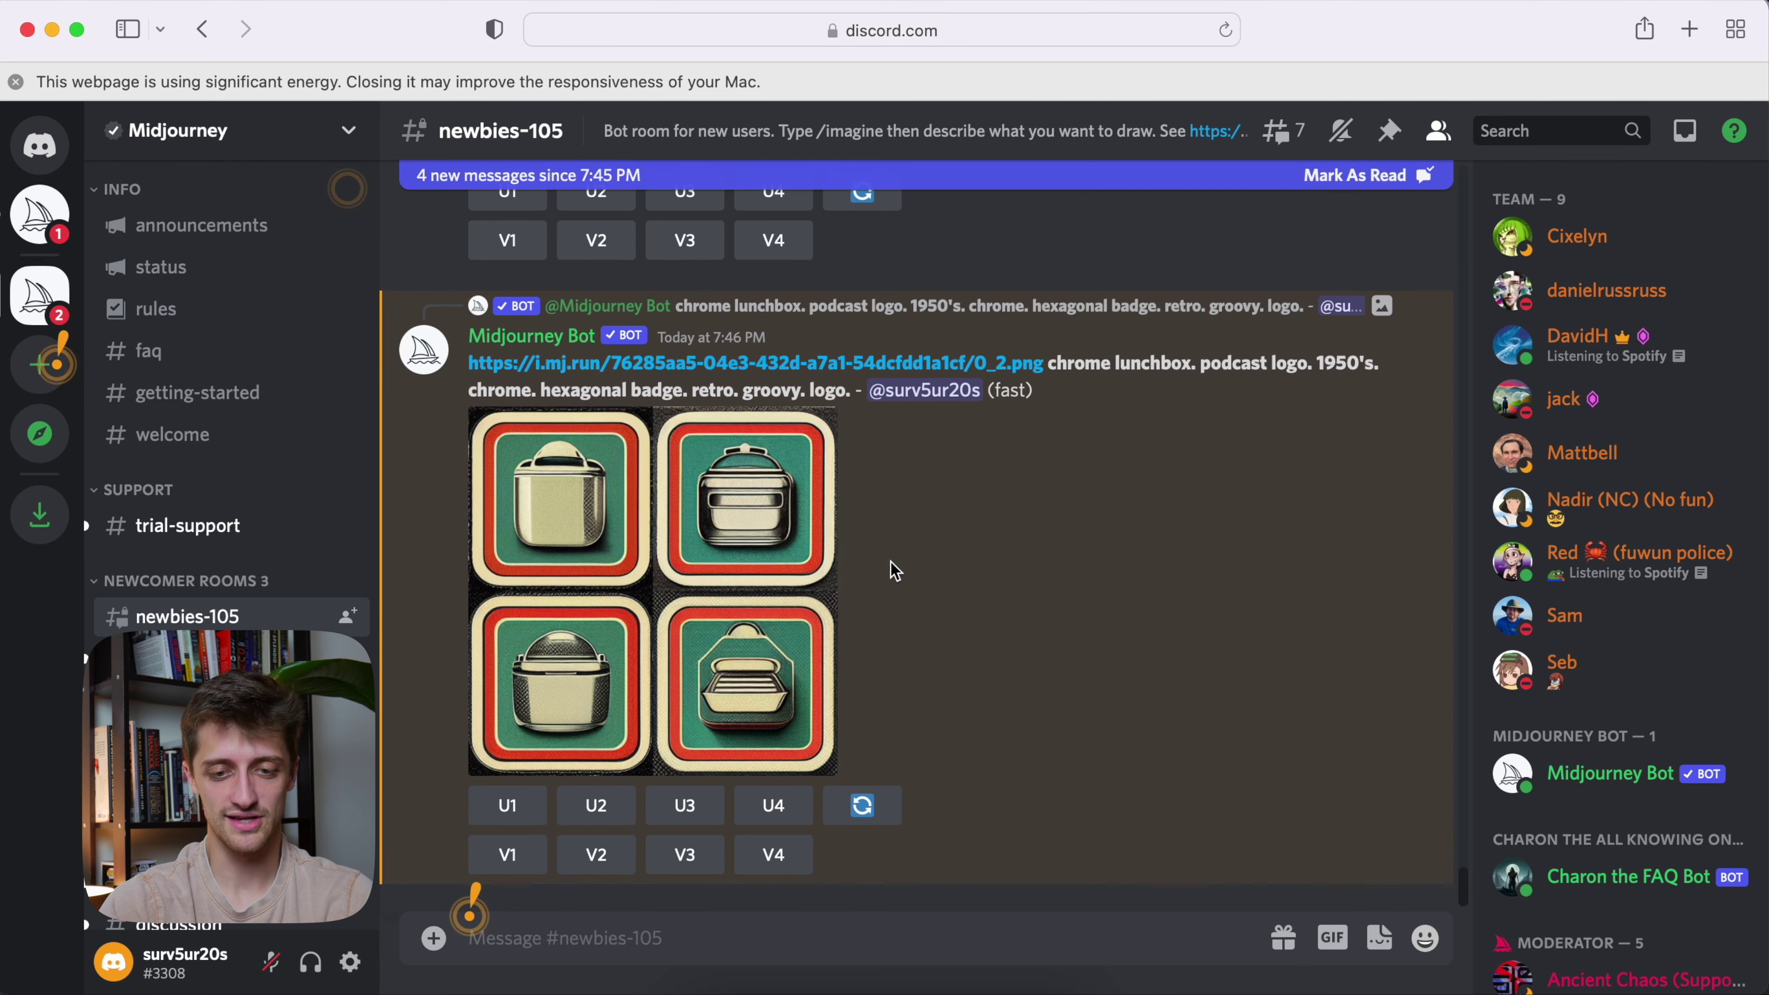
Inspect the teal lunchbox variation grid, then upscale the second variation with U2
{"action": "left_click", "coordinate": [732, 592]}
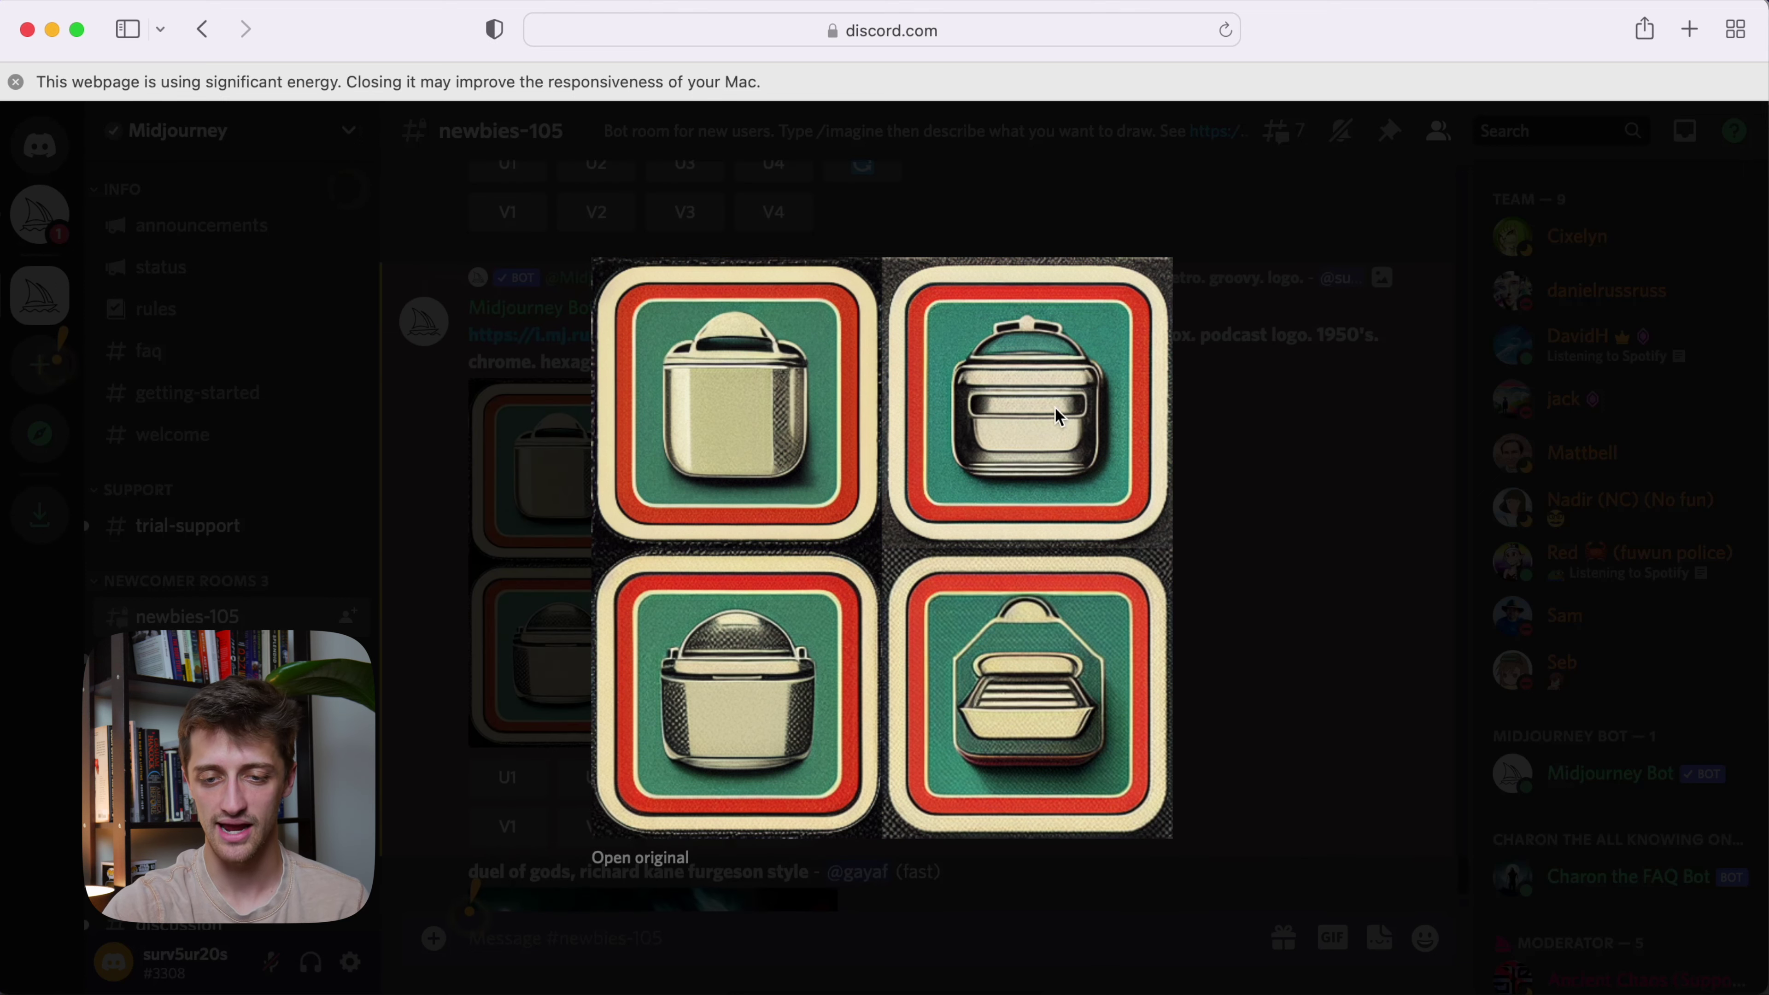
{"action": "left_click", "coordinate": [1231, 503]}
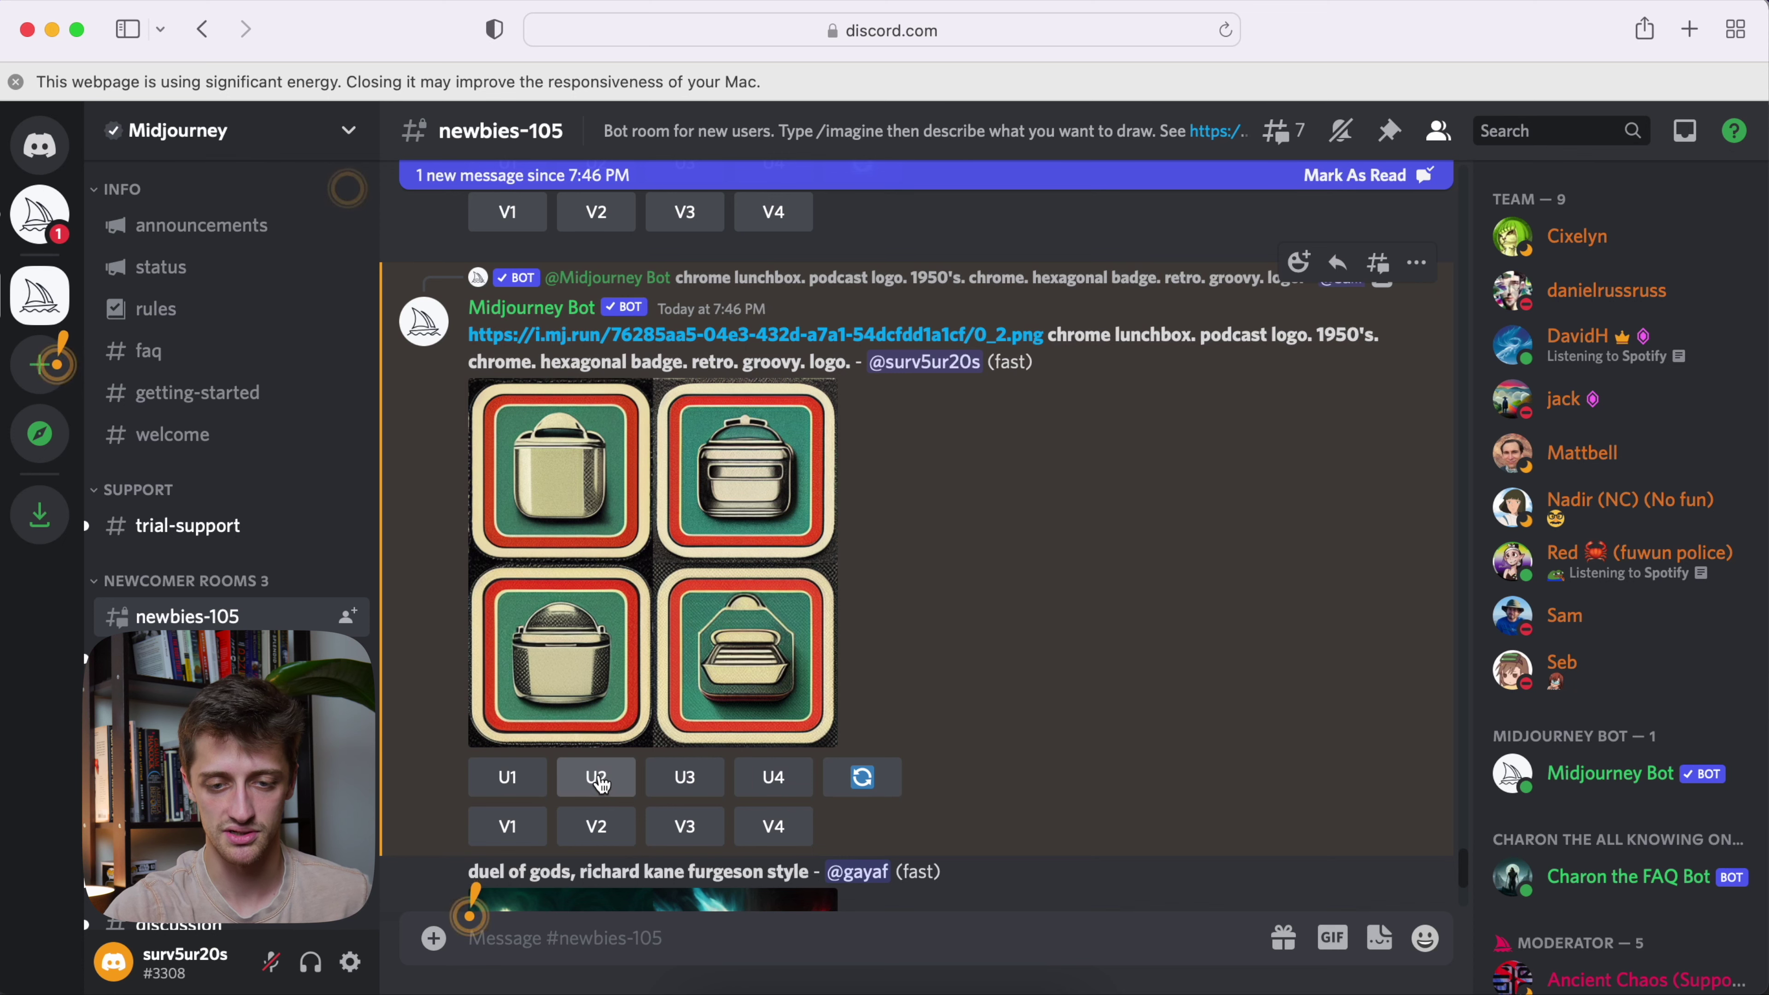
{"action": "left_click", "coordinate": [597, 779]}
{"action": "scroll", "coordinate": [925, 600], "scroll_direction": "down", "scroll_amount": 10}
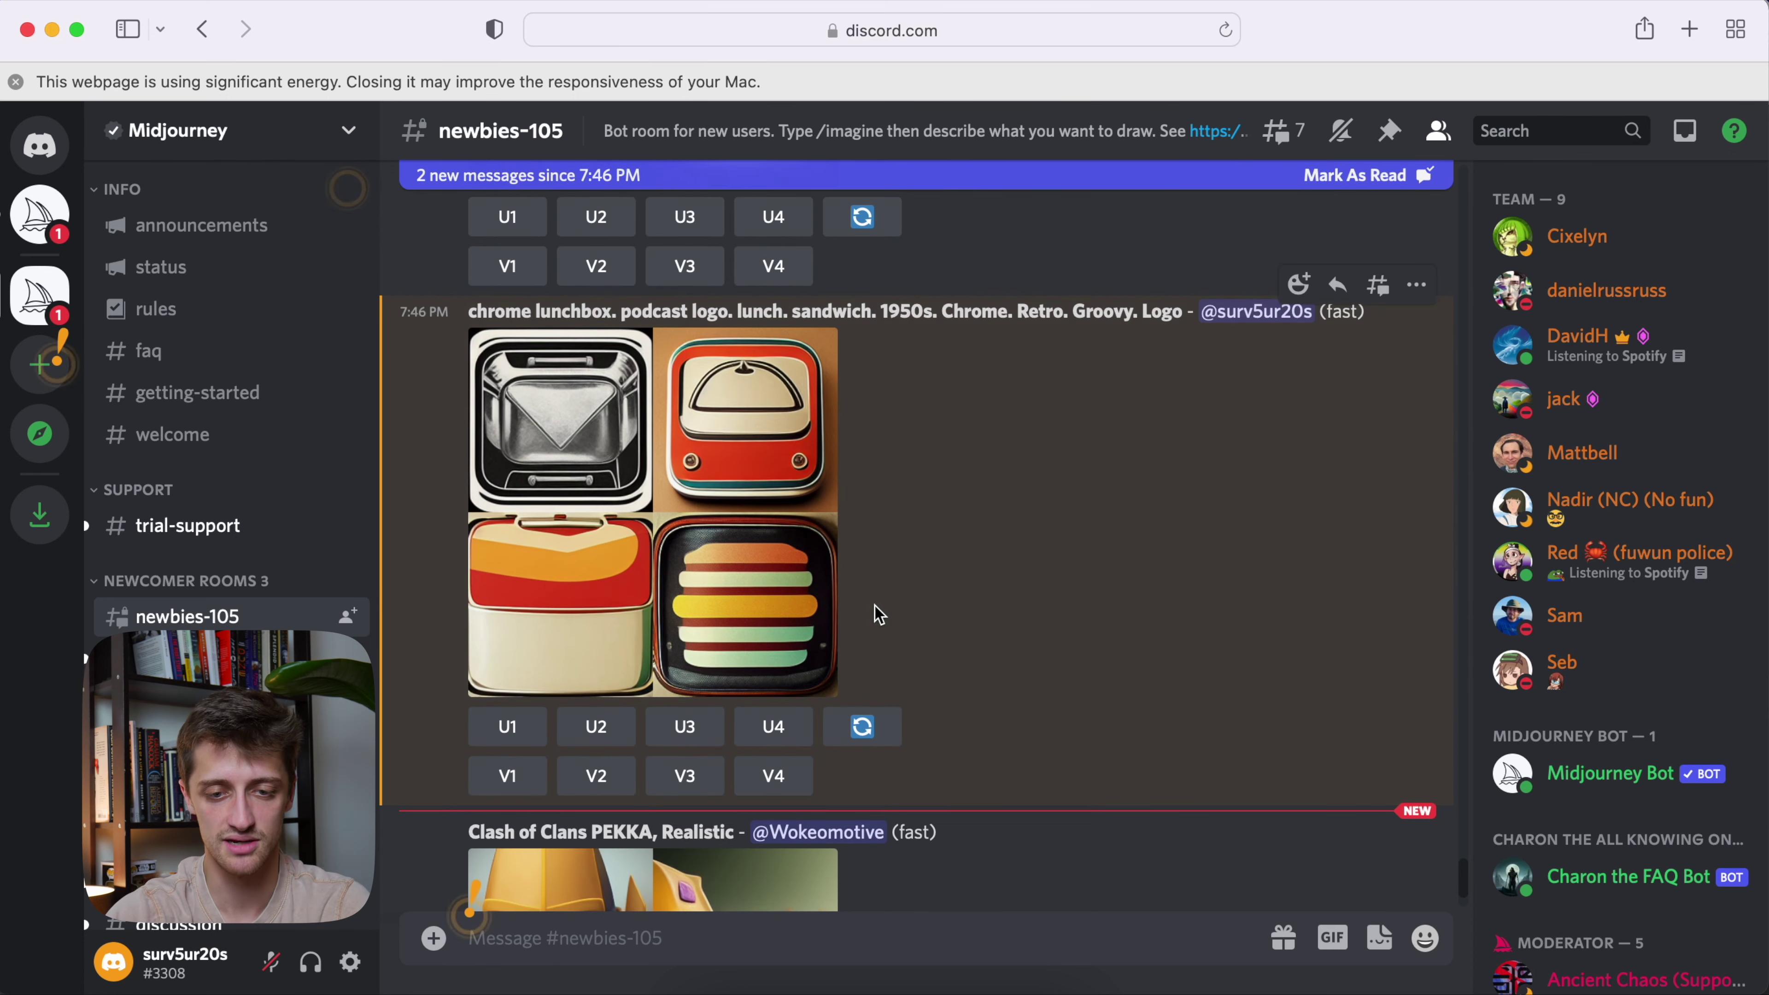
Preview the new sandwich-prompt lunchbox grid and scroll down to the upscaled lunchbox badge
{"action": "left_click", "coordinate": [765, 474]}
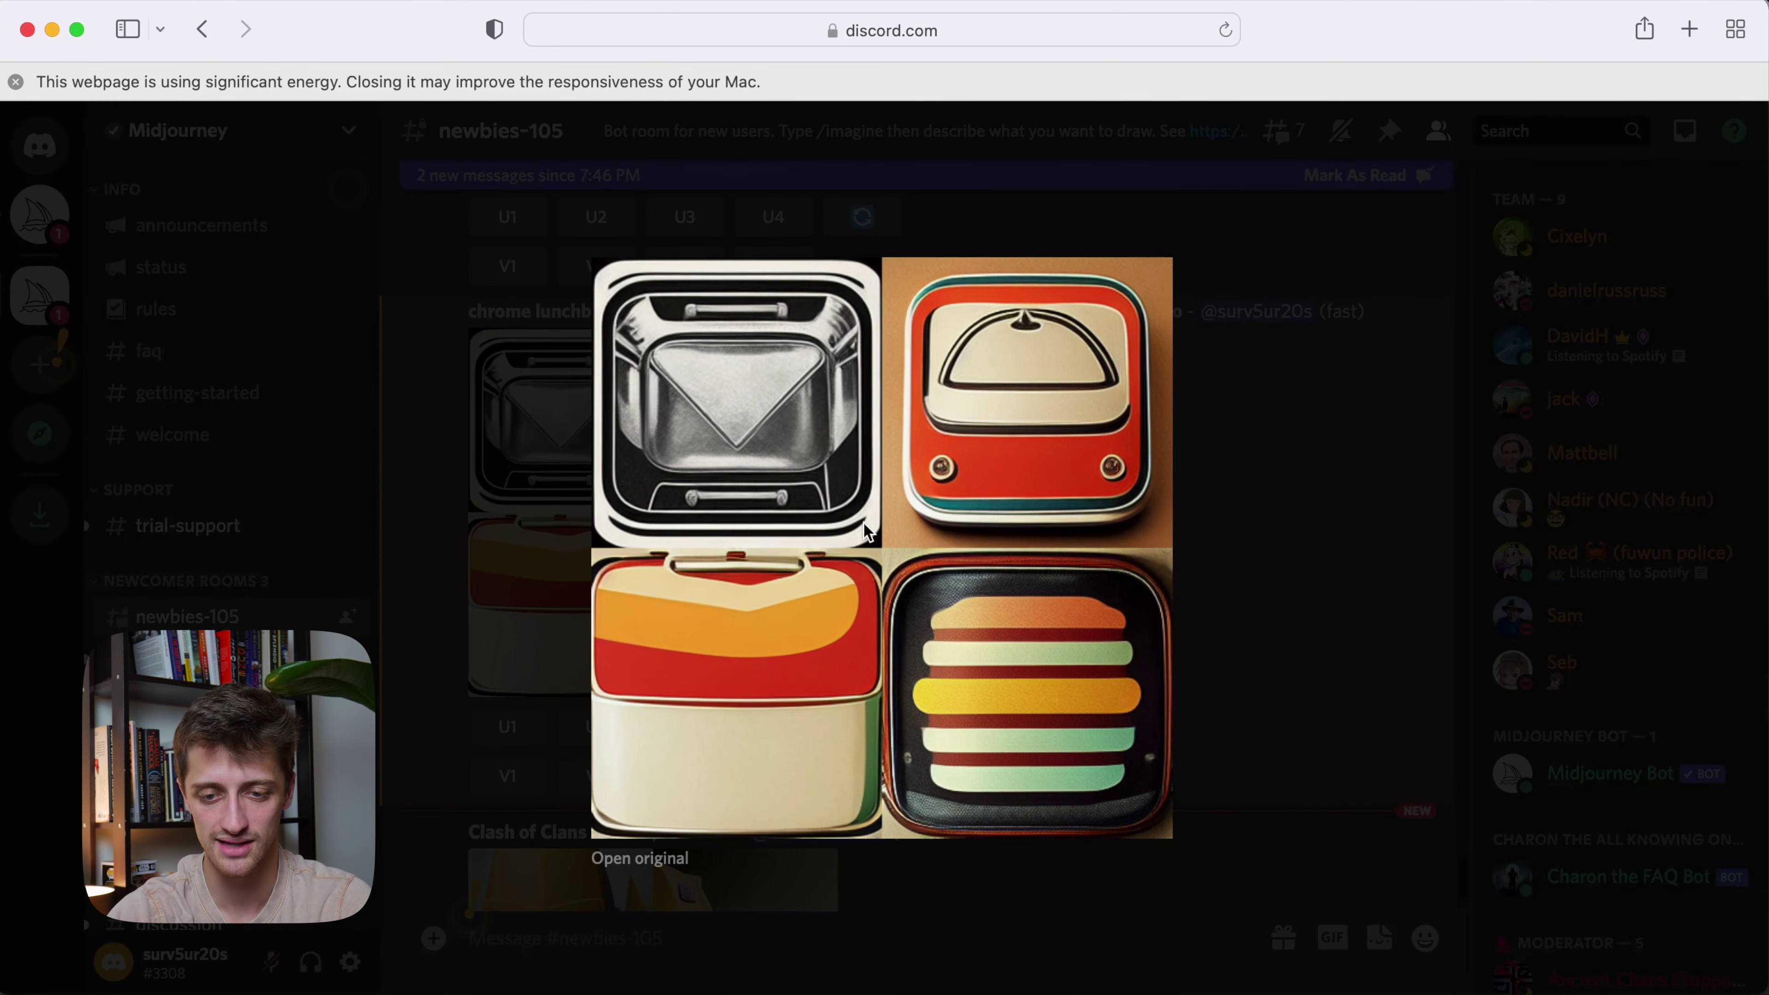
{"action": "left_click", "coordinate": [1261, 573]}
{"action": "scroll", "coordinate": [948, 526], "scroll_direction": "up", "scroll_amount": 15}
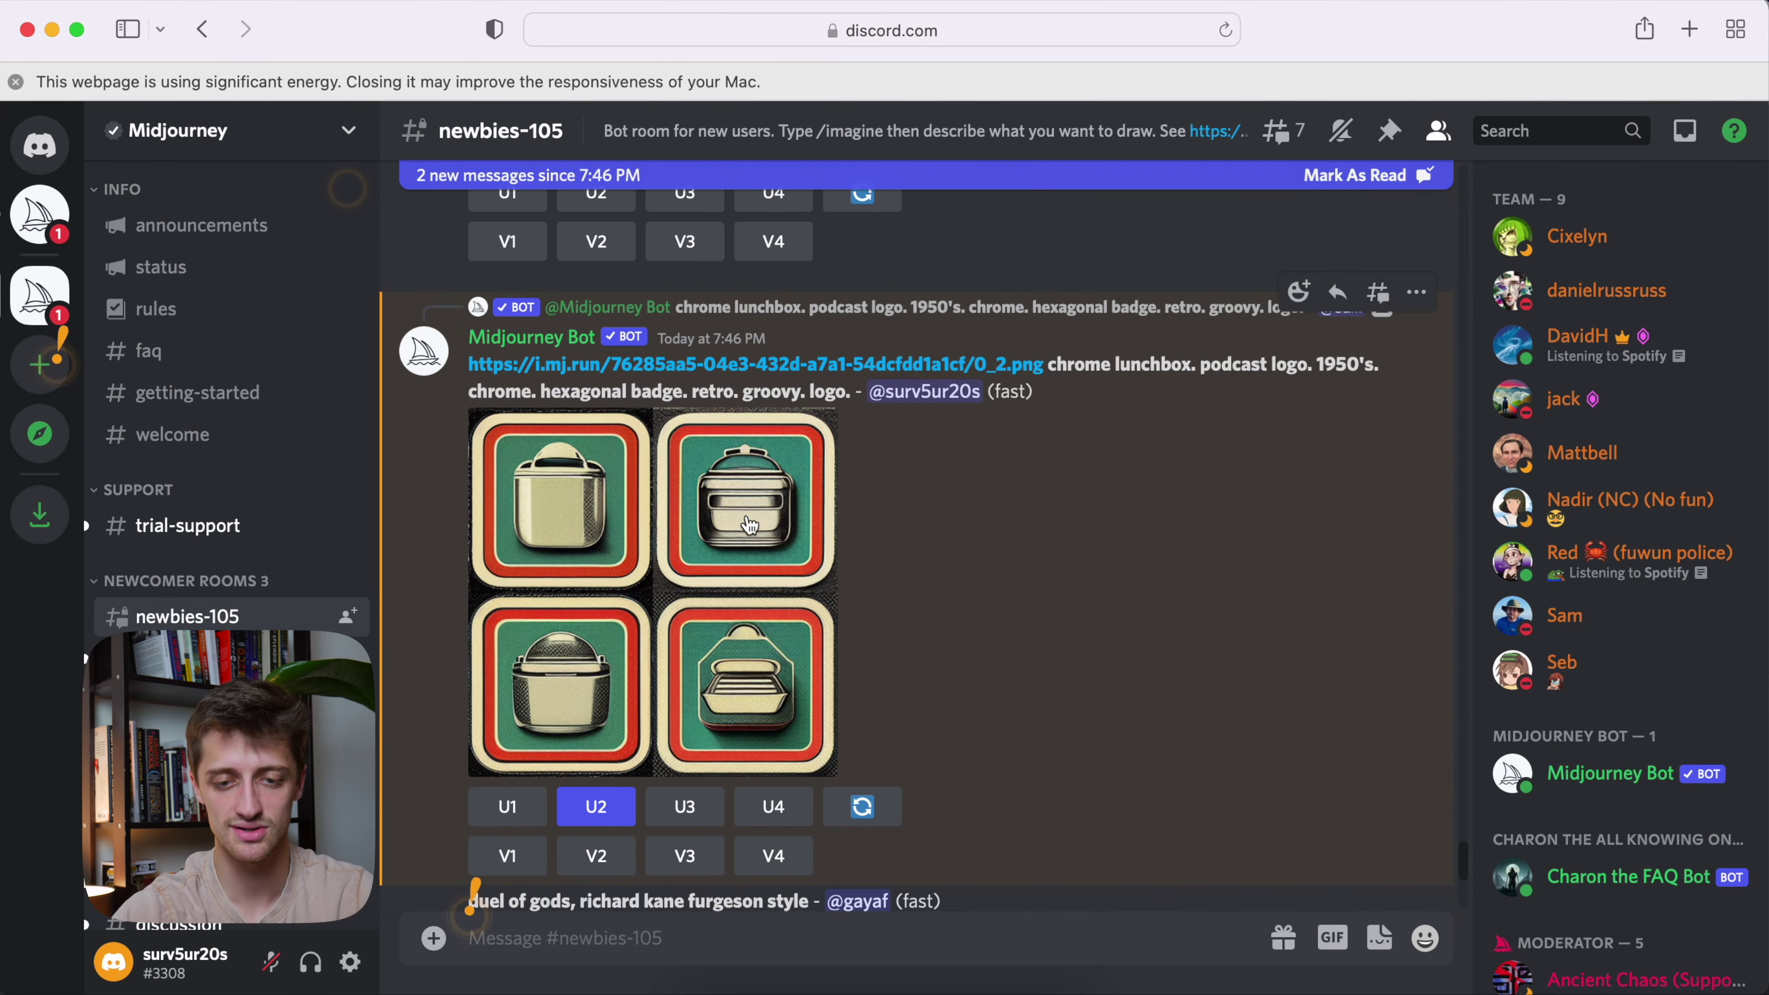
{"action": "scroll", "coordinate": [846, 535], "scroll_direction": "down", "scroll_amount": 6}
{"action": "scroll", "coordinate": [846, 536], "scroll_direction": "down", "scroll_amount": 20}
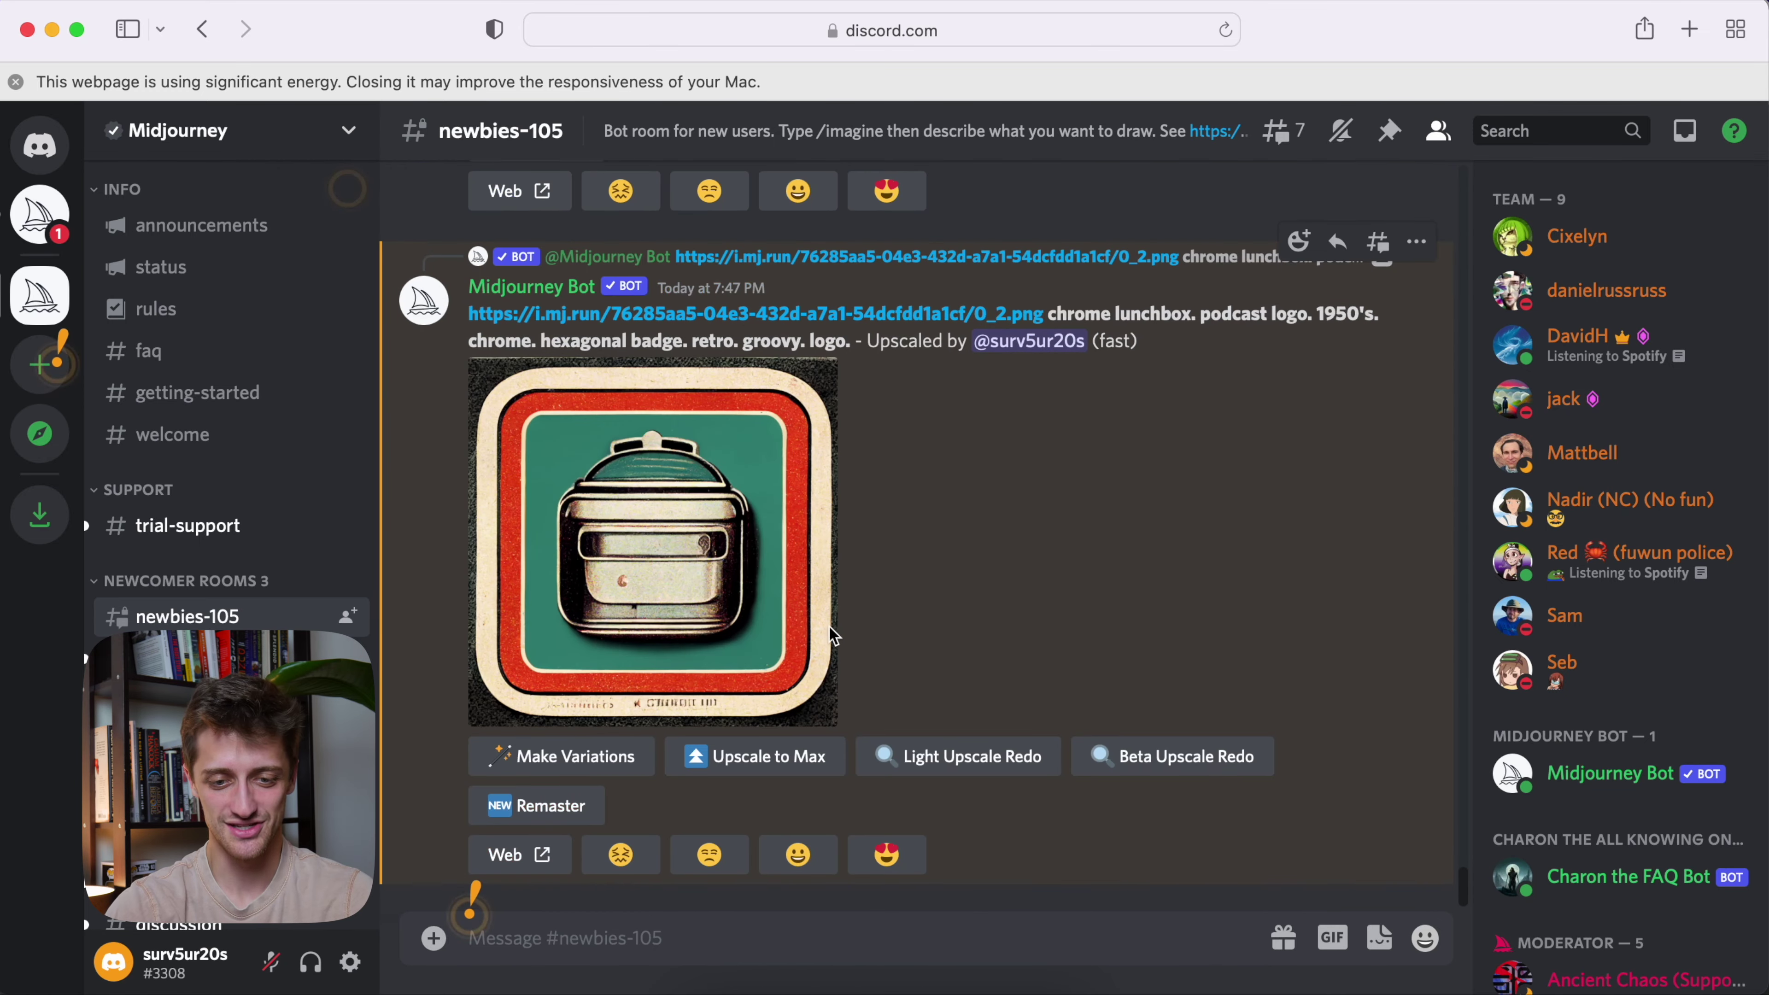
Open the upscaled teal-and-red chrome lunchbox badge in the enlarged preview and zoom to inspect it
{"action": "left_click", "coordinate": [667, 559]}
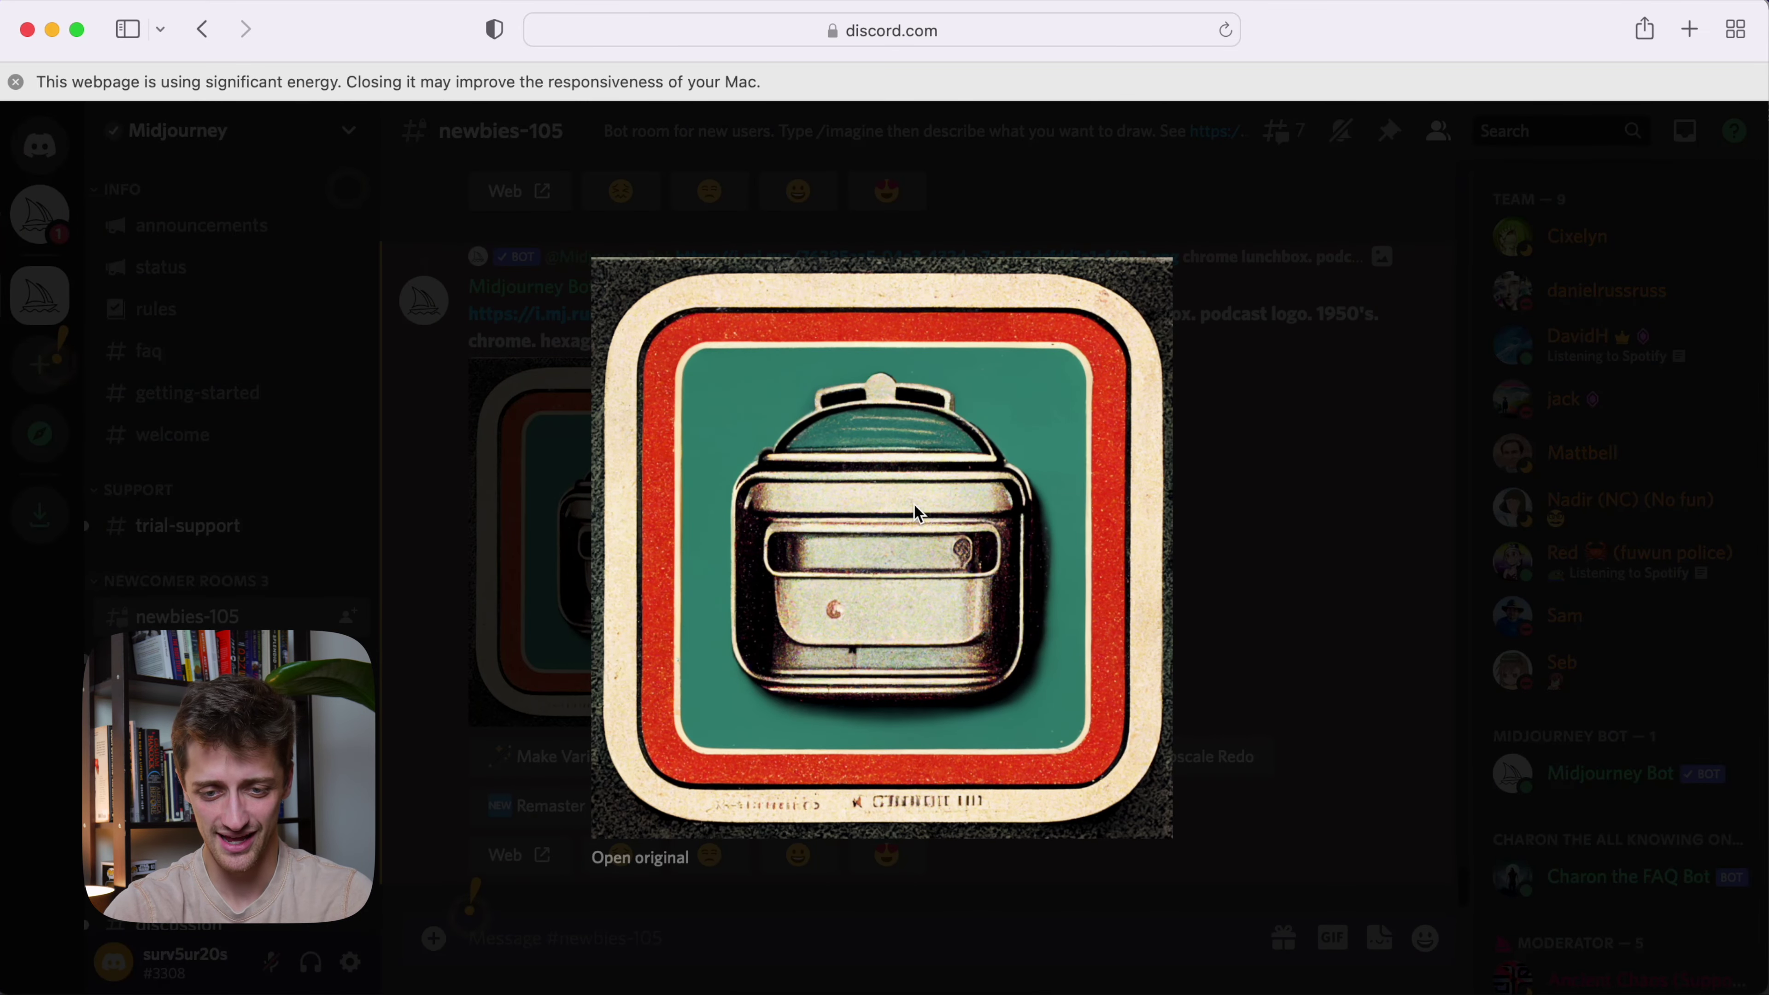
{"action": "scroll", "coordinate": [914, 505], "scroll_direction": "up", "scroll_amount": 5}
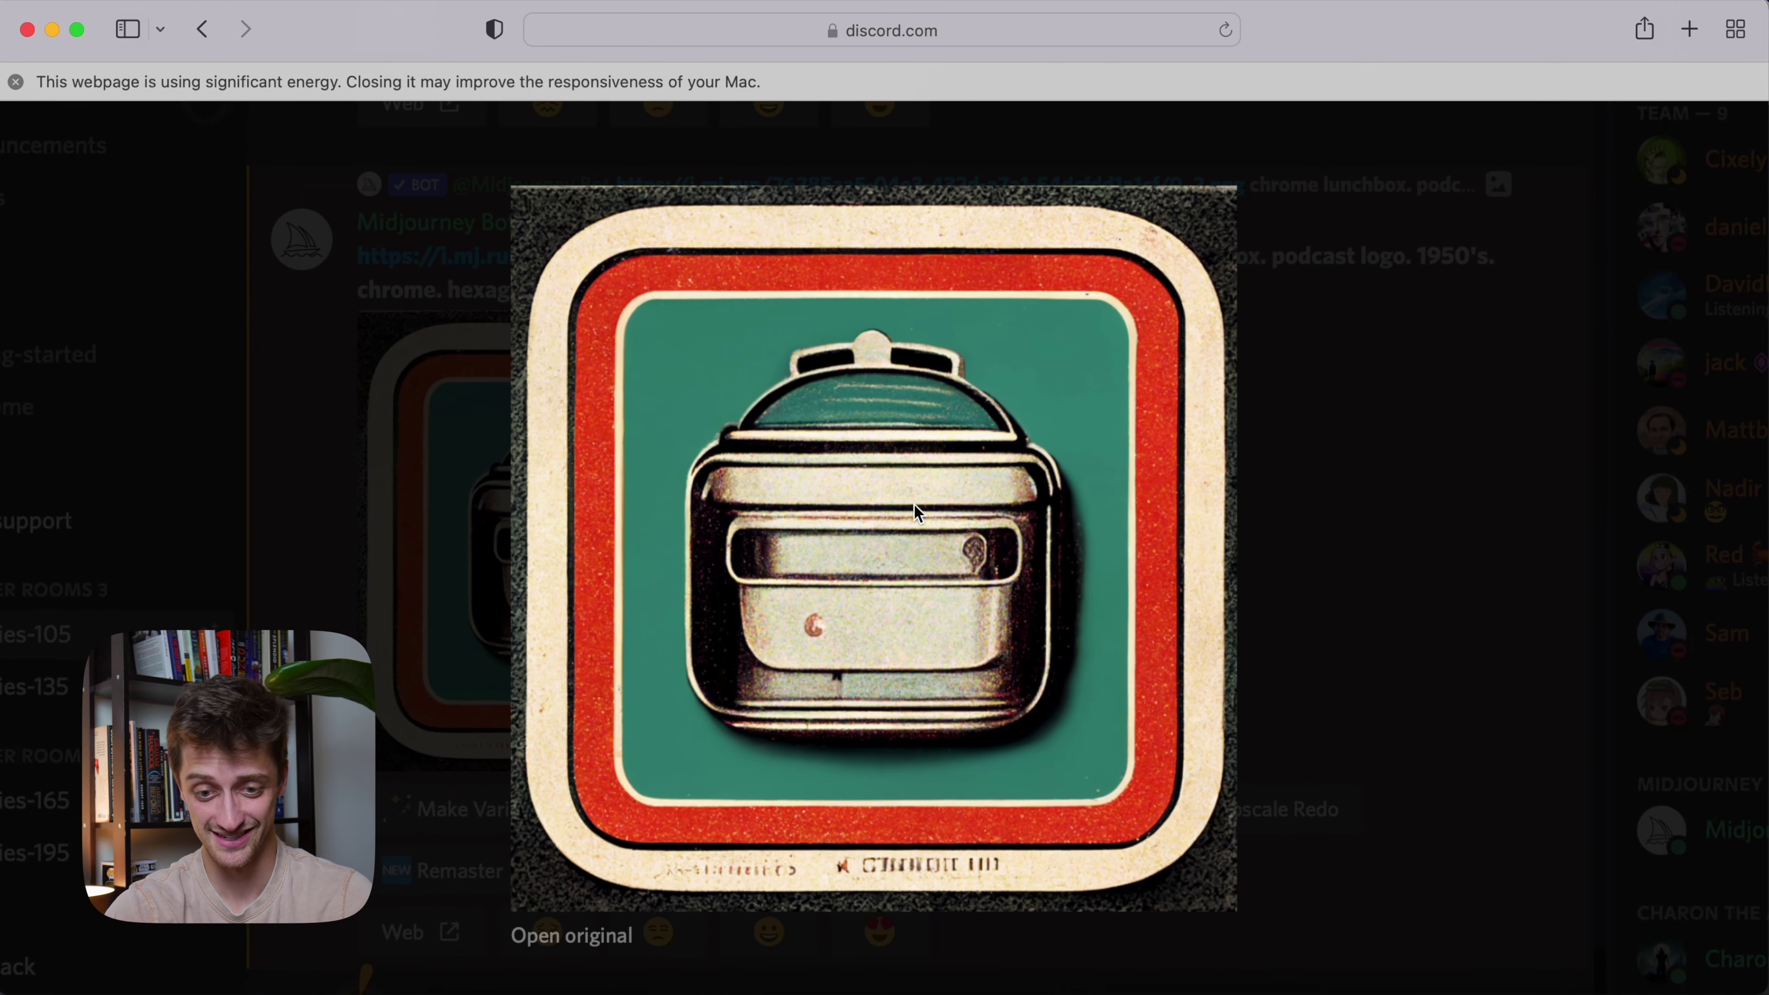
{"action": "scroll", "coordinate": [913, 504], "scroll_direction": "down", "scroll_amount": 2}
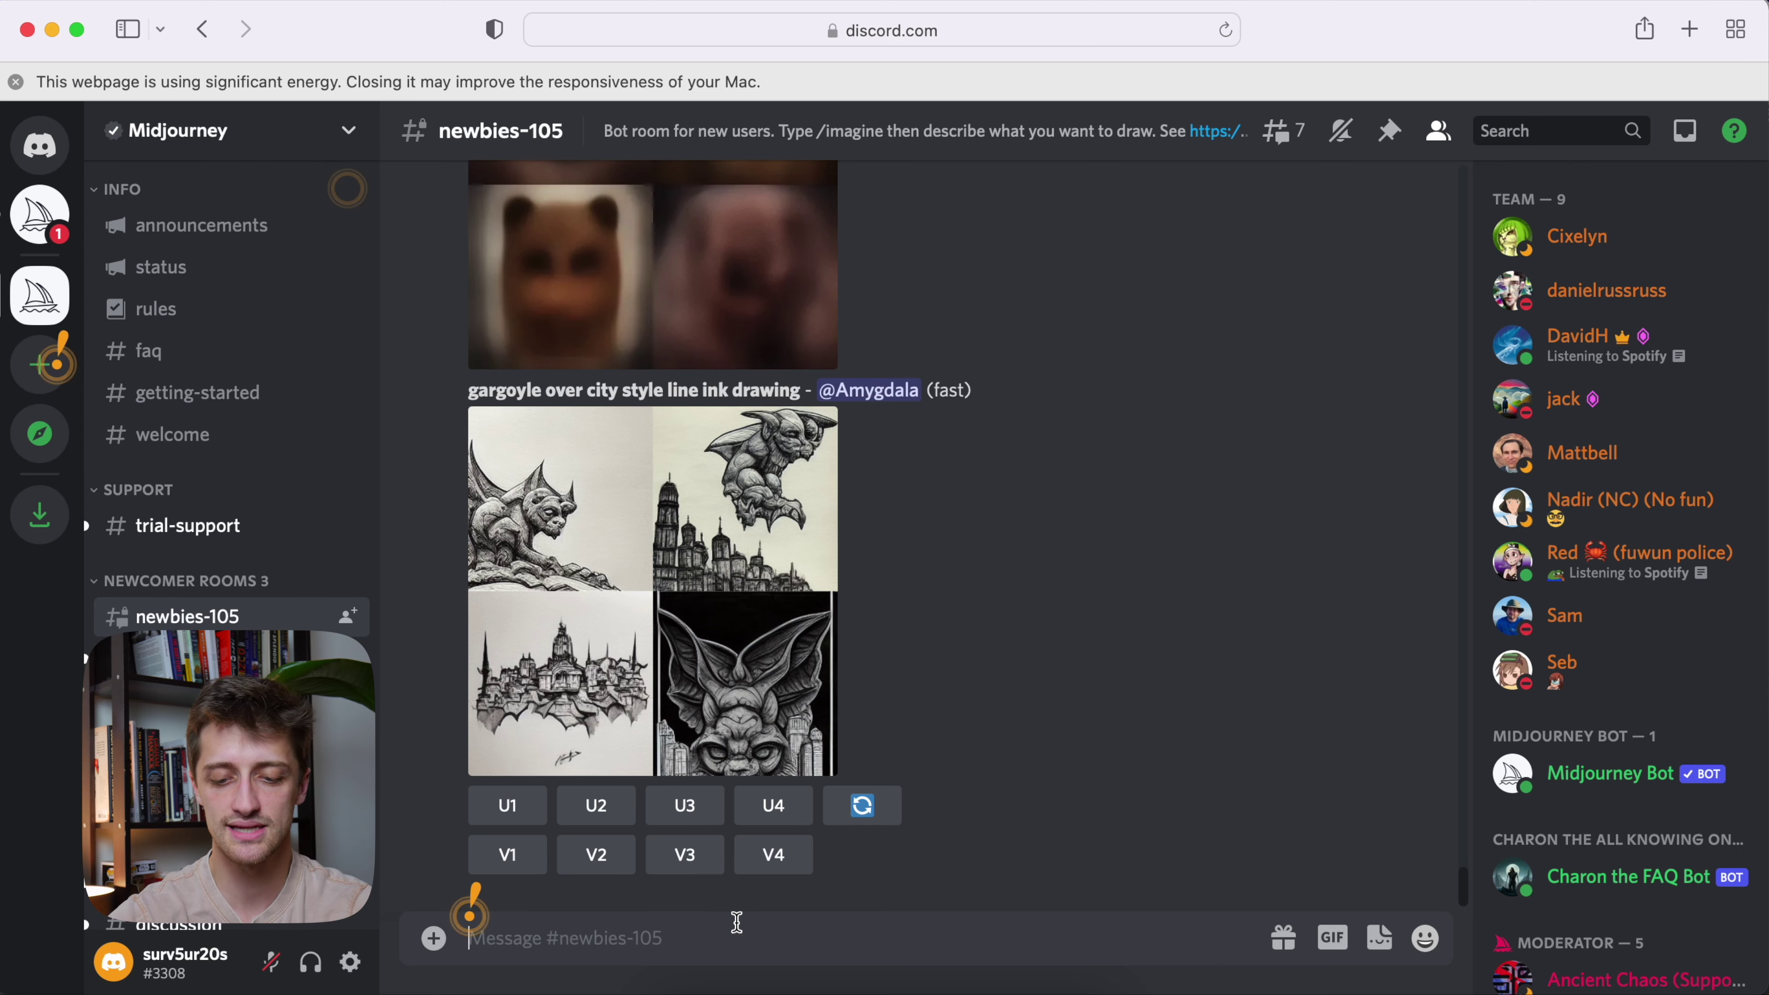
Submit /imagine 'avocado business logo. juicy. fresh. bright. colorful. vivid. realitstic. logo.'
{"action": "type", "text": "/imagine"}
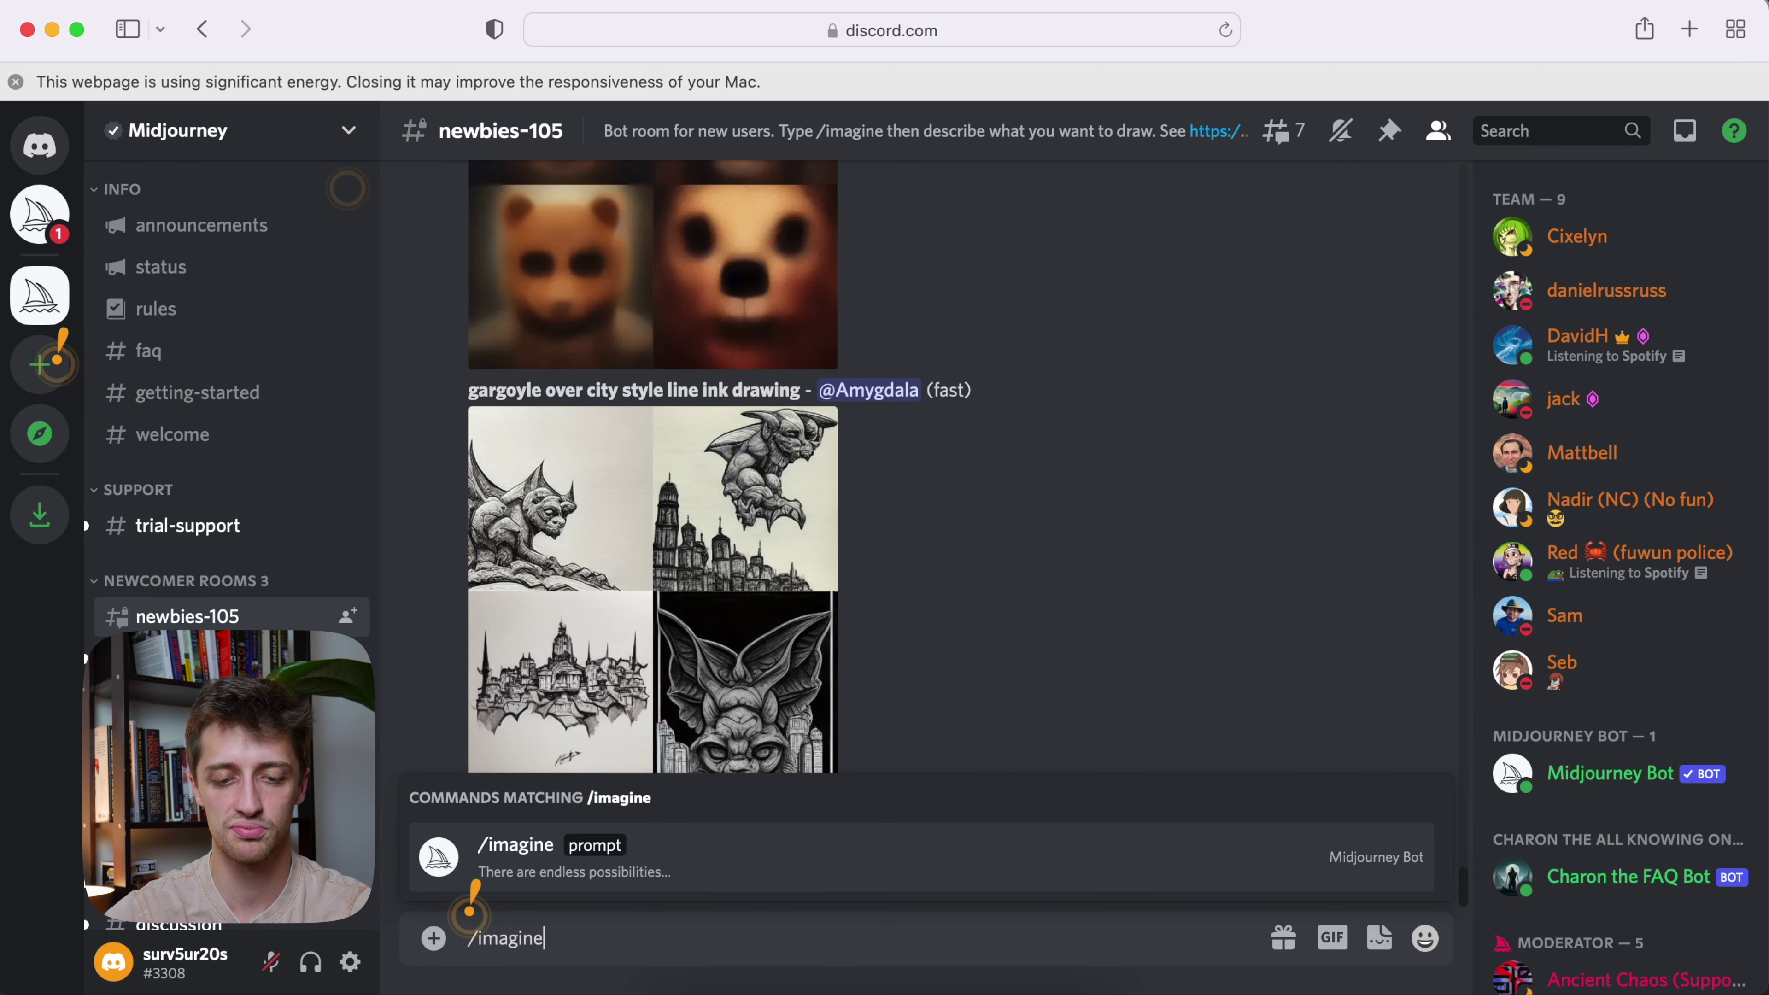
{"action": "left_click", "coordinate": [718, 873]}
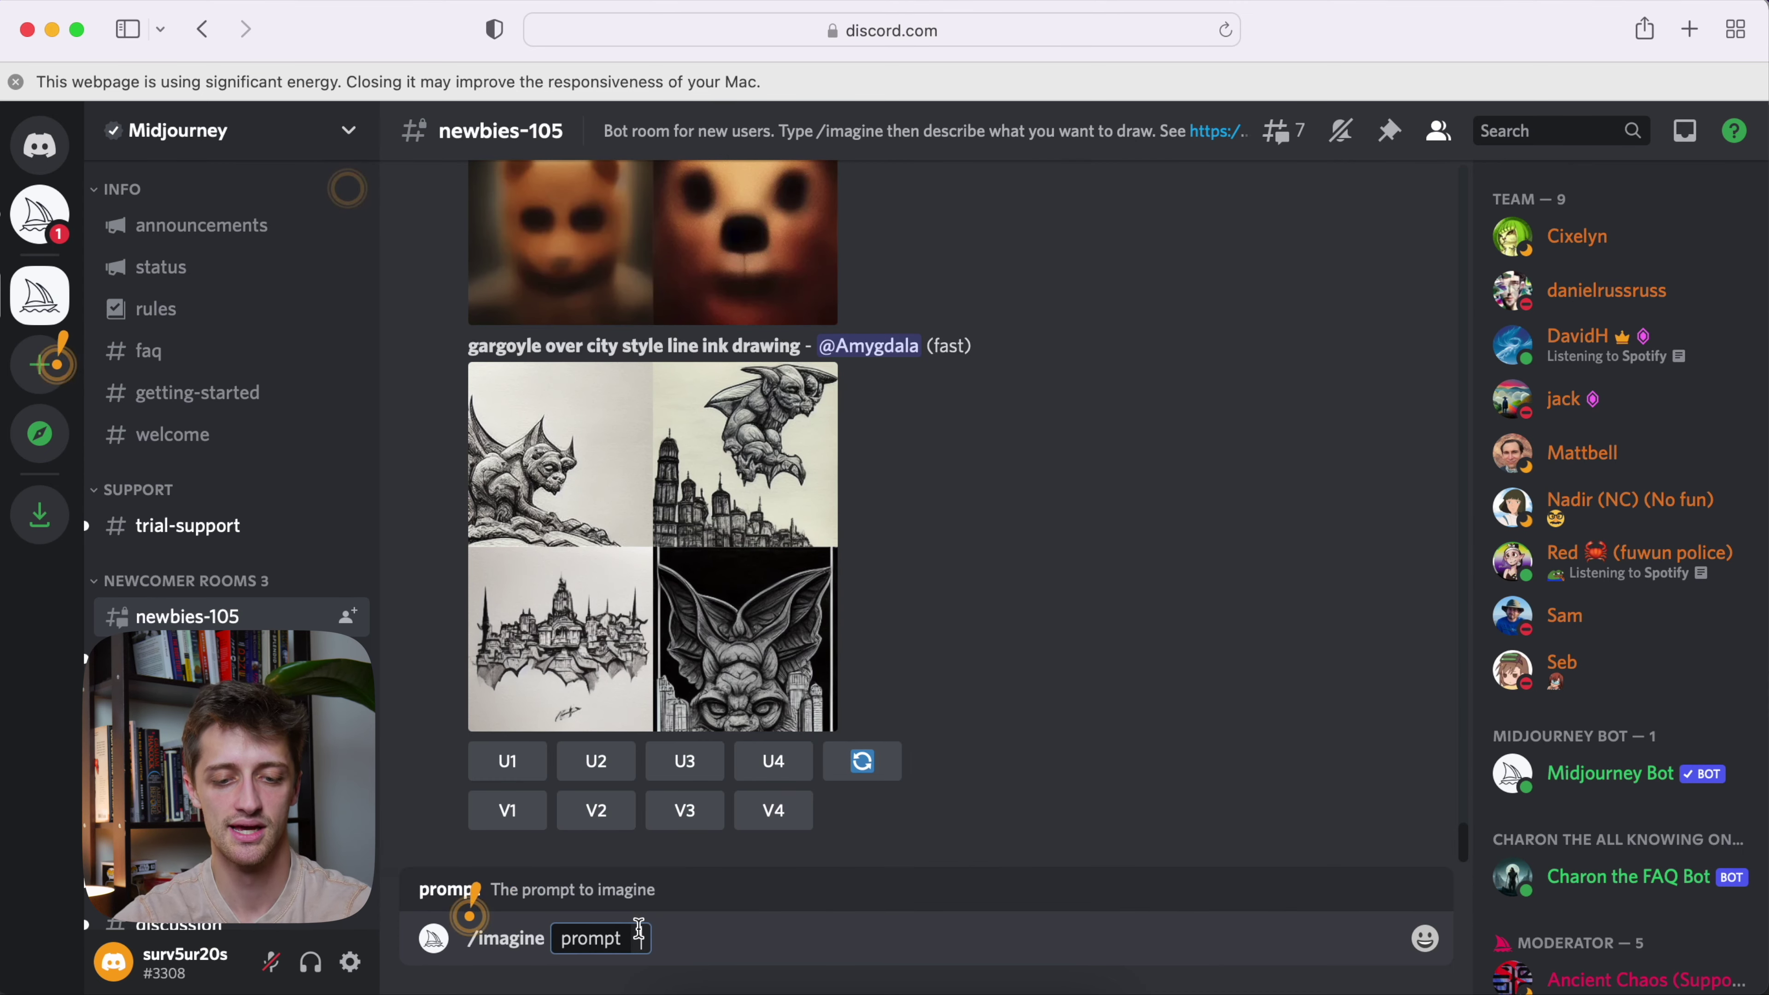
{"action": "type", "text": "avoc"}
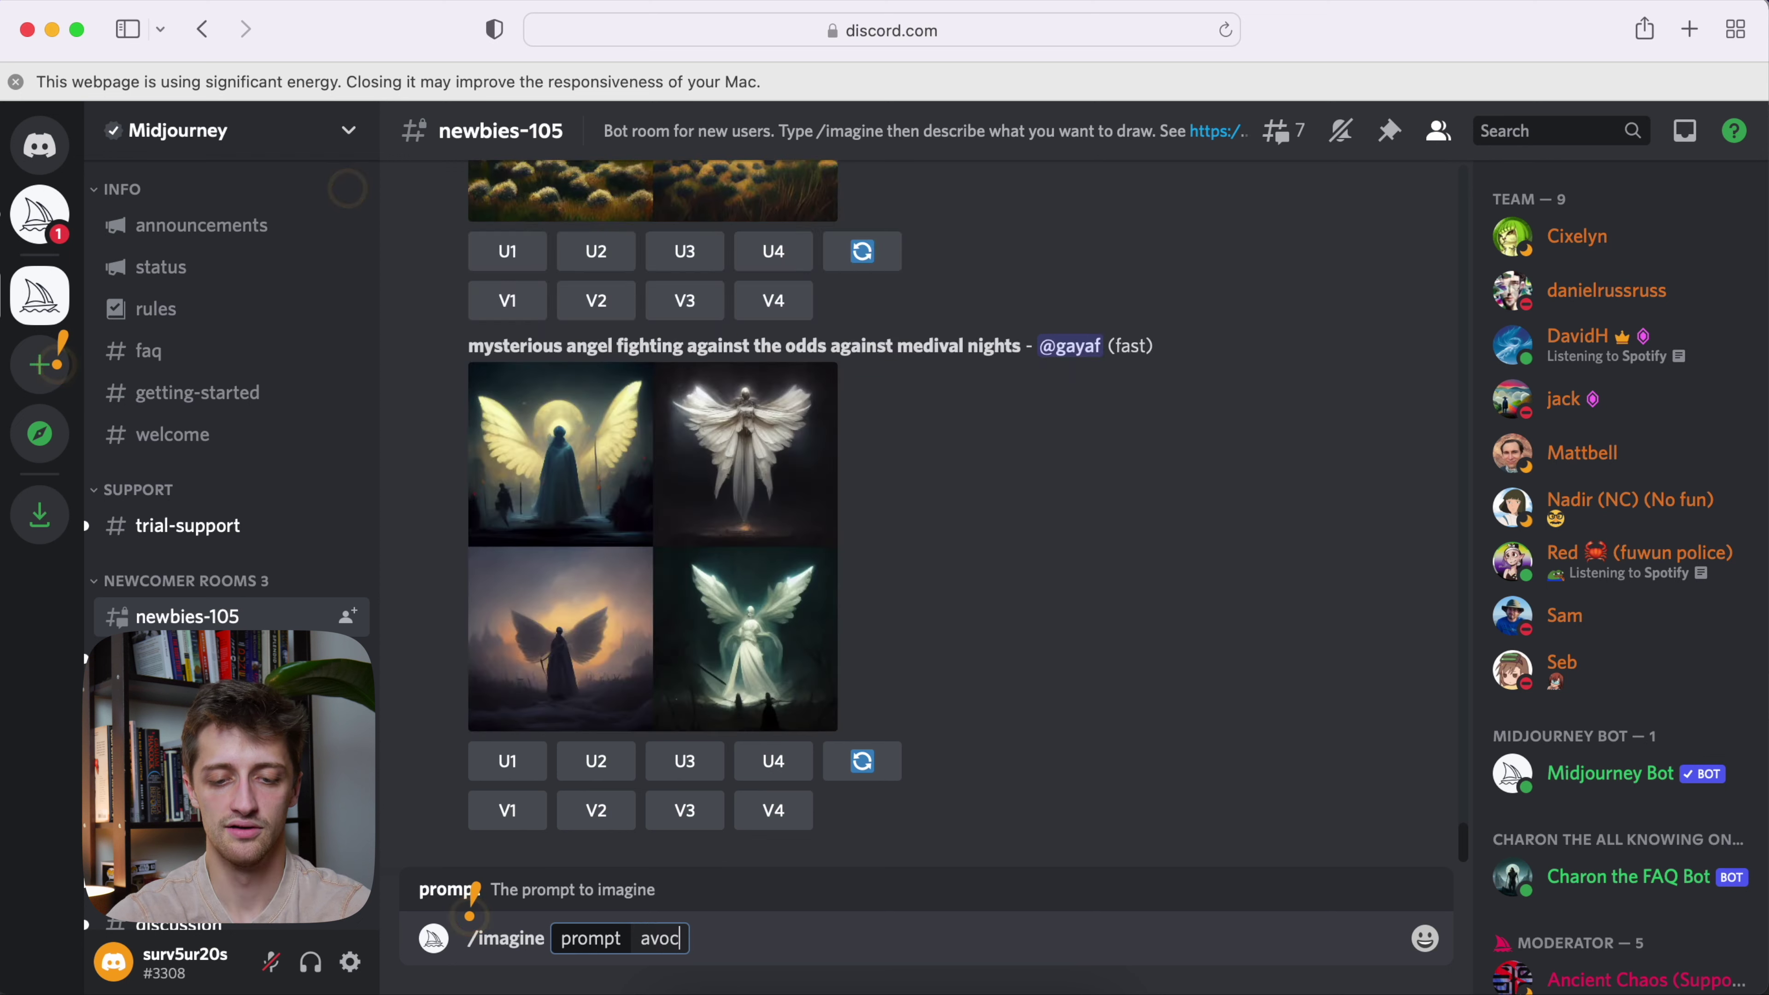
{"action": "type", "text": "ado business l"}
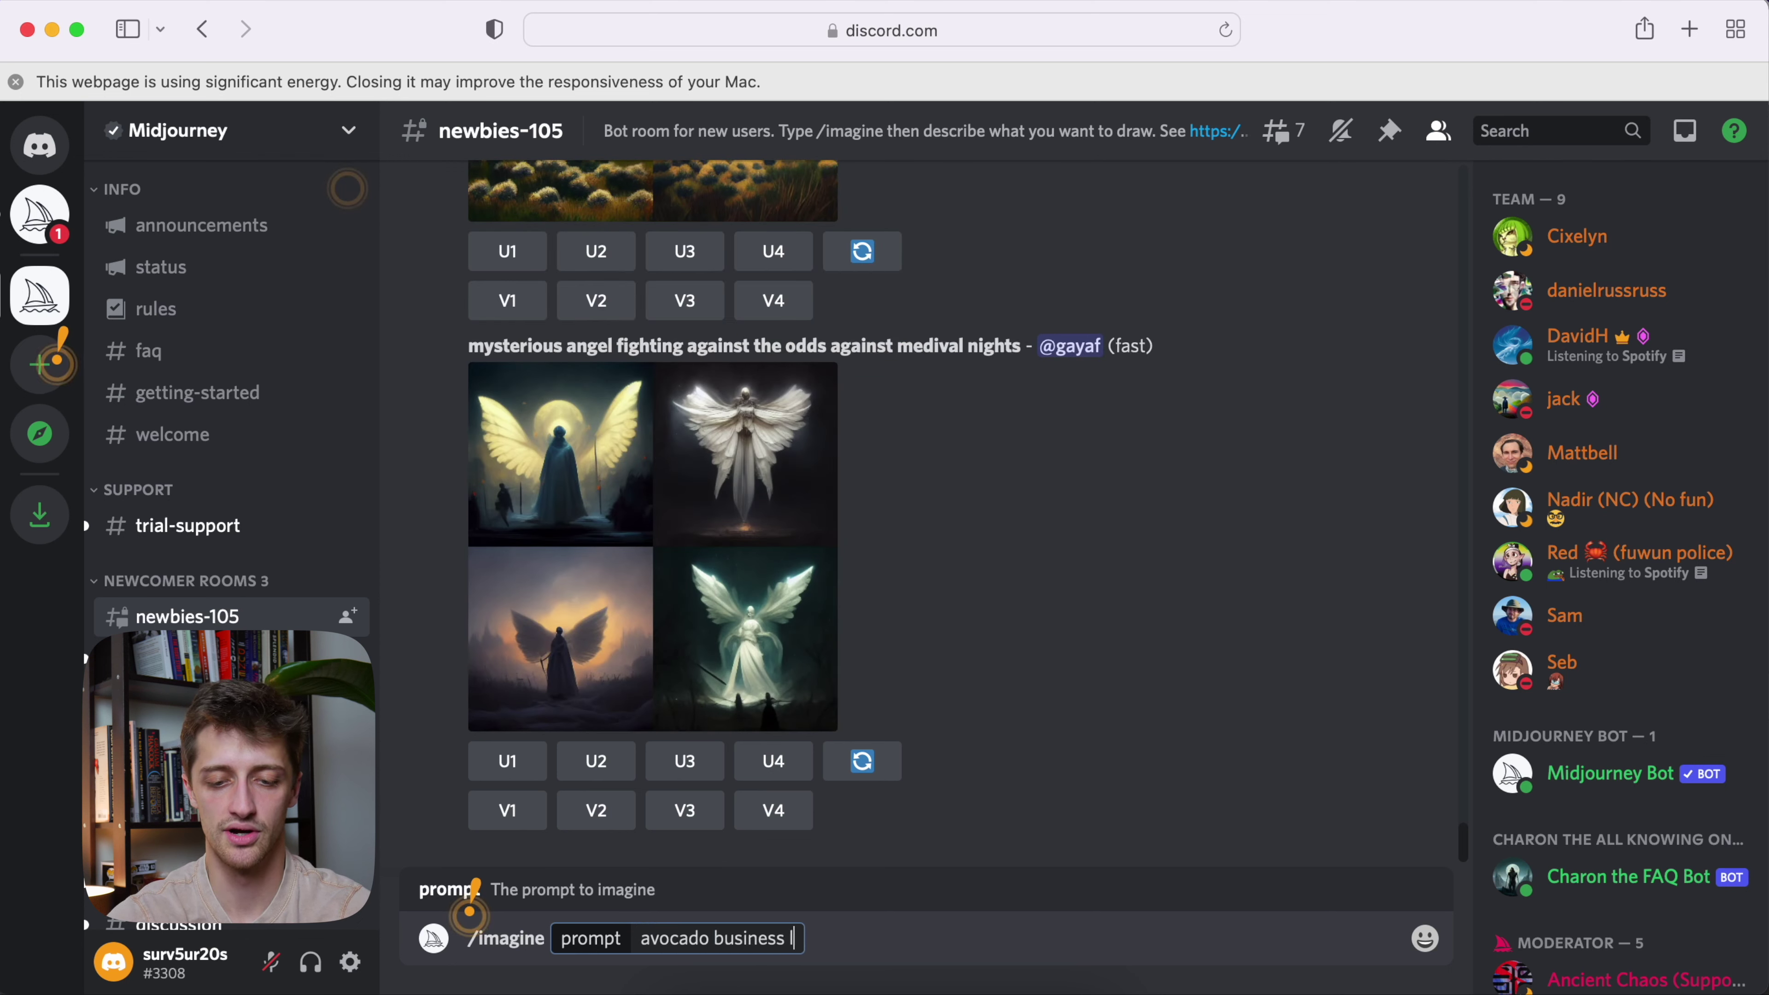
{"action": "type", "text": "ogo. juic"}
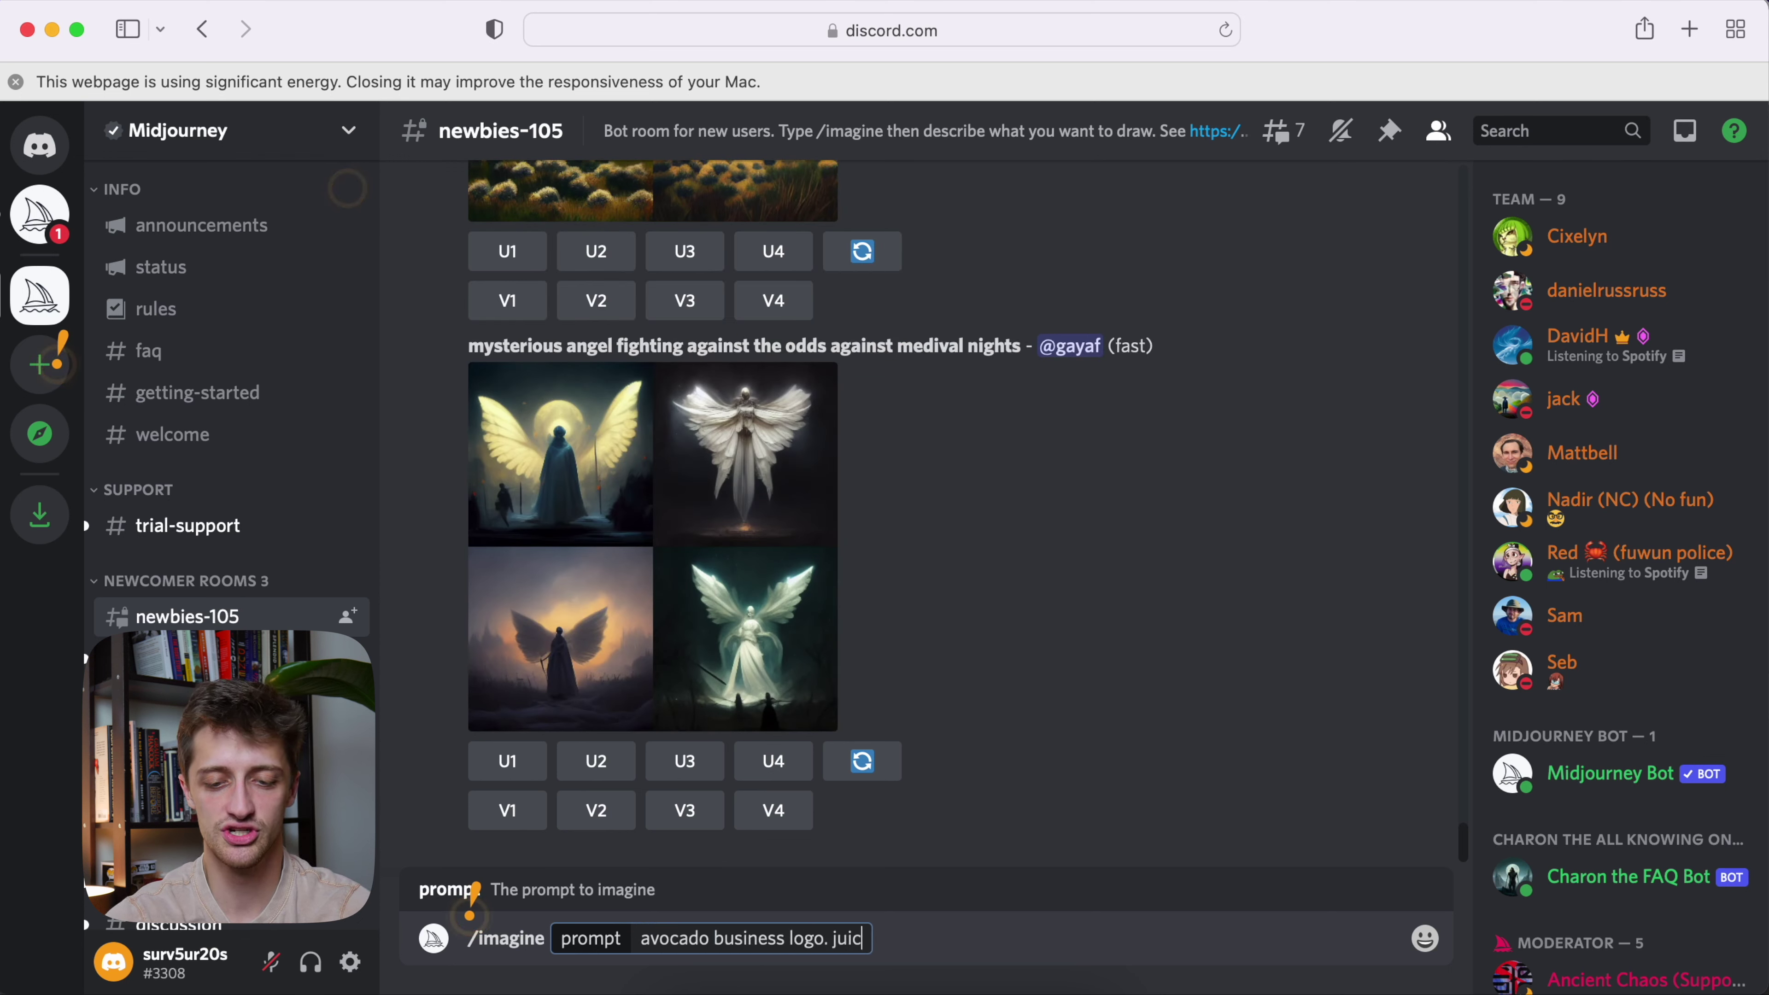
{"action": "type", "text": "y. fresh. bri"}
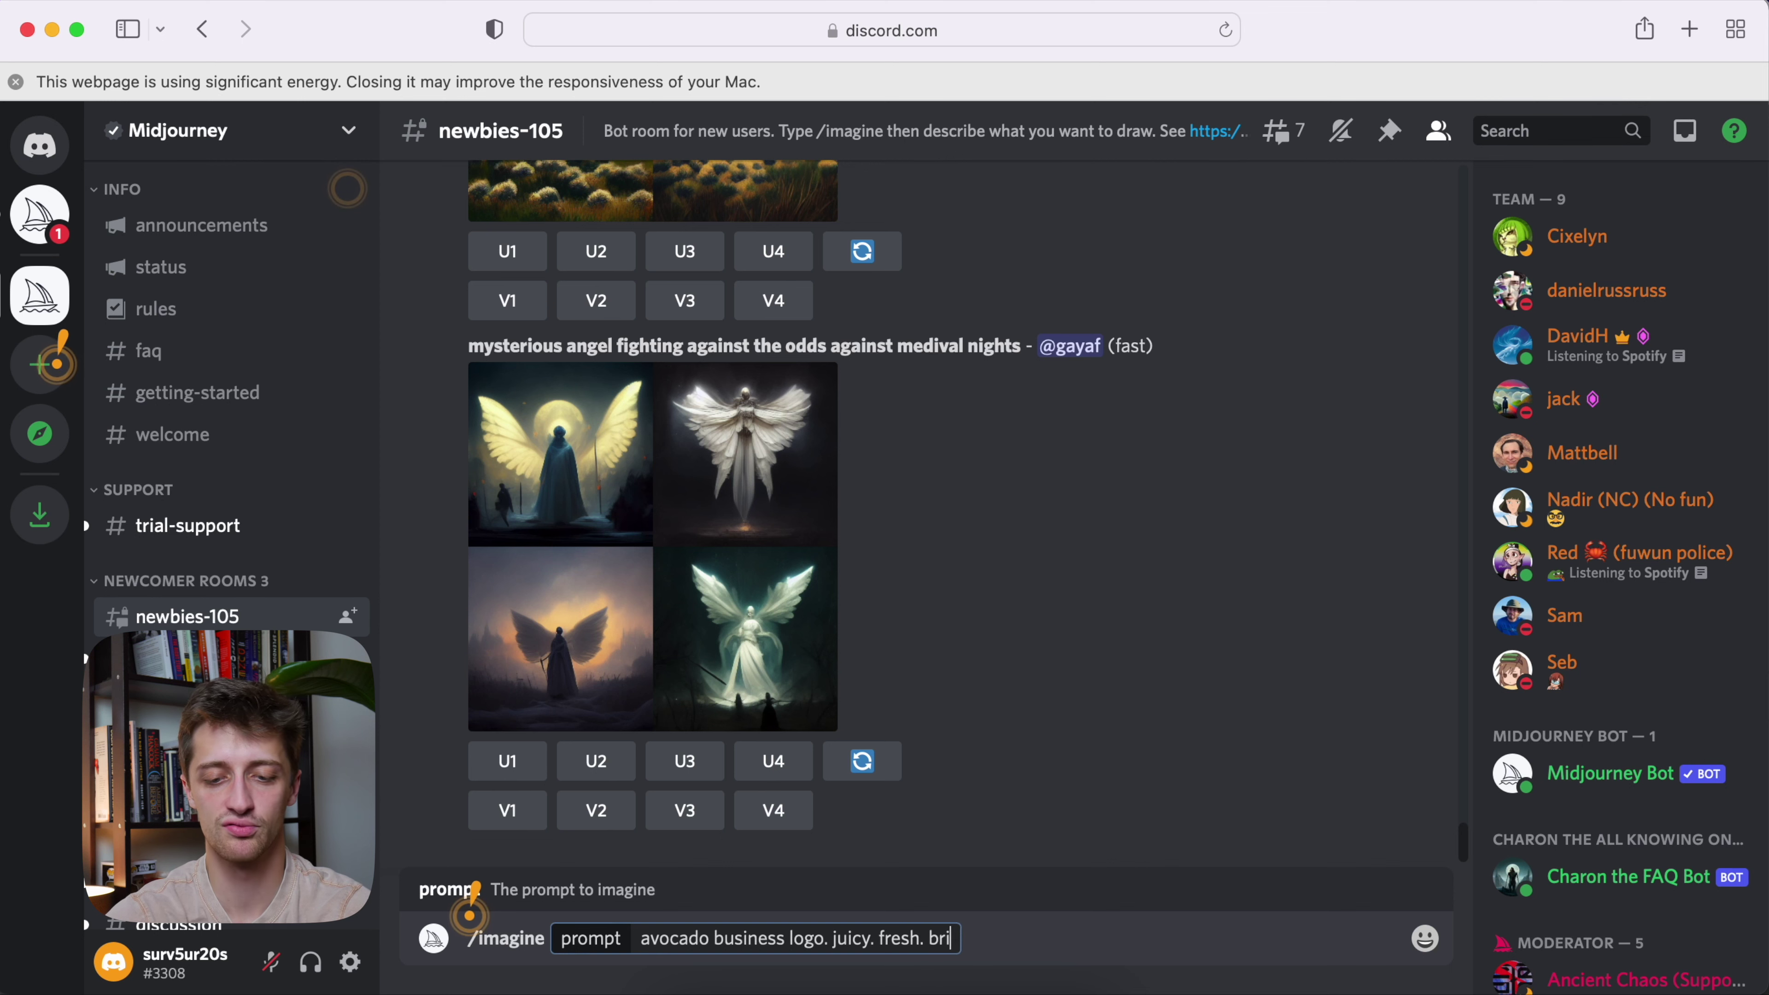
{"action": "type", "text": "ght. colorfu"}
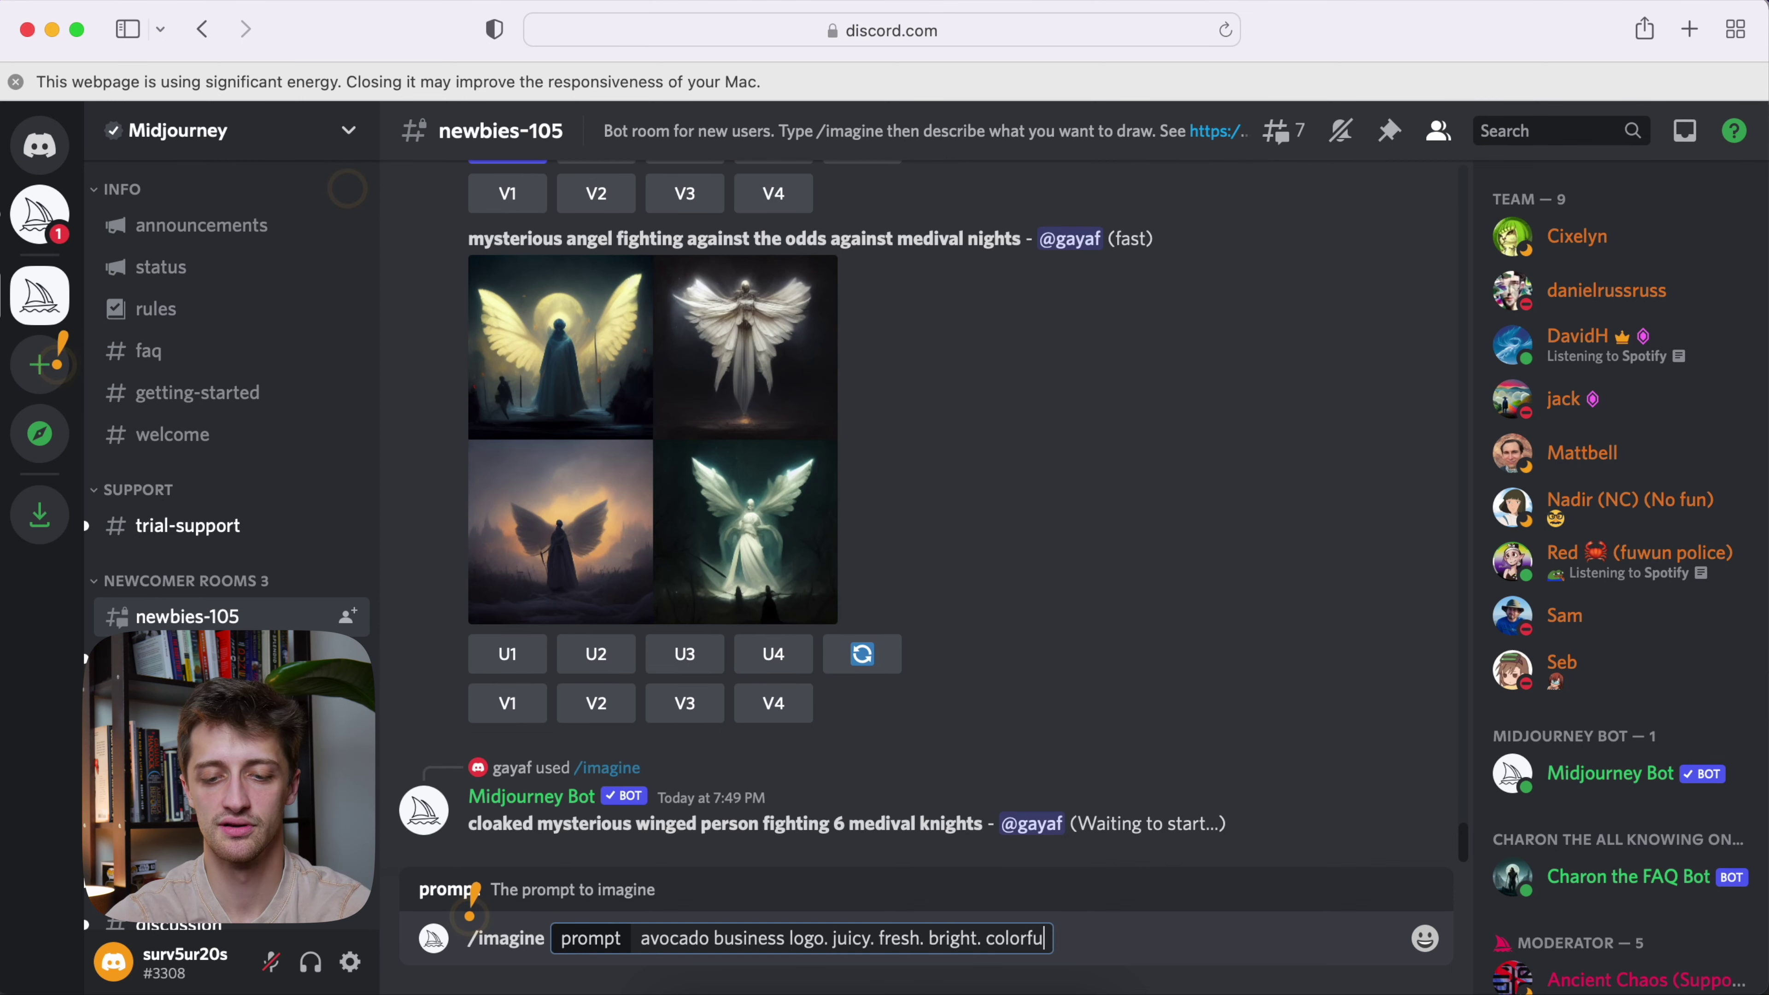
{"action": "type", "text": "l. vivid. "}
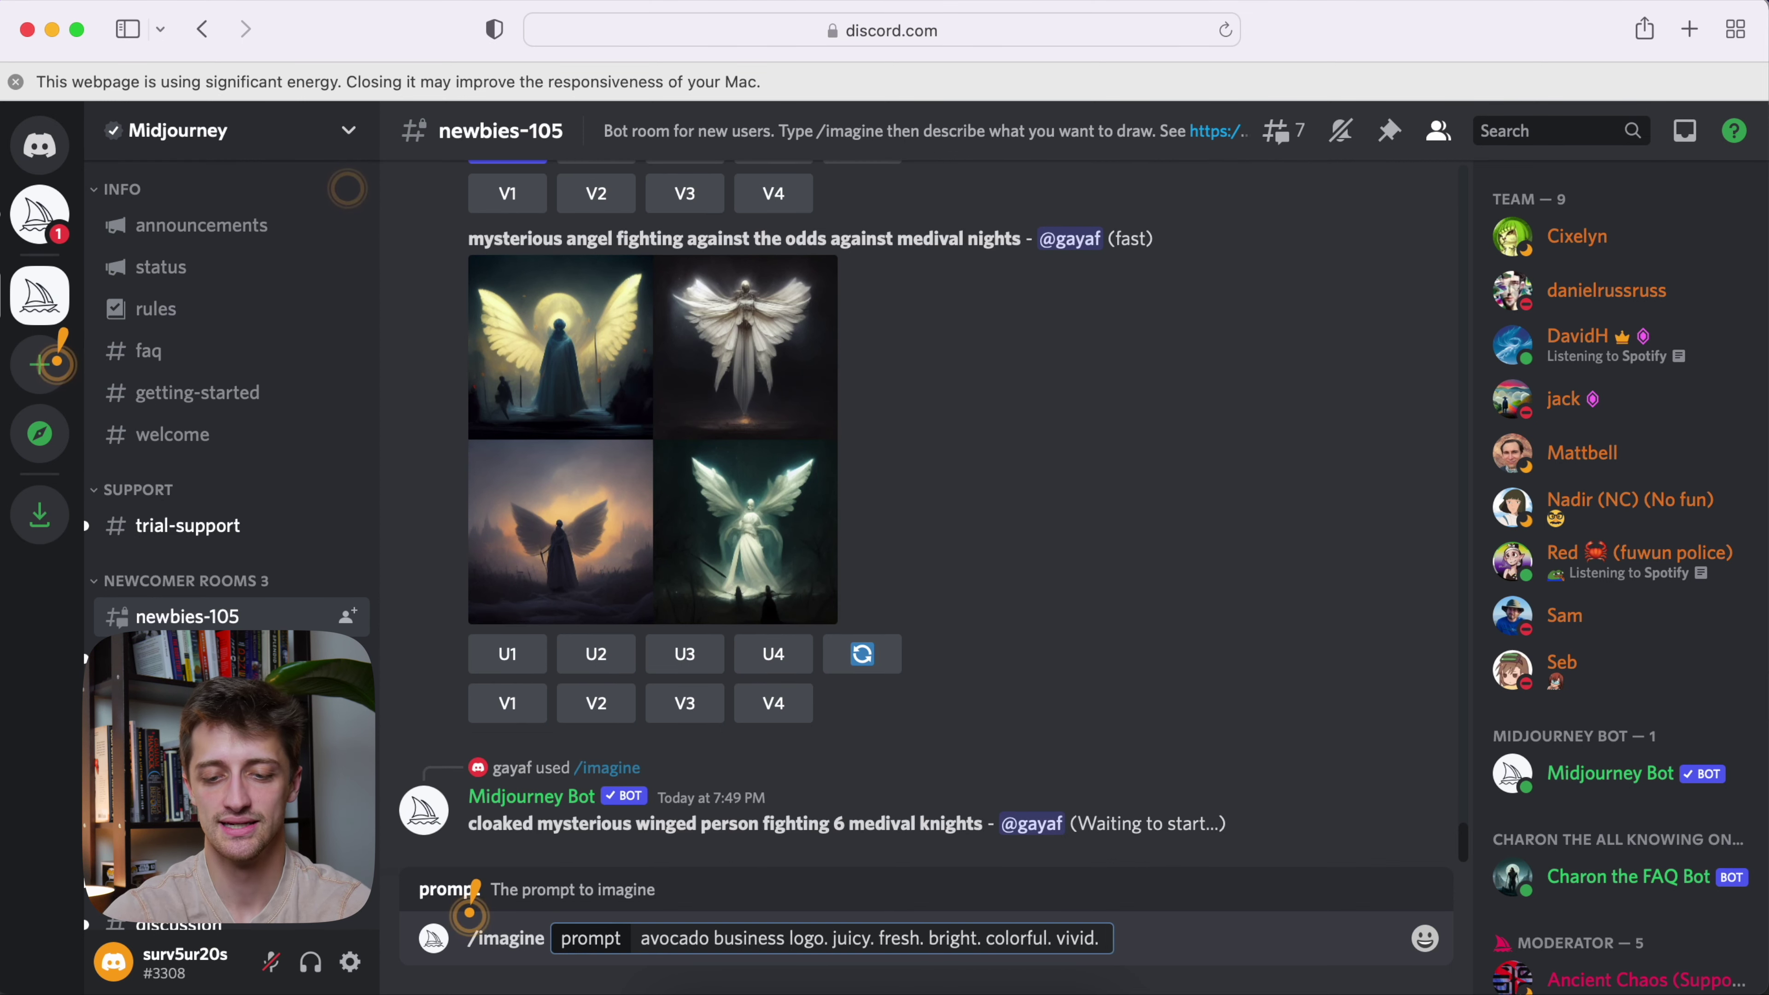
{"action": "type", "text": "realitstic. "}
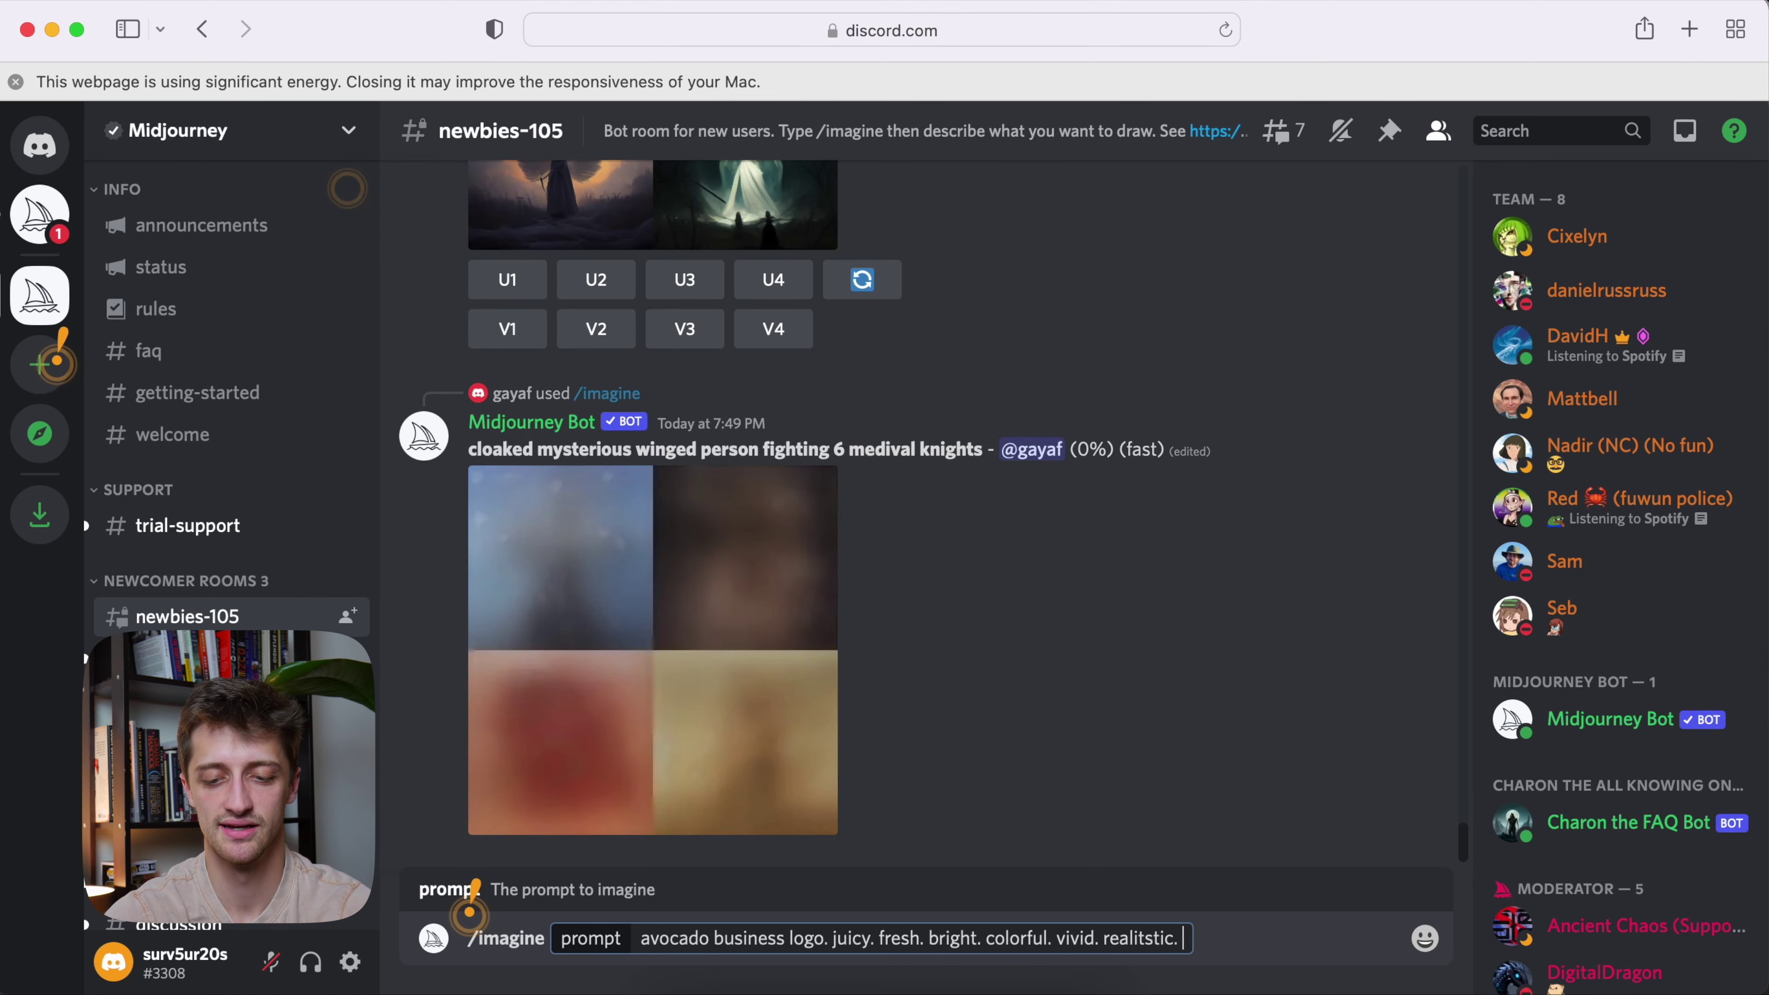
{"action": "type", "text": "logo."}
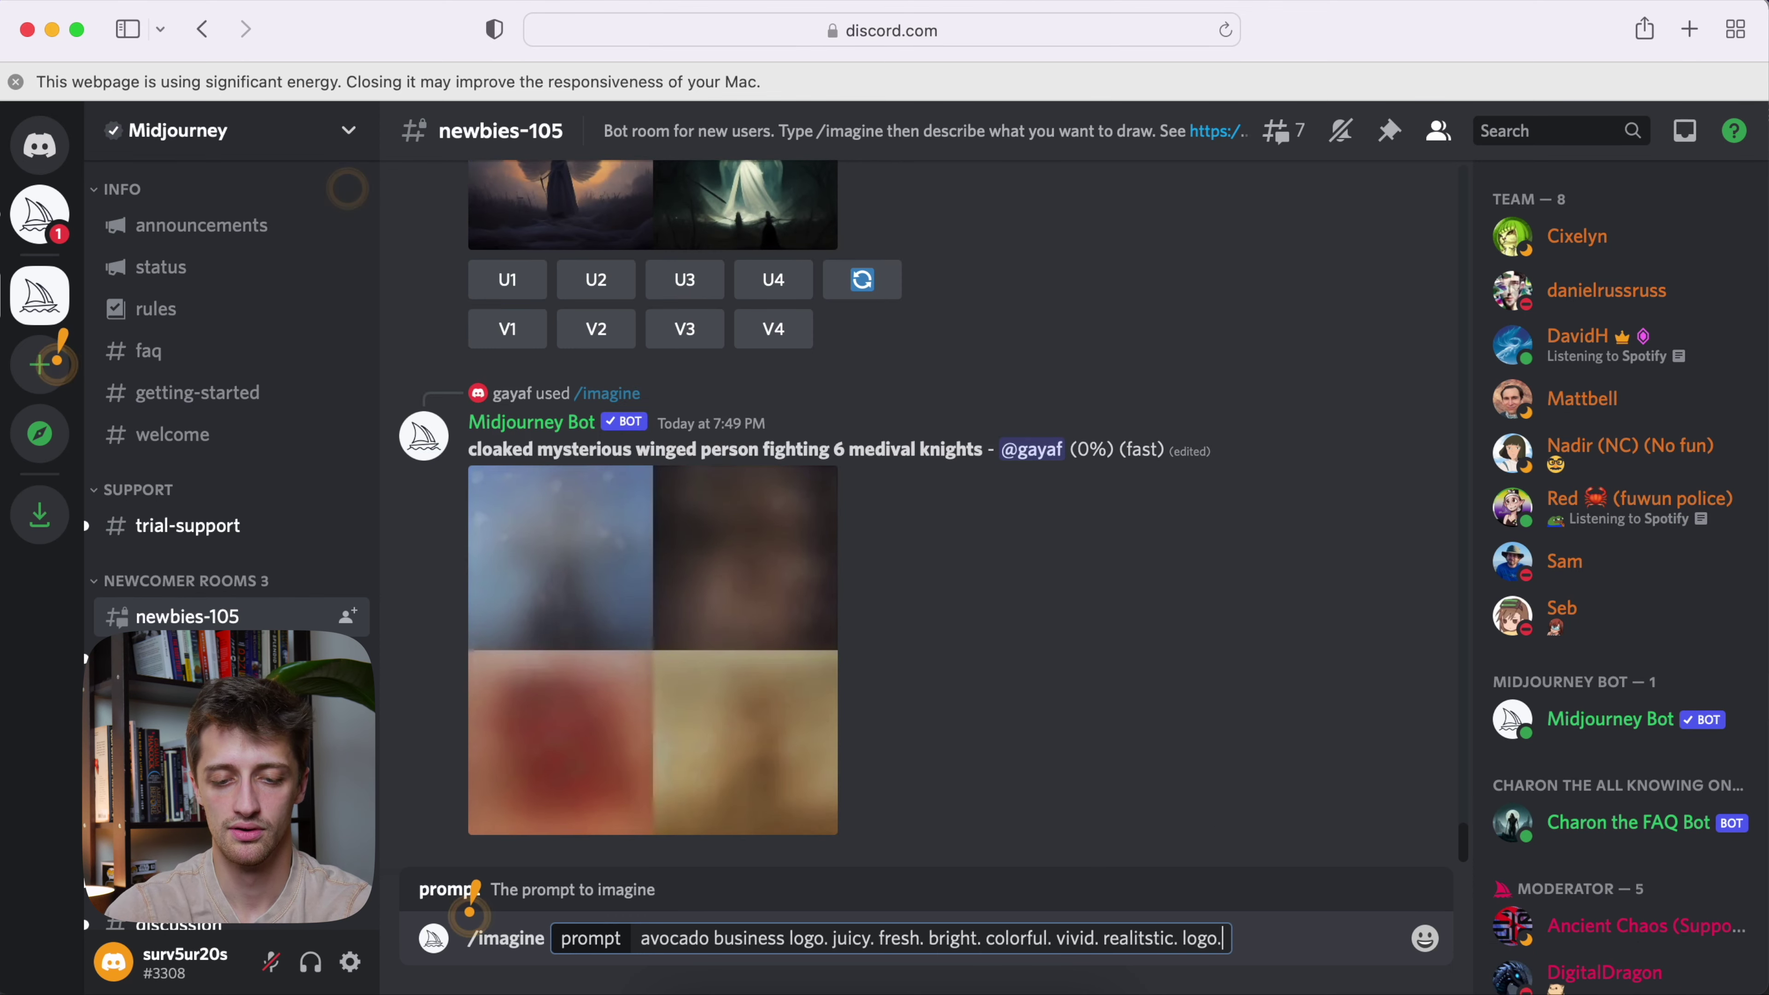
{"action": "key", "text": "Return"}
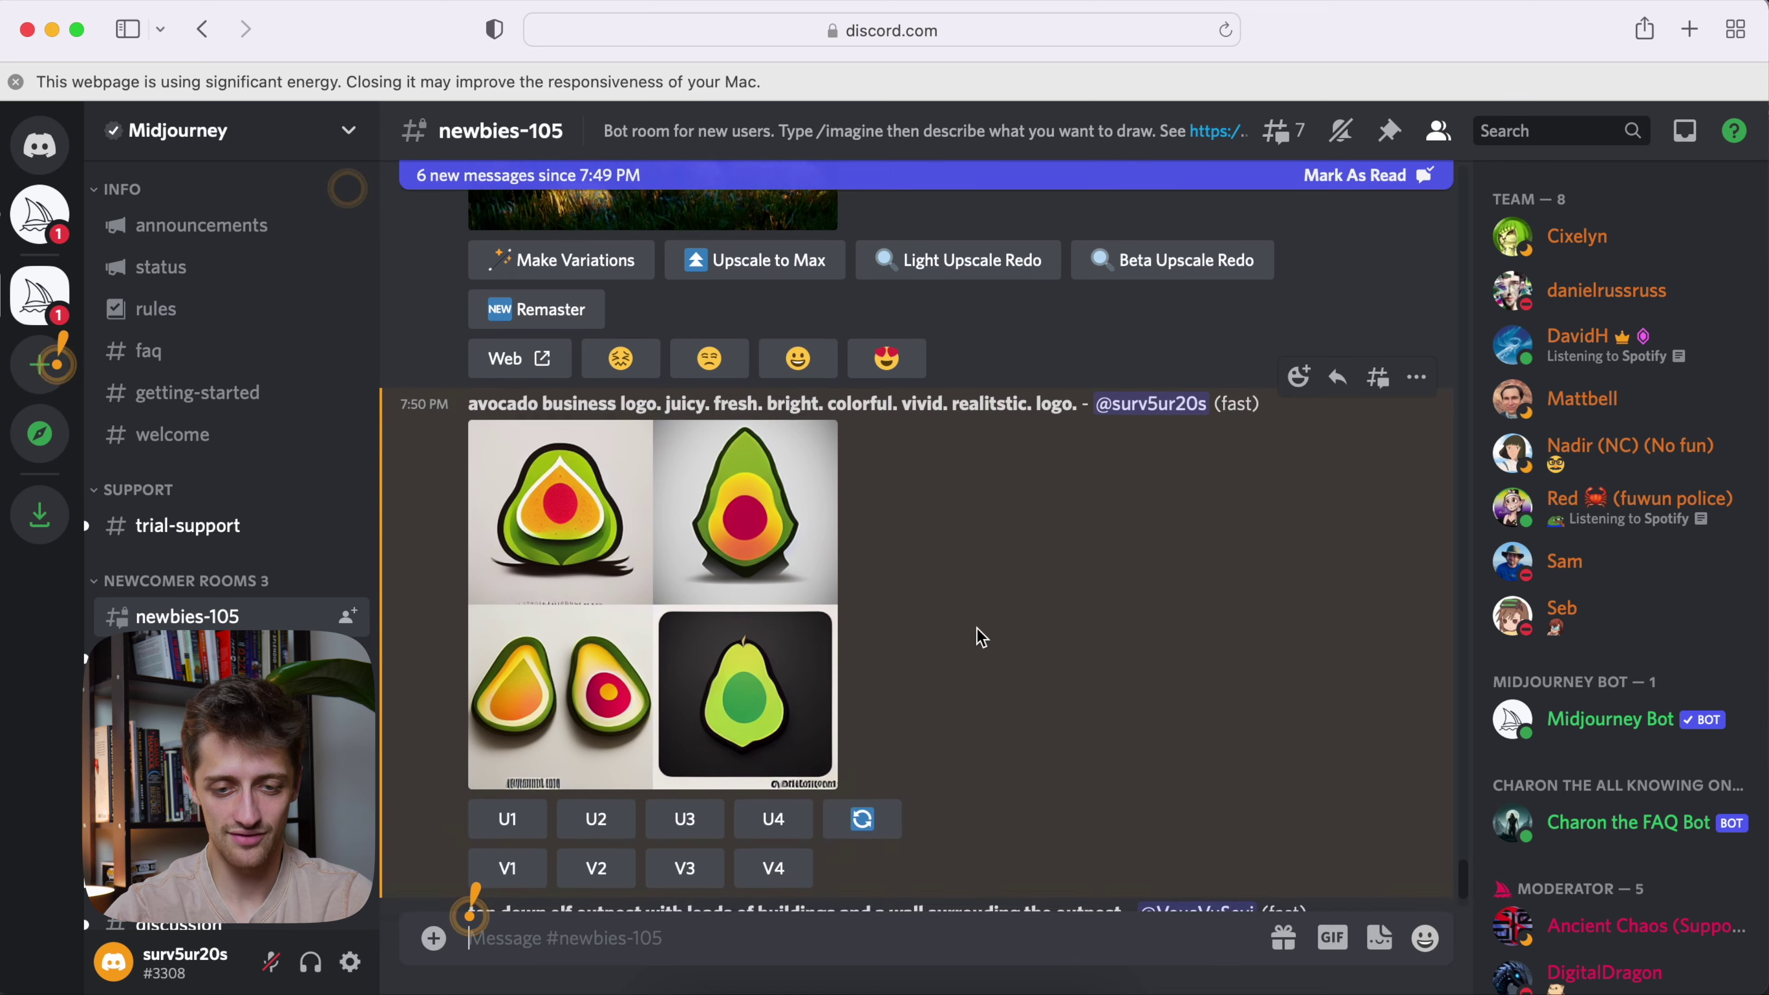
Inspect the avocado logo grid enlarged, then request V3 variations of the third logo
{"action": "left_click", "coordinate": [683, 610]}
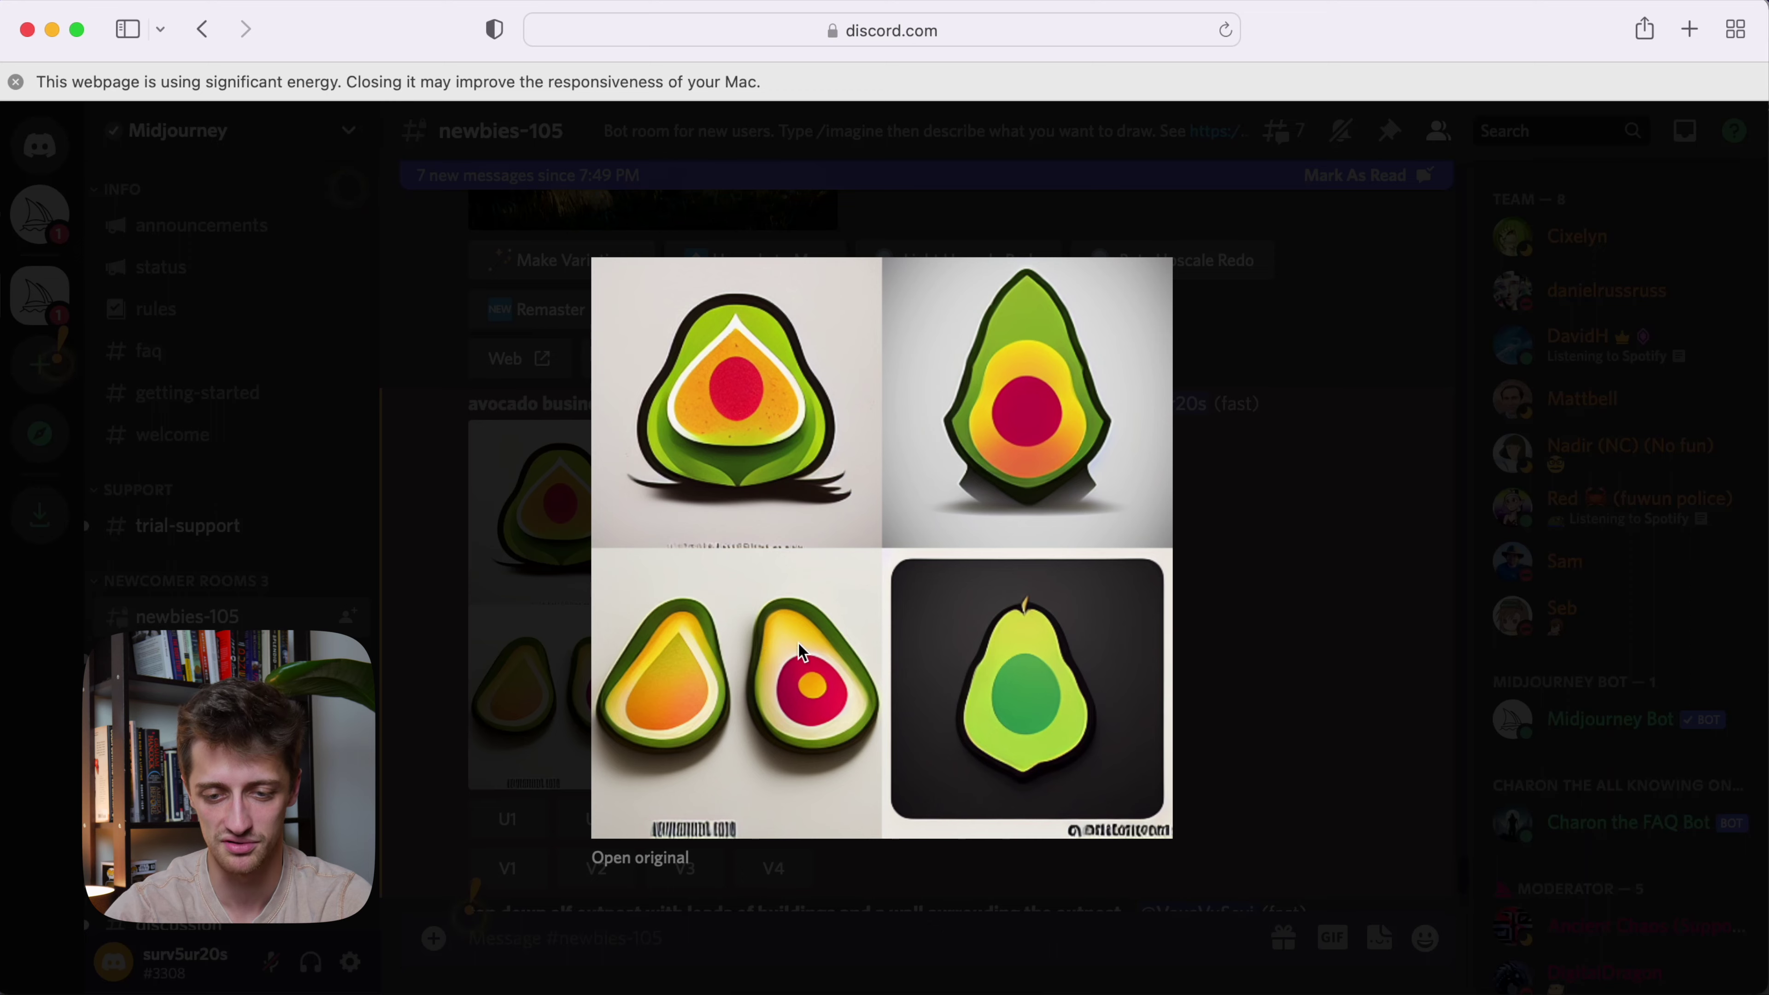
{"action": "left_click", "coordinate": [1267, 676]}
{"action": "scroll", "coordinate": [567, 561], "scroll_direction": "down", "scroll_amount": 2}
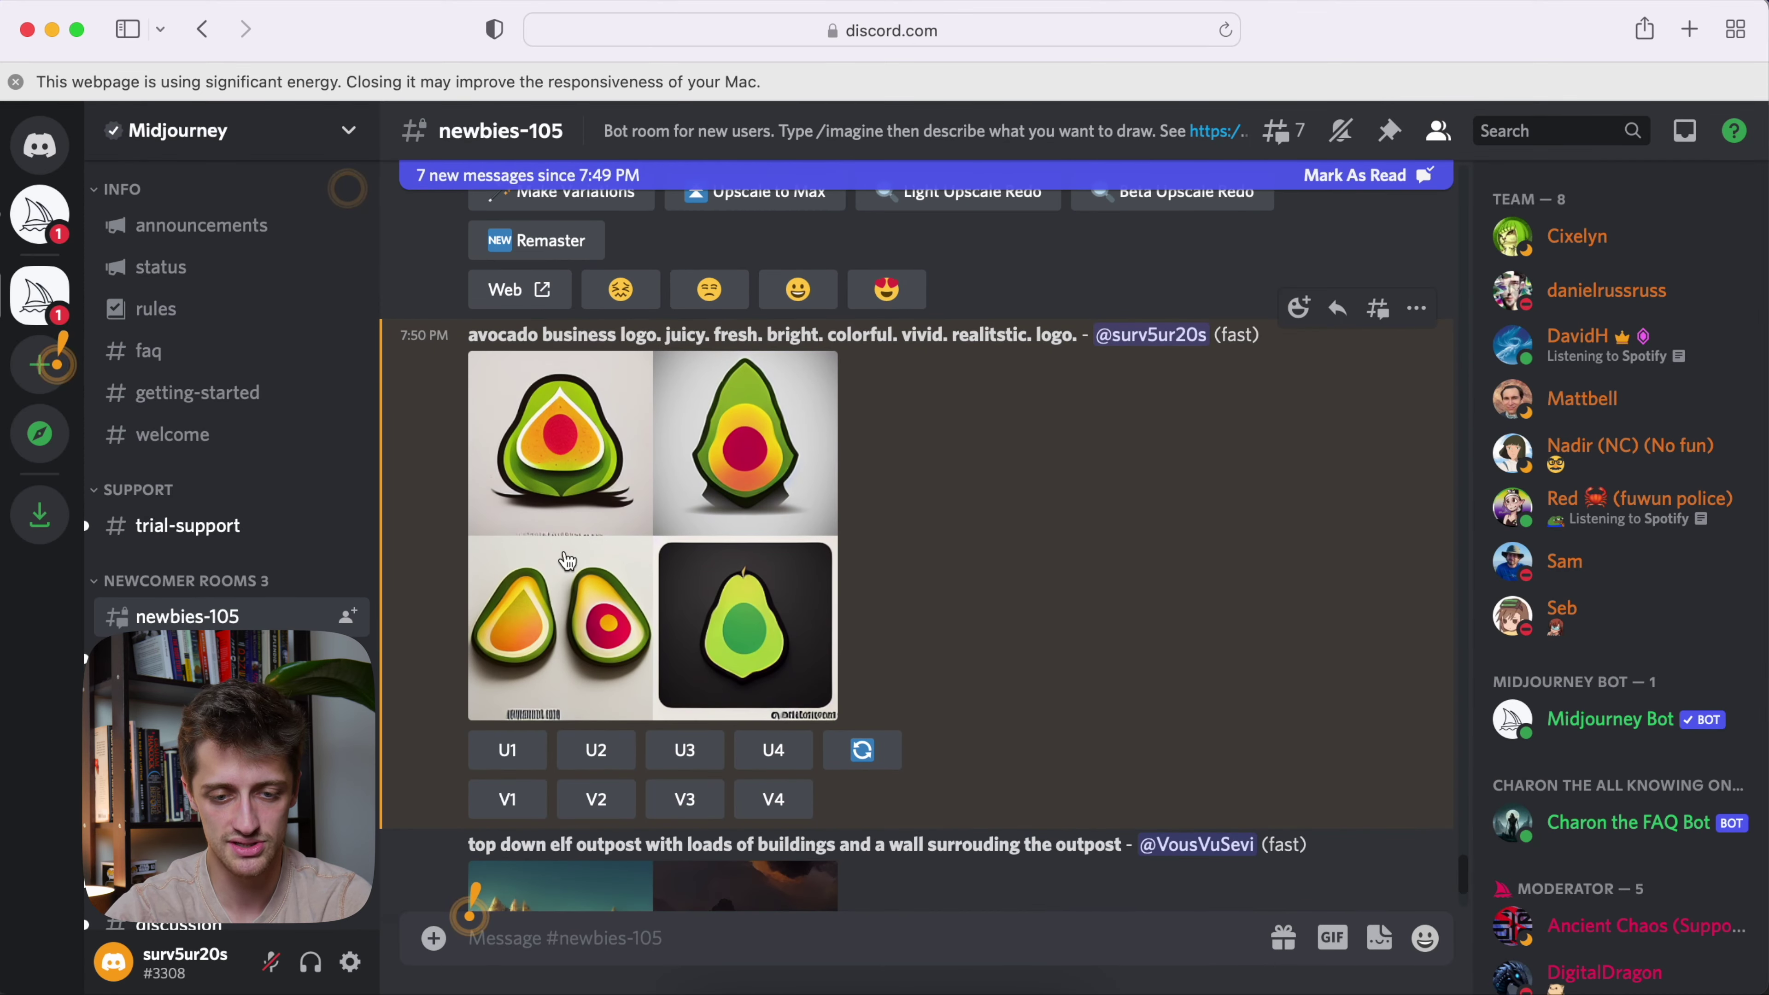
{"action": "left_click", "coordinate": [695, 807]}
Submit an /imagine avocado business logo prompt adding textured, real, healthy and hexagonal badge
{"action": "left_click", "coordinate": [703, 935]}
{"action": "type", "text": "/imagine"}
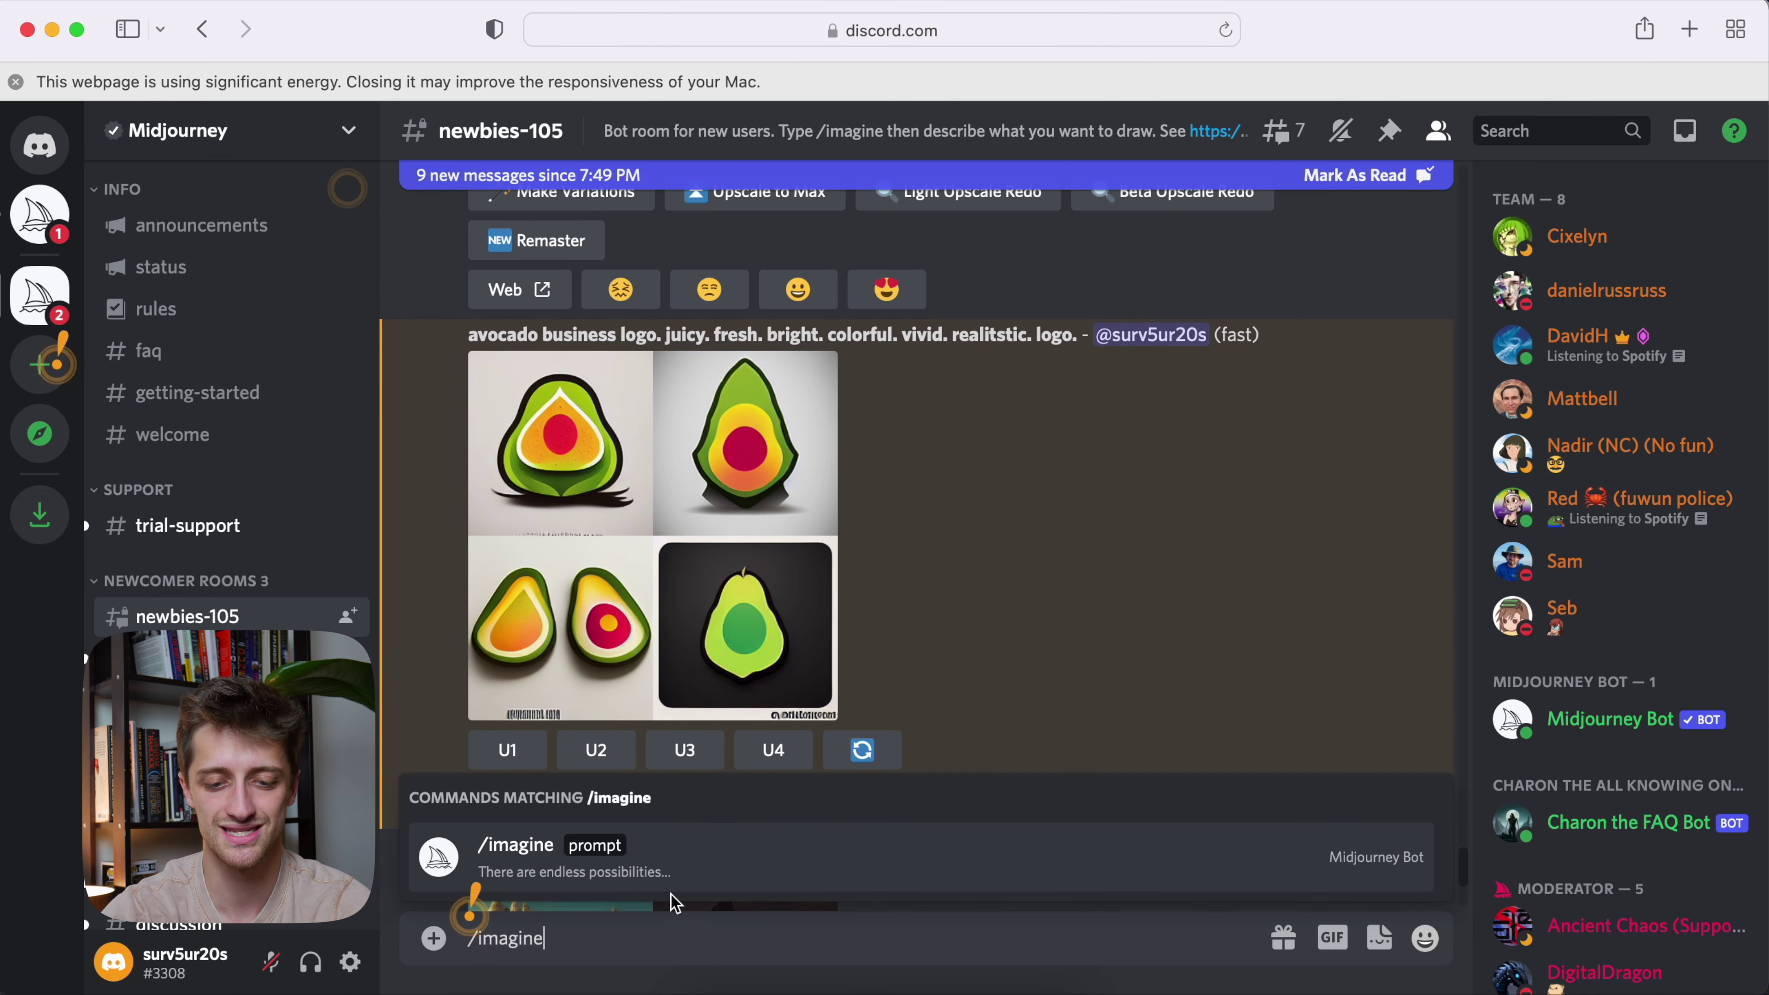
{"action": "key", "text": "Return"}
{"action": "type", "text": "avocado busines"}
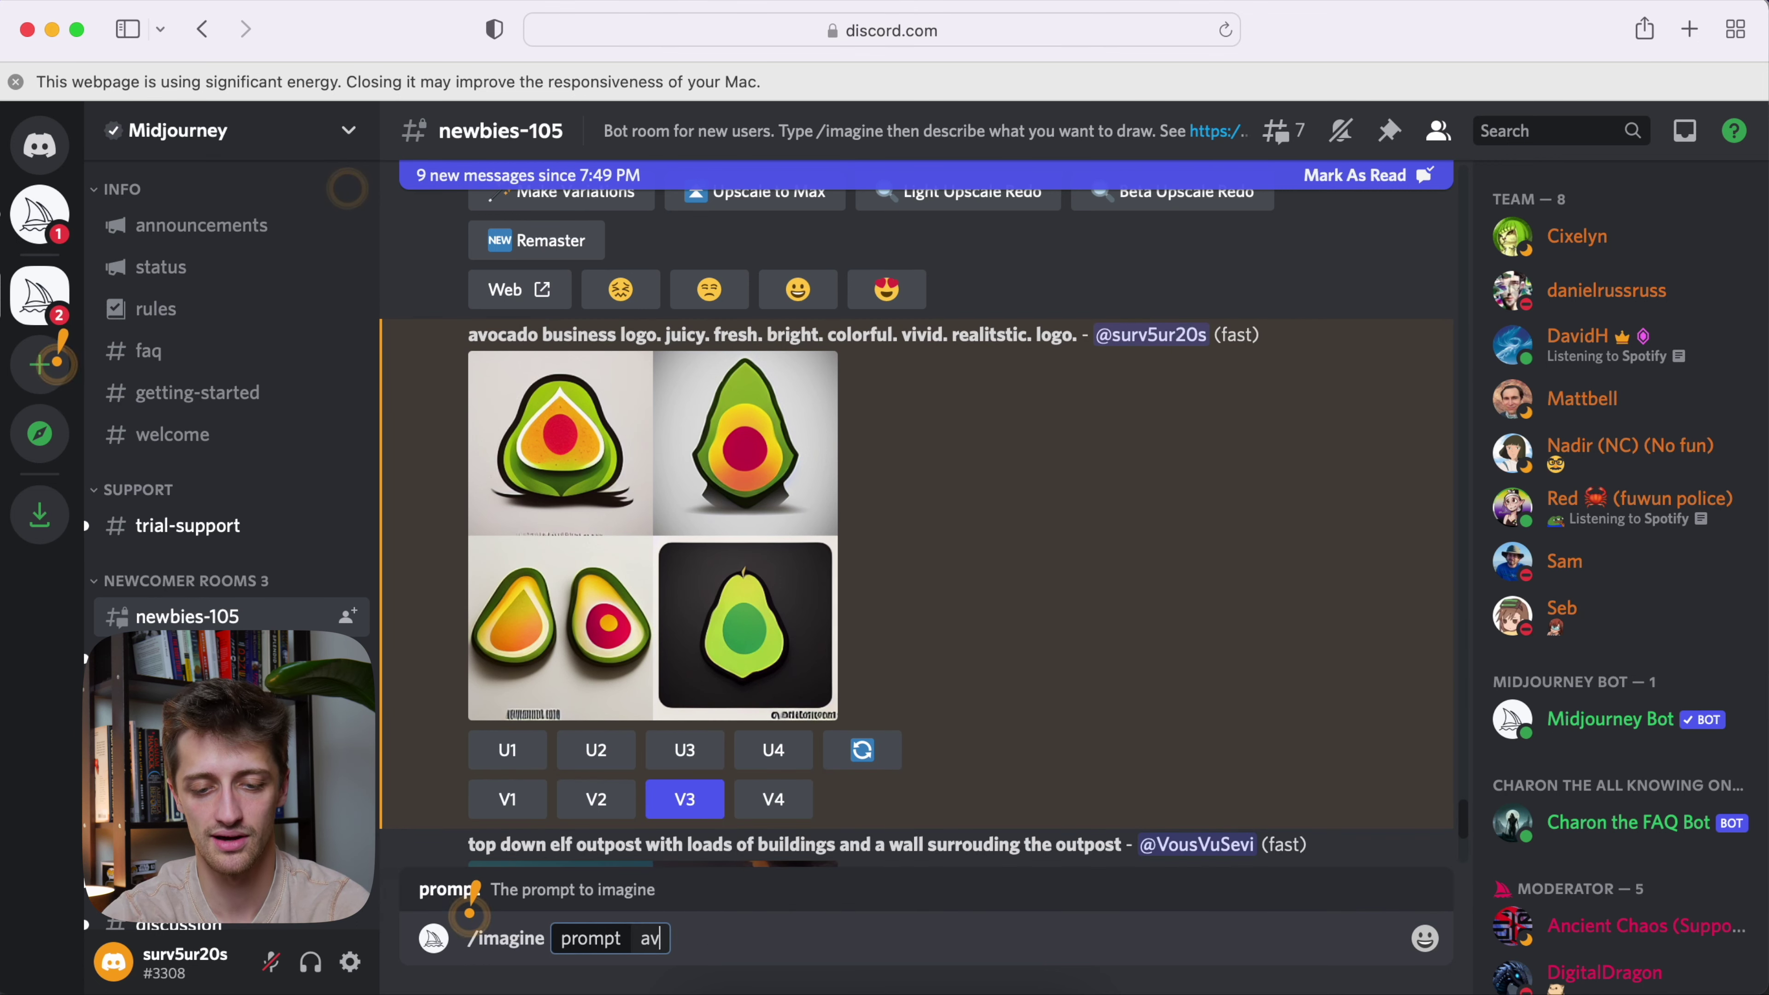
{"action": "type", "text": "s logo. juicy. "}
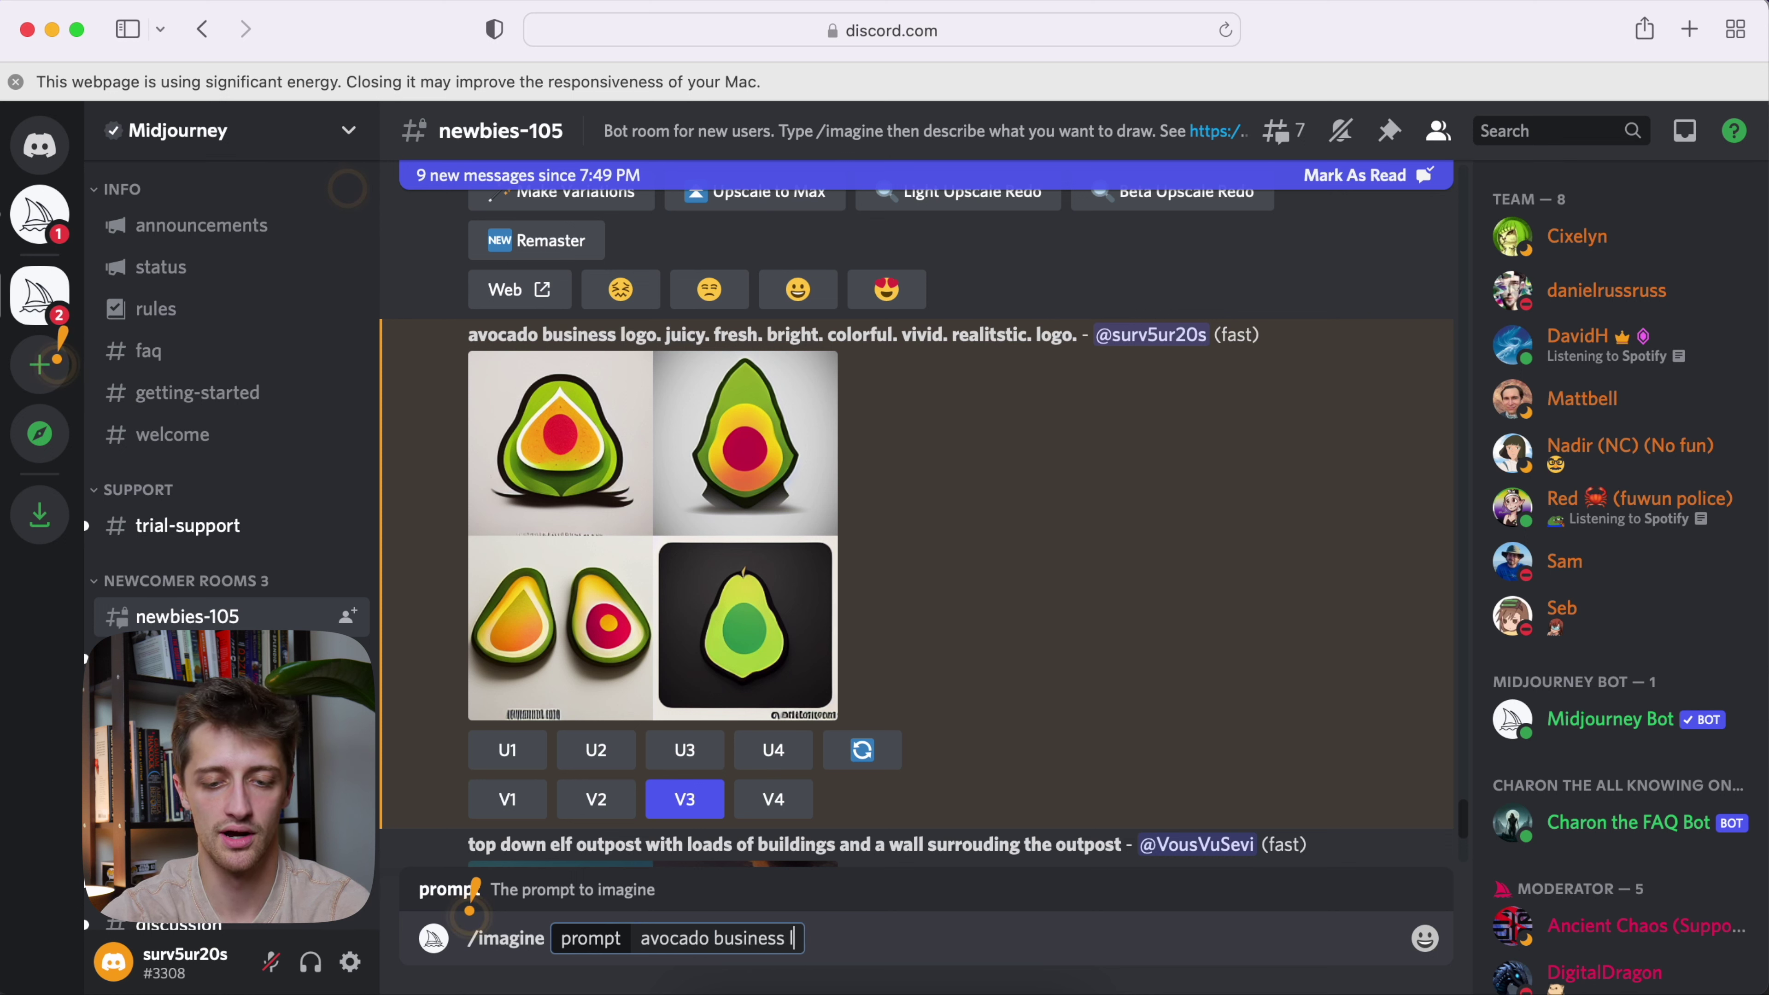
{"action": "type", "text": "fres"}
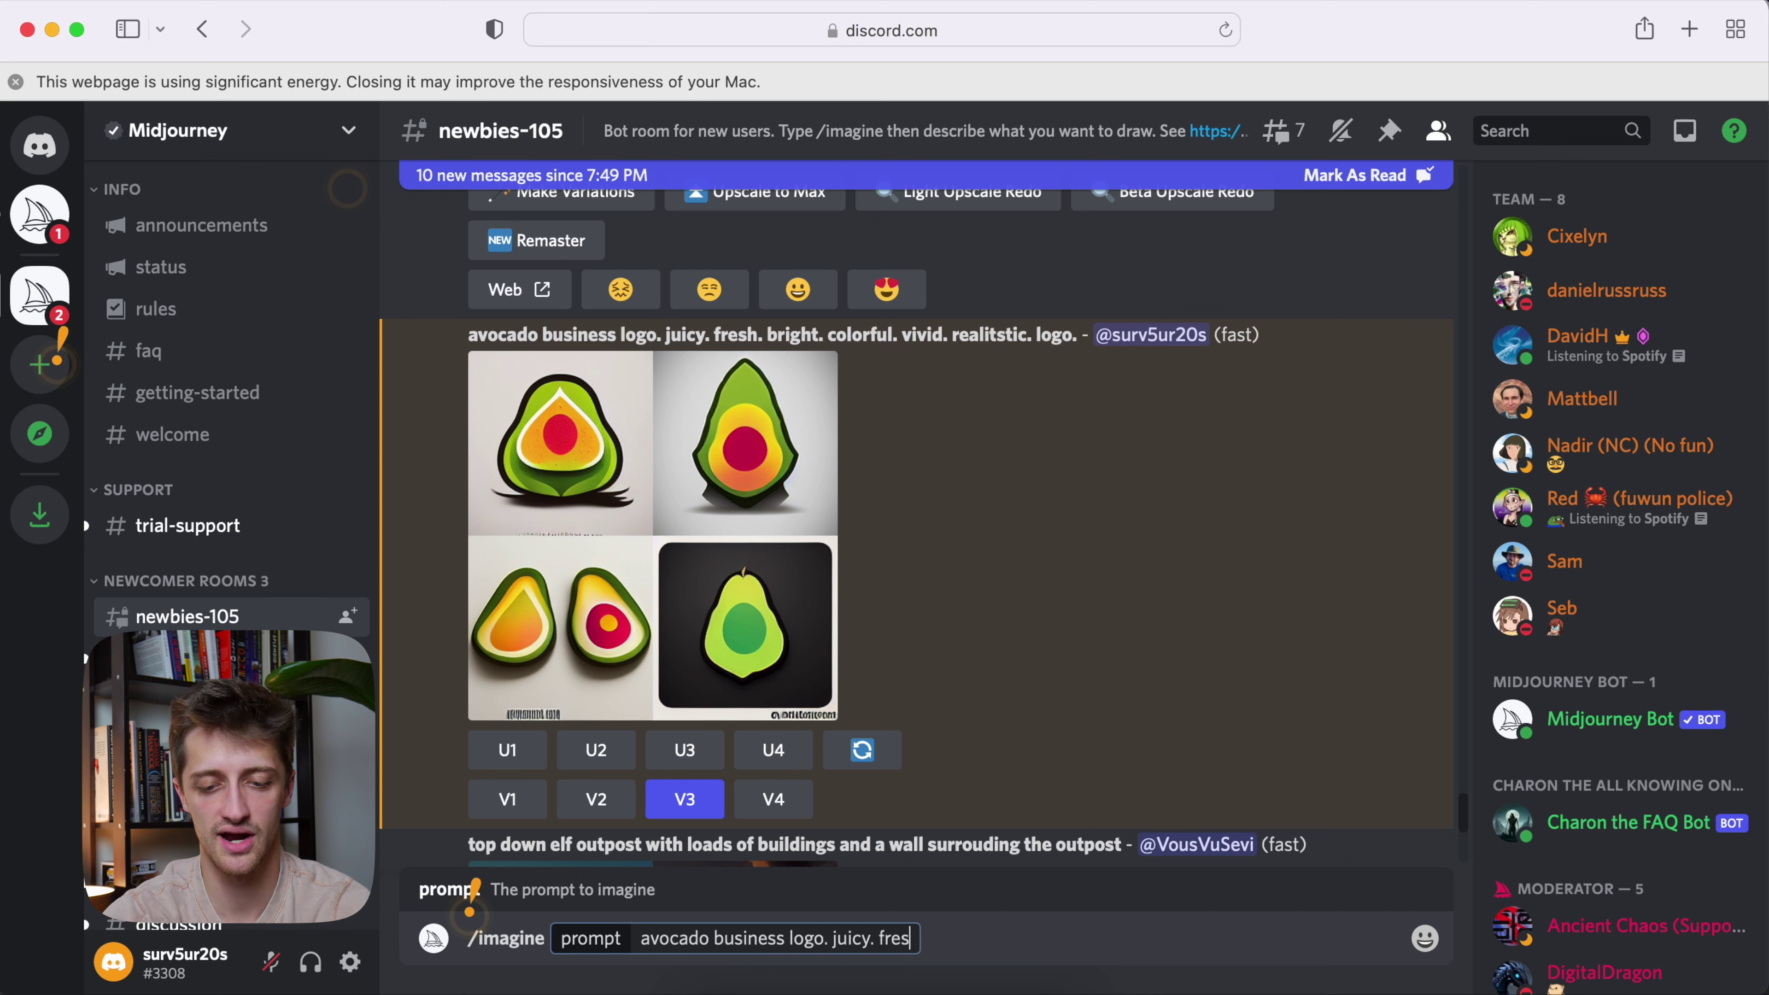
{"action": "type", "text": "h. textured. re"}
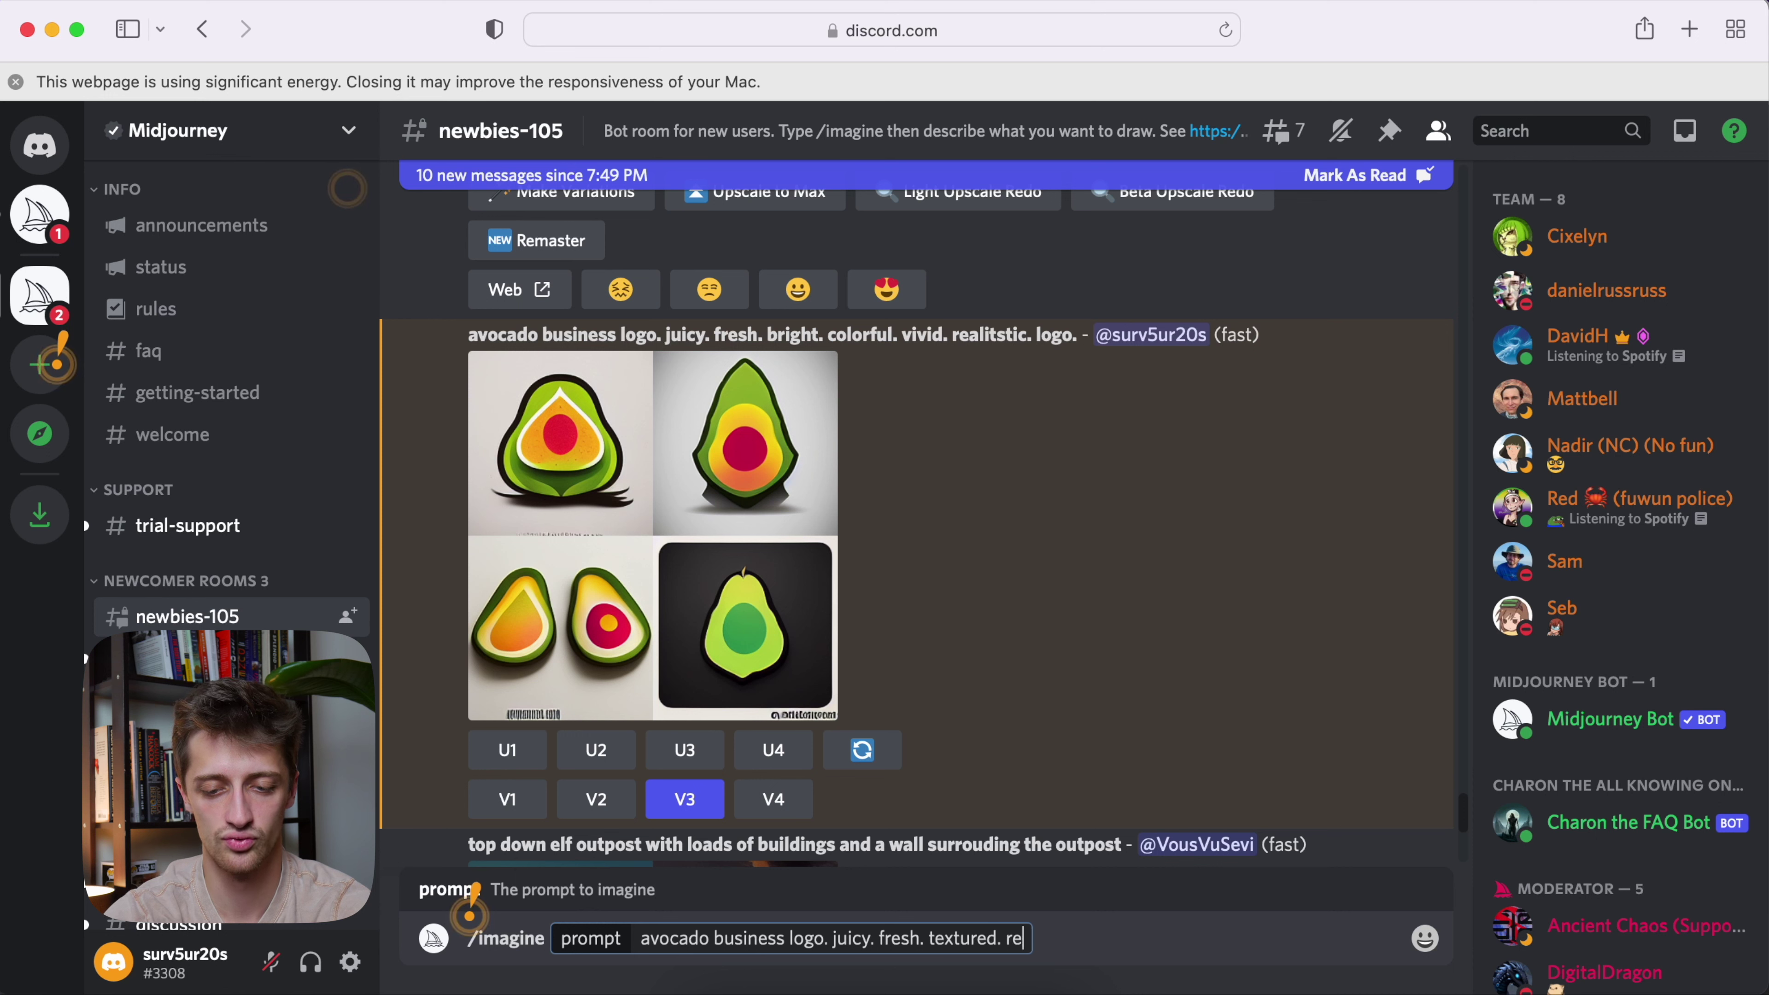
{"action": "type", "text": "al. healthy. bright. colorful. h"}
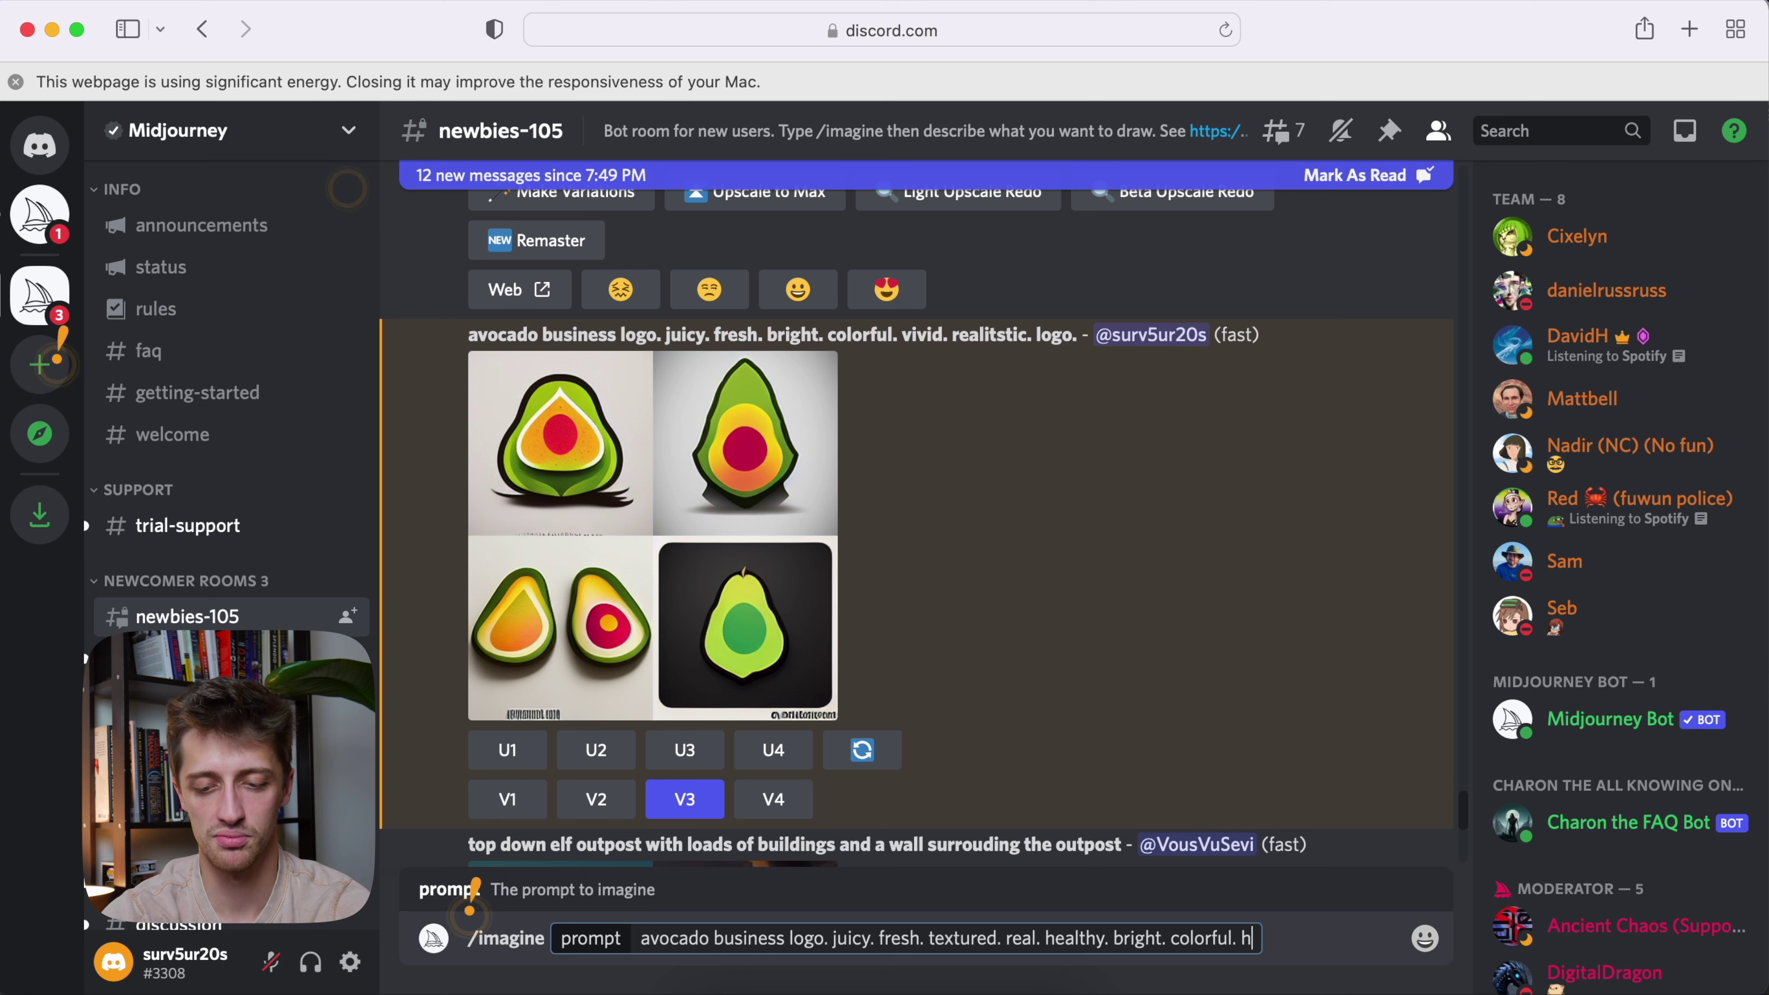
{"action": "type", "text": "exagonal badge."}
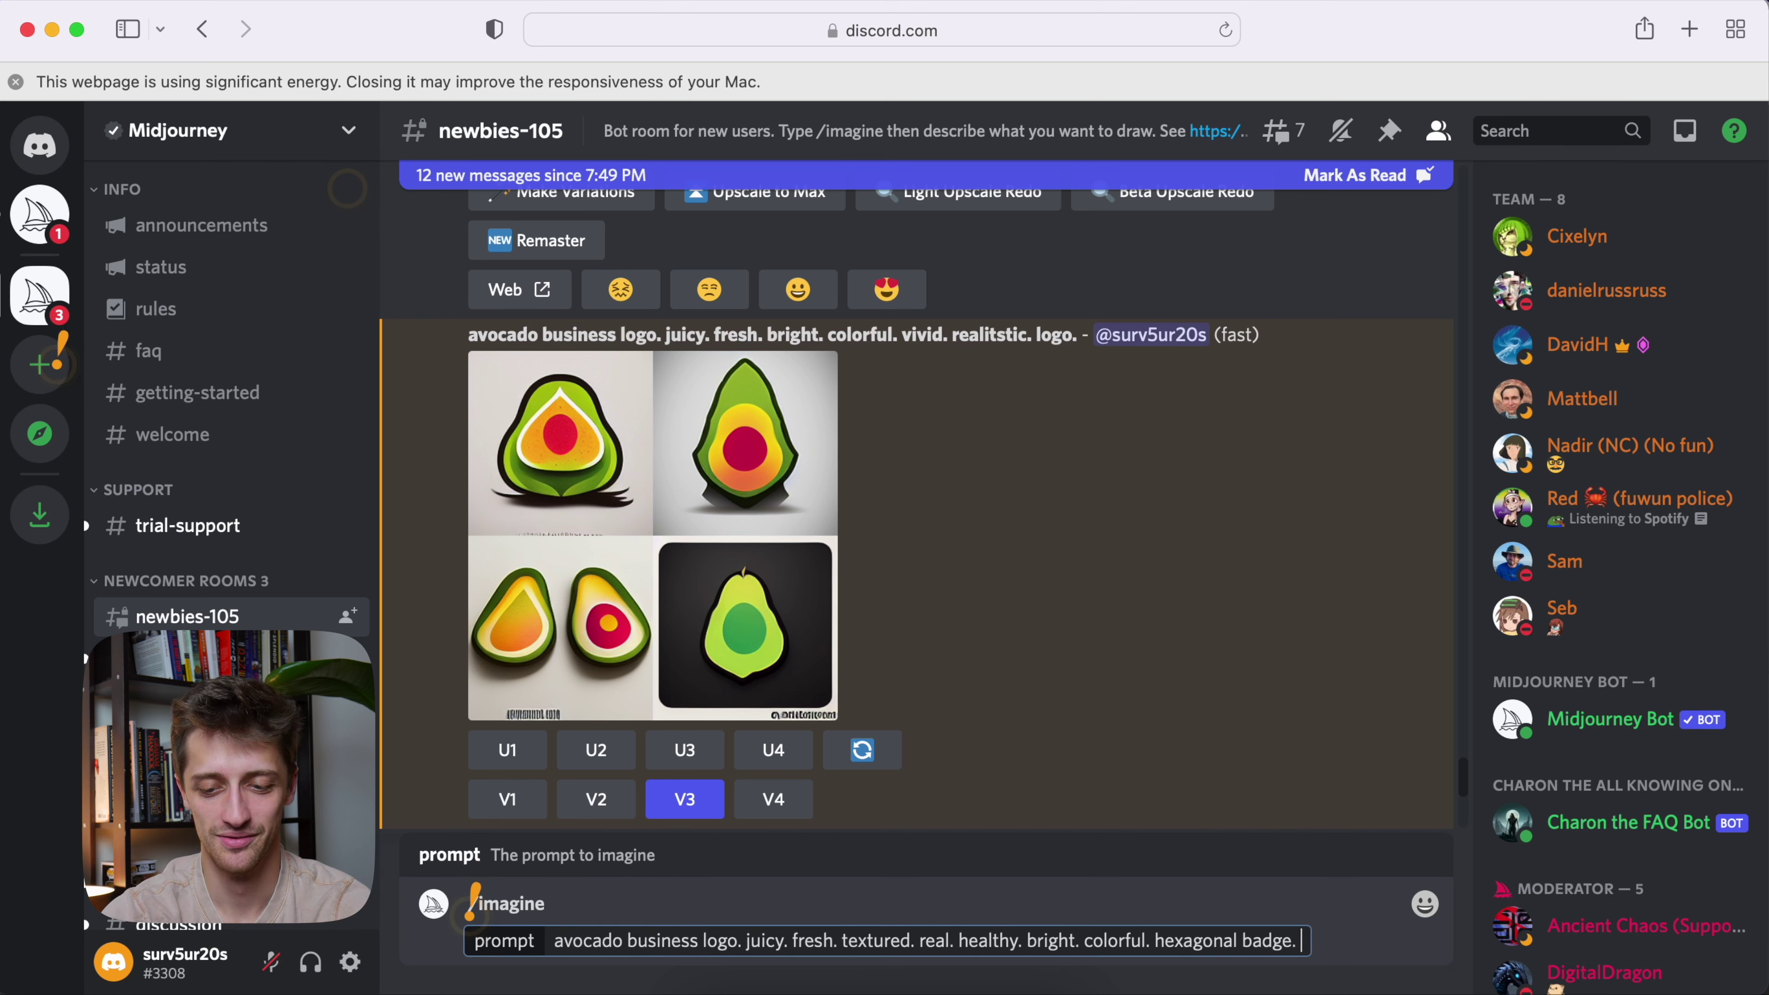
{"action": "type", "text": " business logo. "}
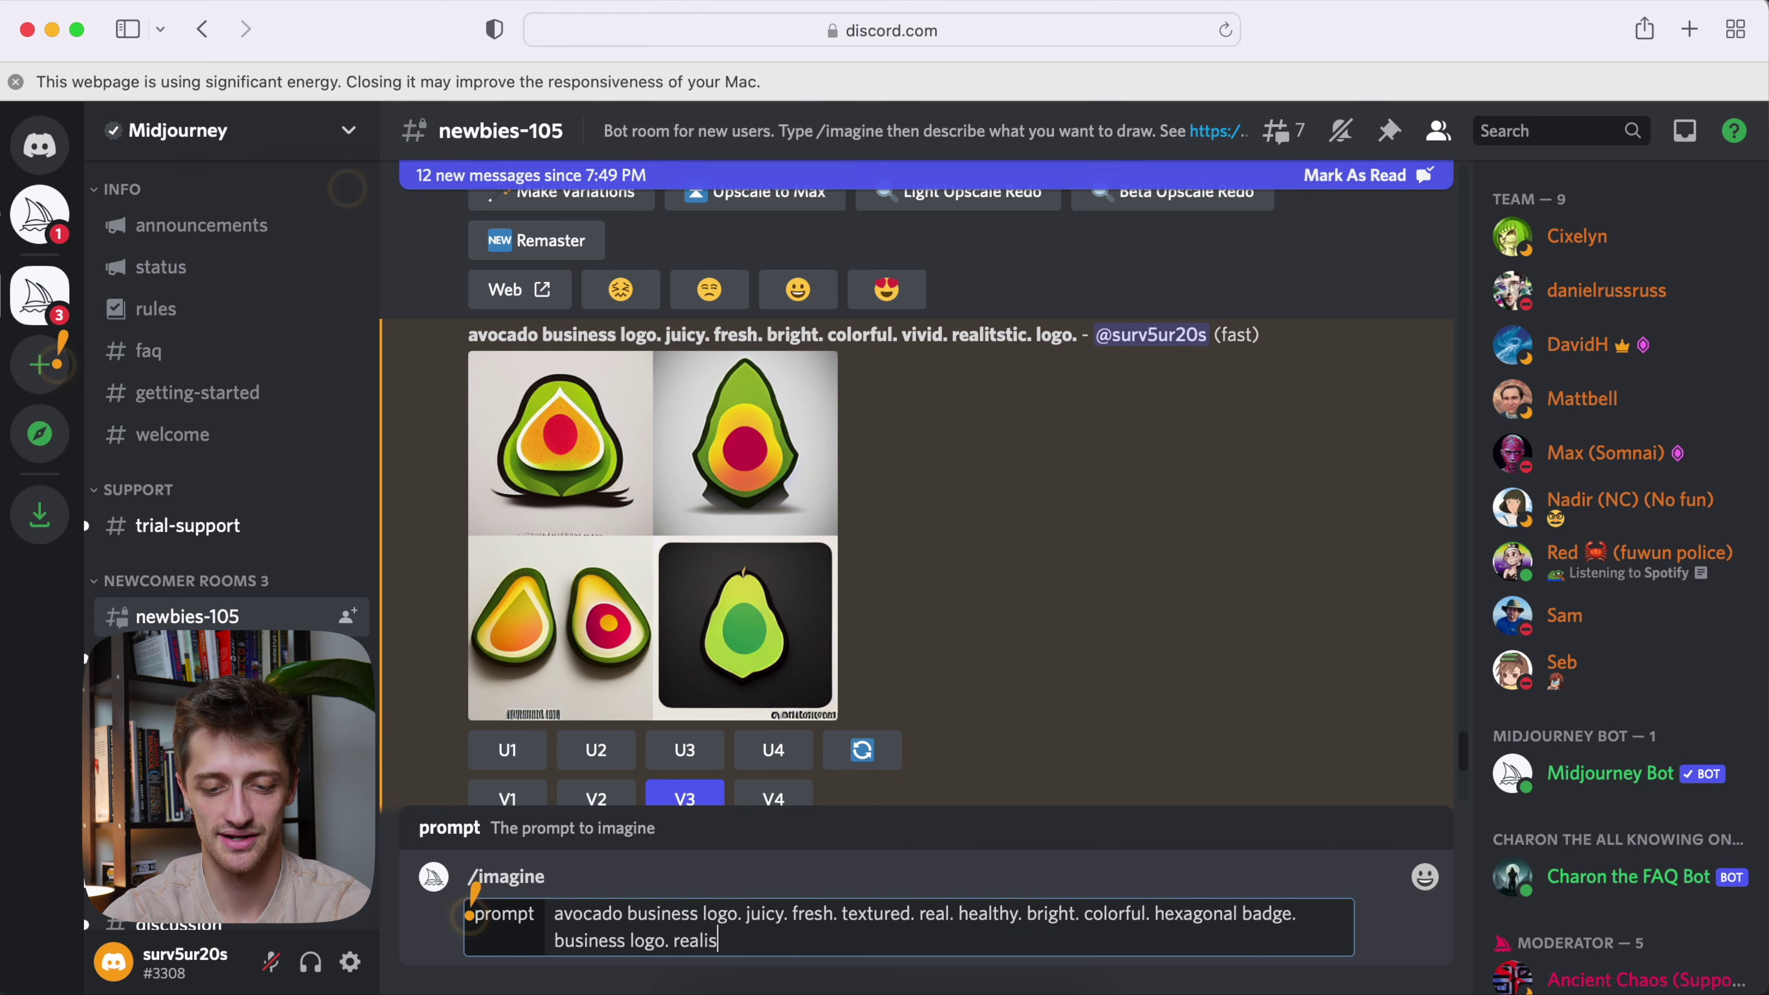
{"action": "type", "text": "realis"}
{"action": "key", "text": "Return"}
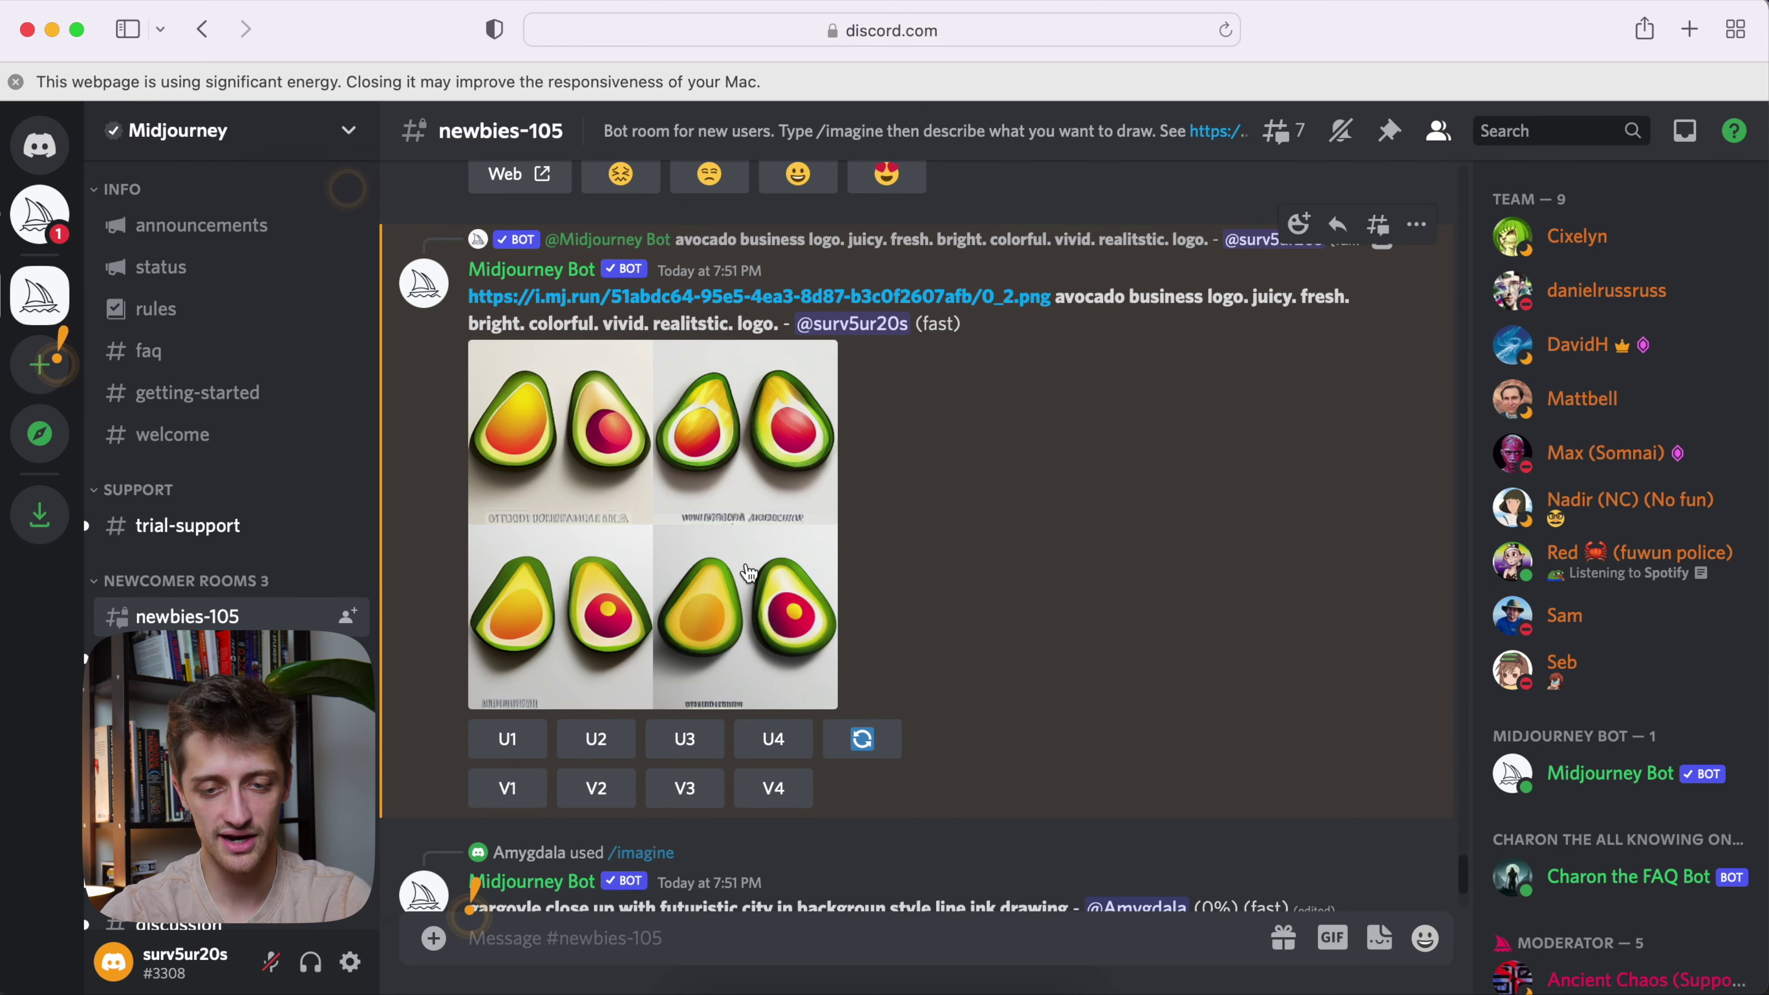
Enlarge the third avocado logo's variations grid for inspection, then close the preview
{"action": "left_click", "coordinate": [709, 526]}
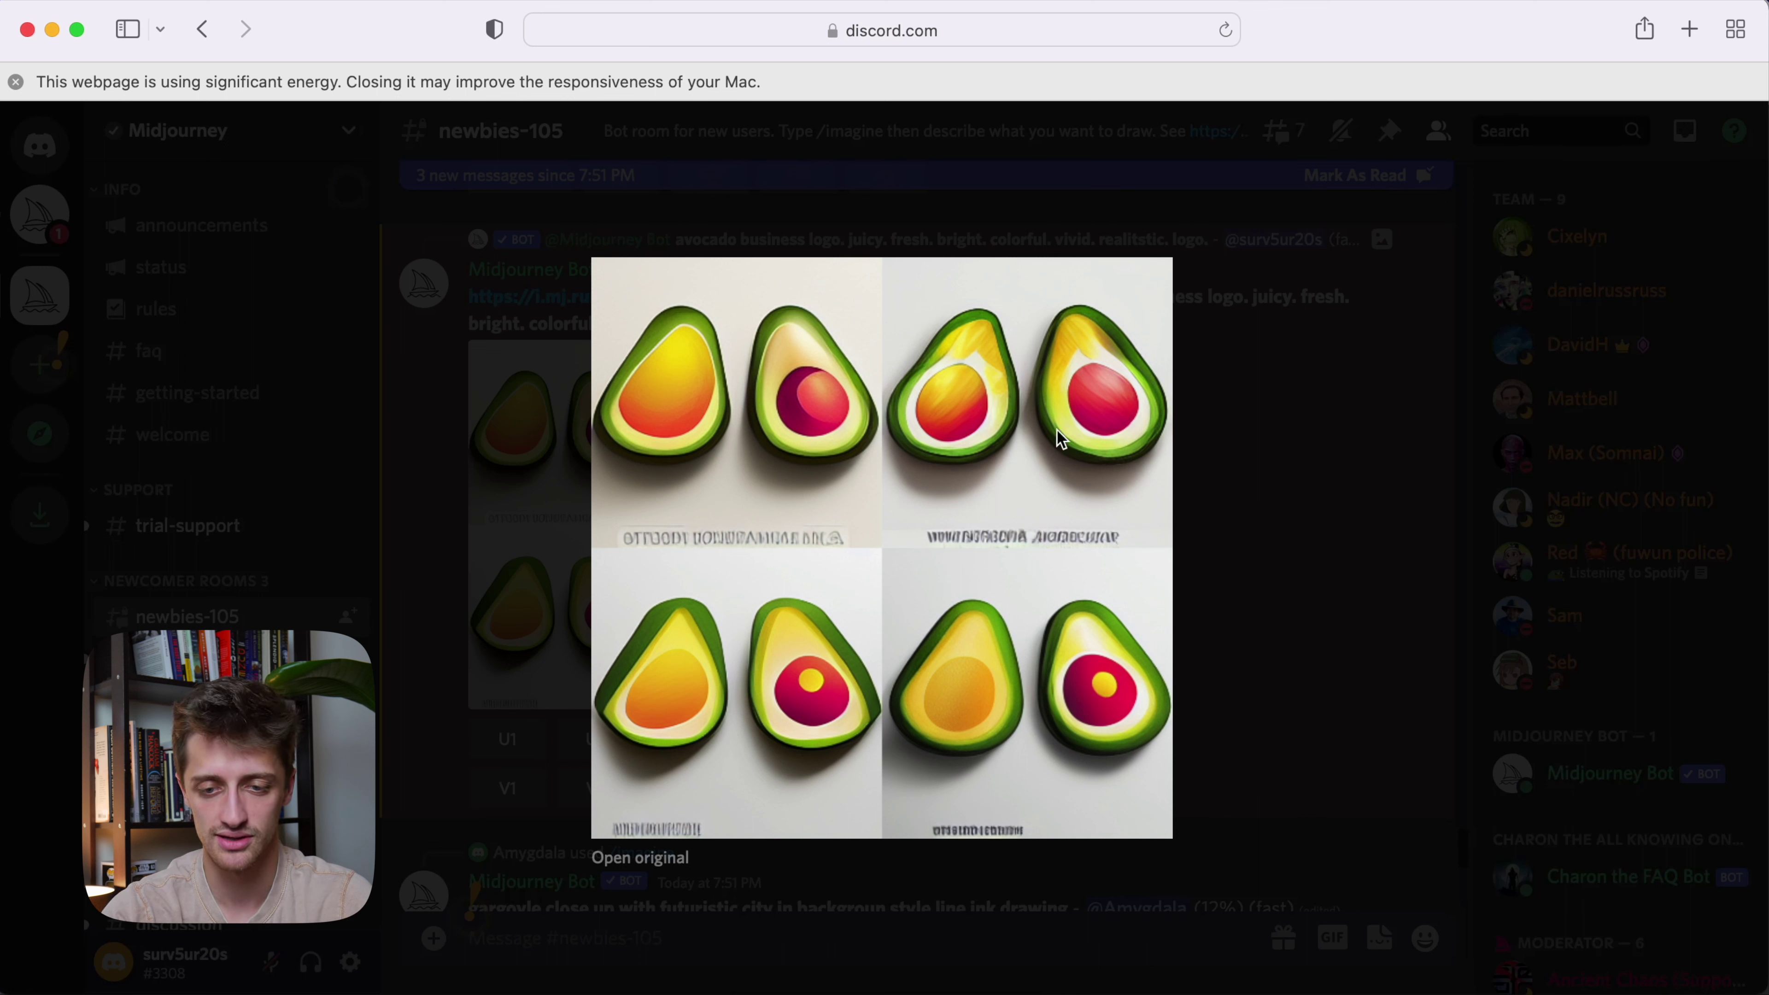
{"action": "left_click", "coordinate": [1264, 495]}
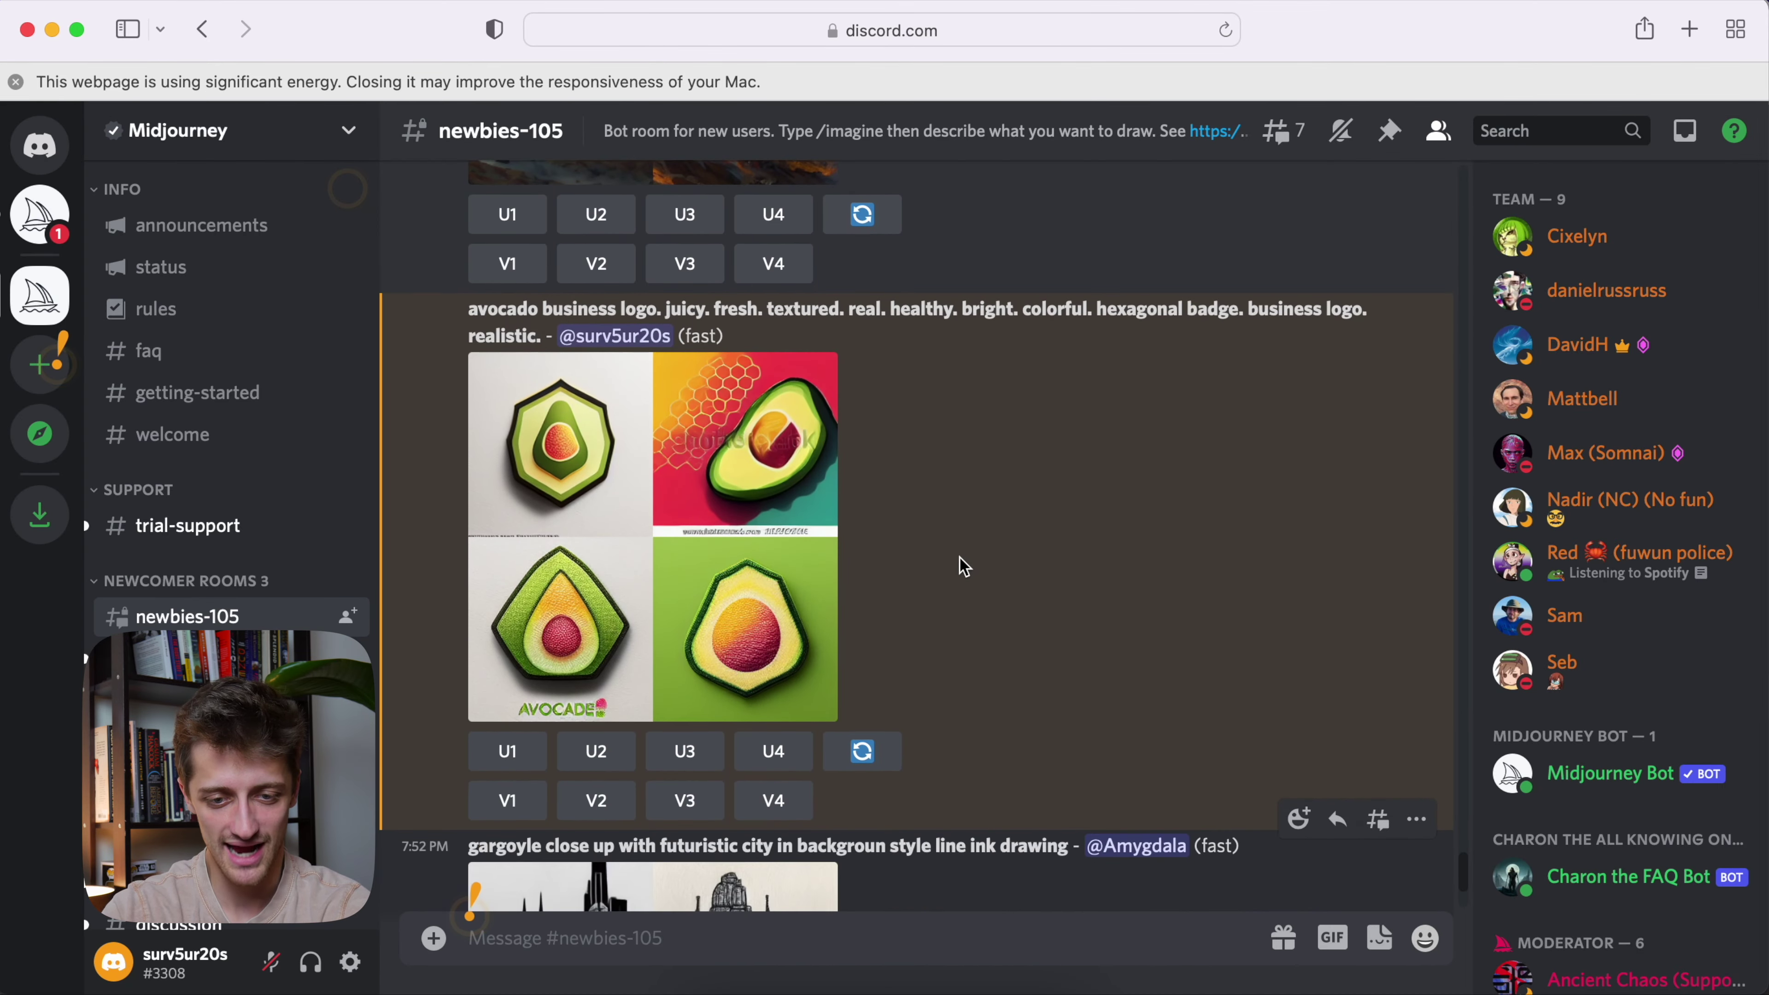
Inspect the hexagonal avocado badge grid, then request V1 variations of the first badge
{"action": "left_click", "coordinate": [742, 510]}
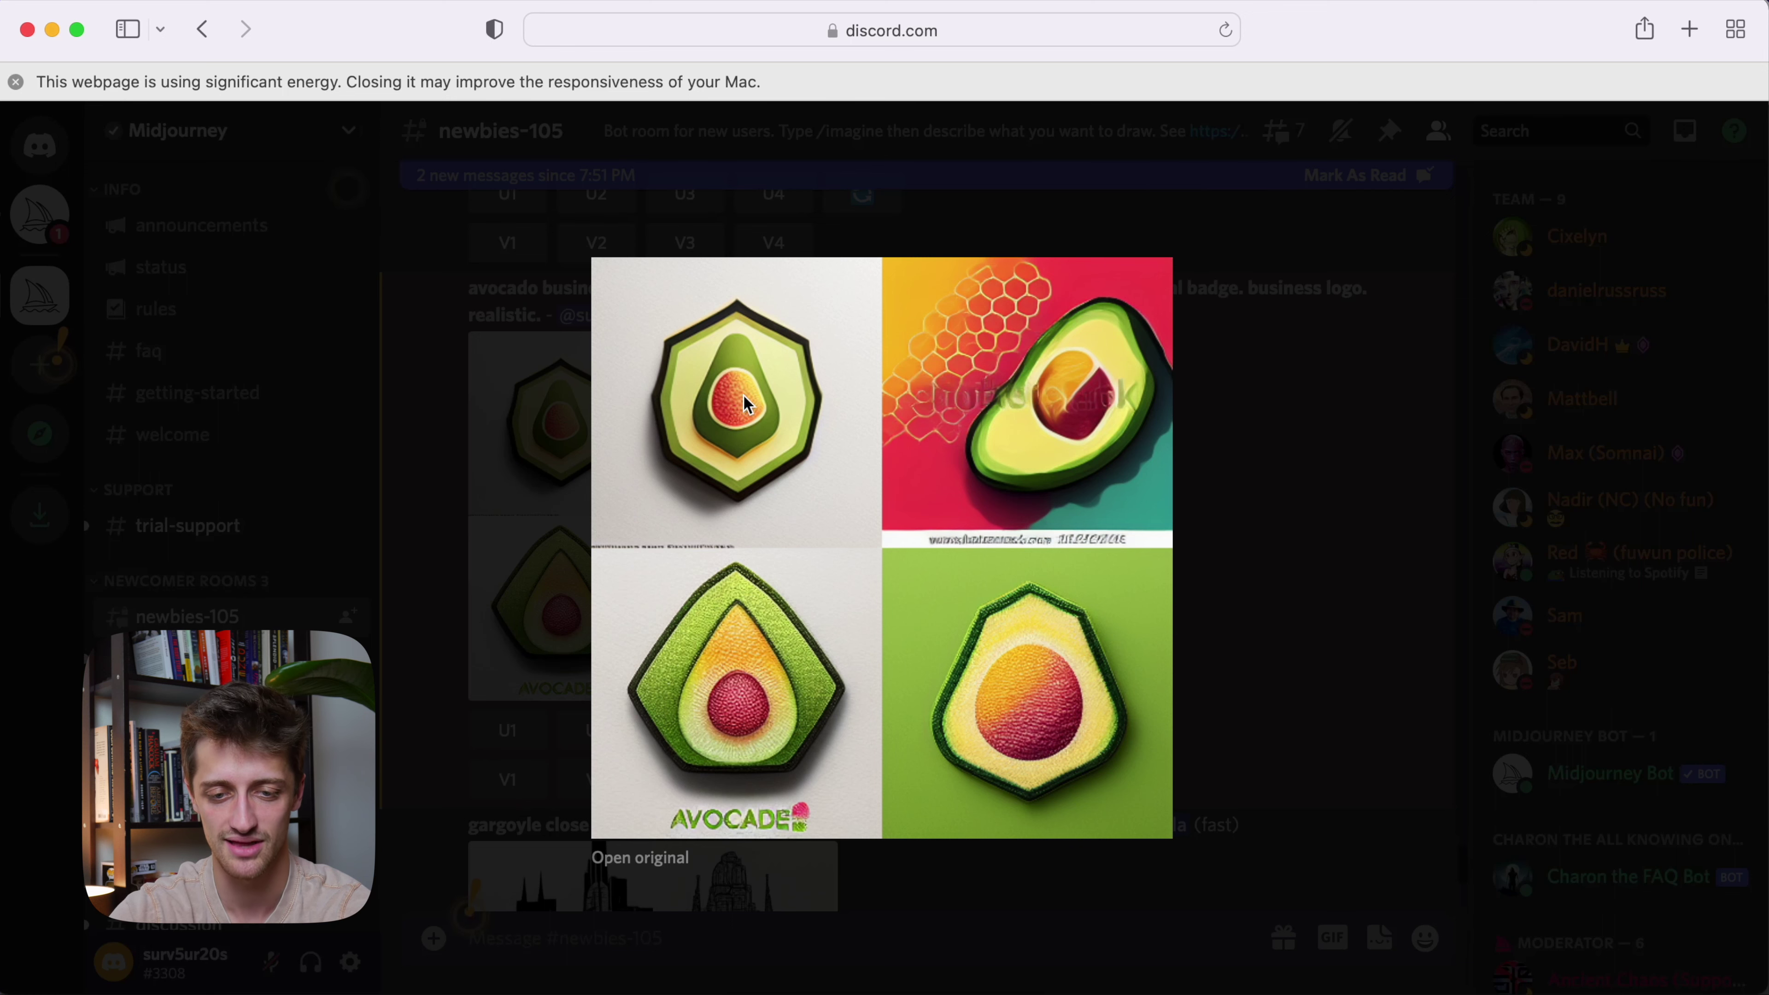
{"action": "left_click", "coordinate": [1257, 589]}
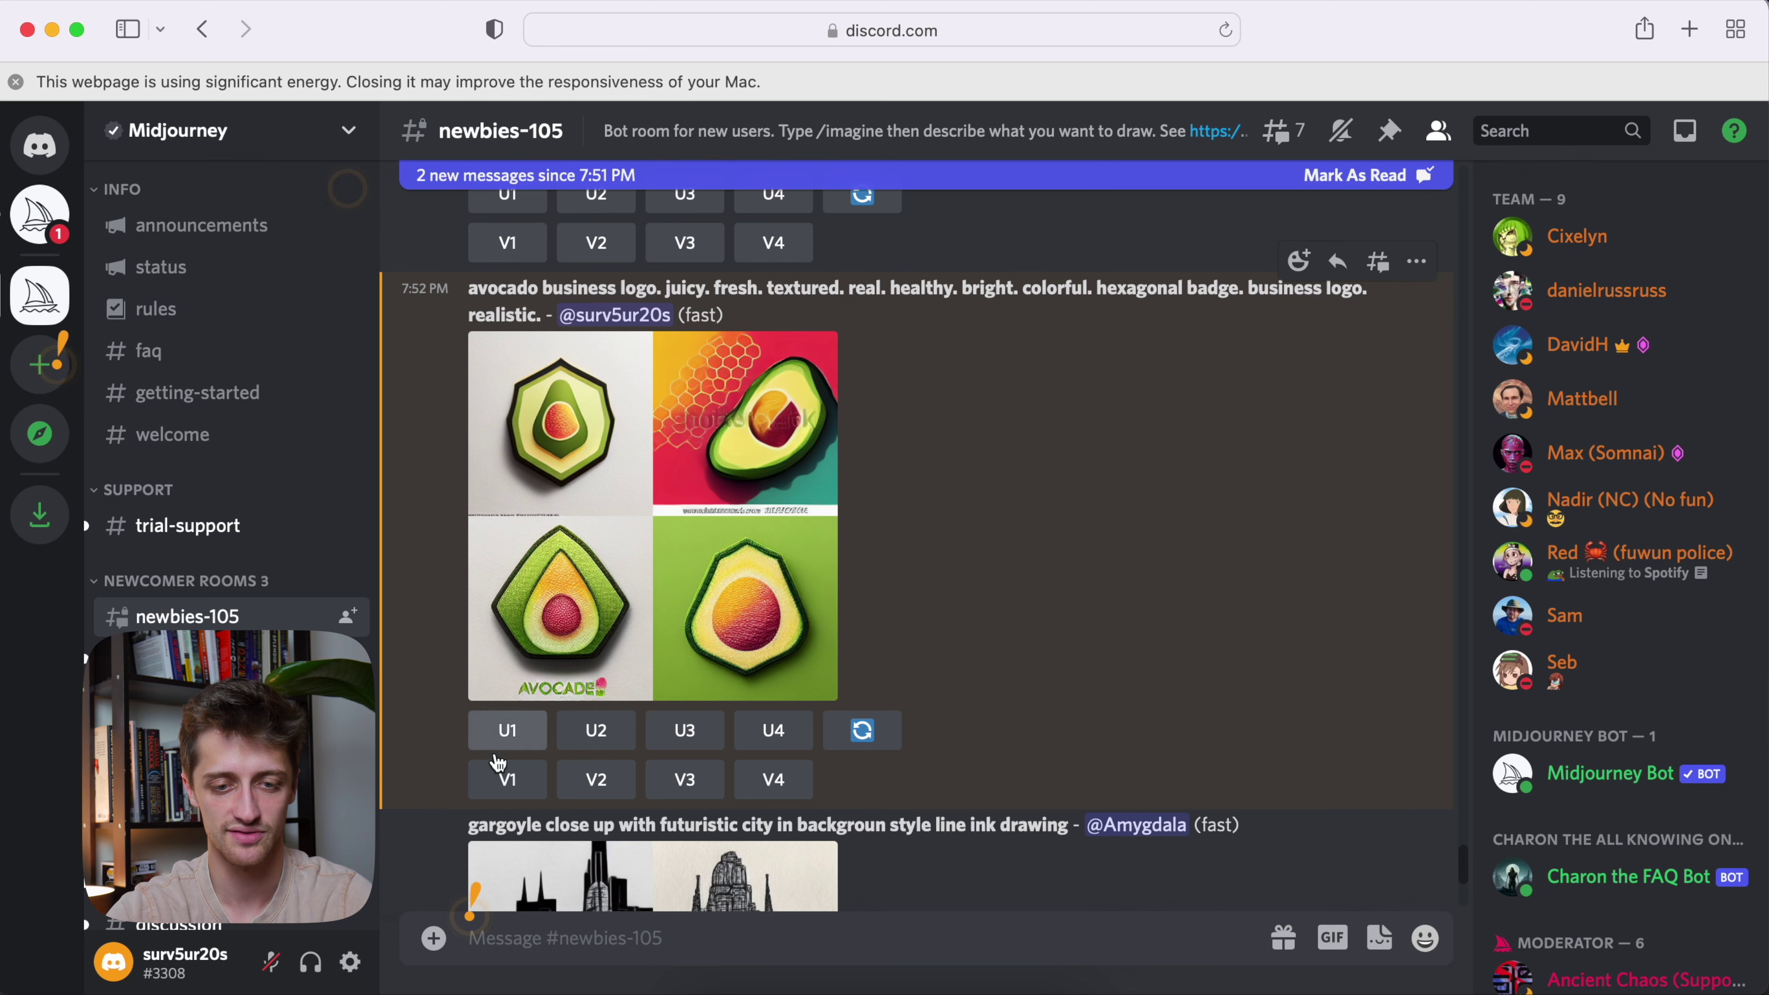
{"action": "left_click", "coordinate": [506, 779]}
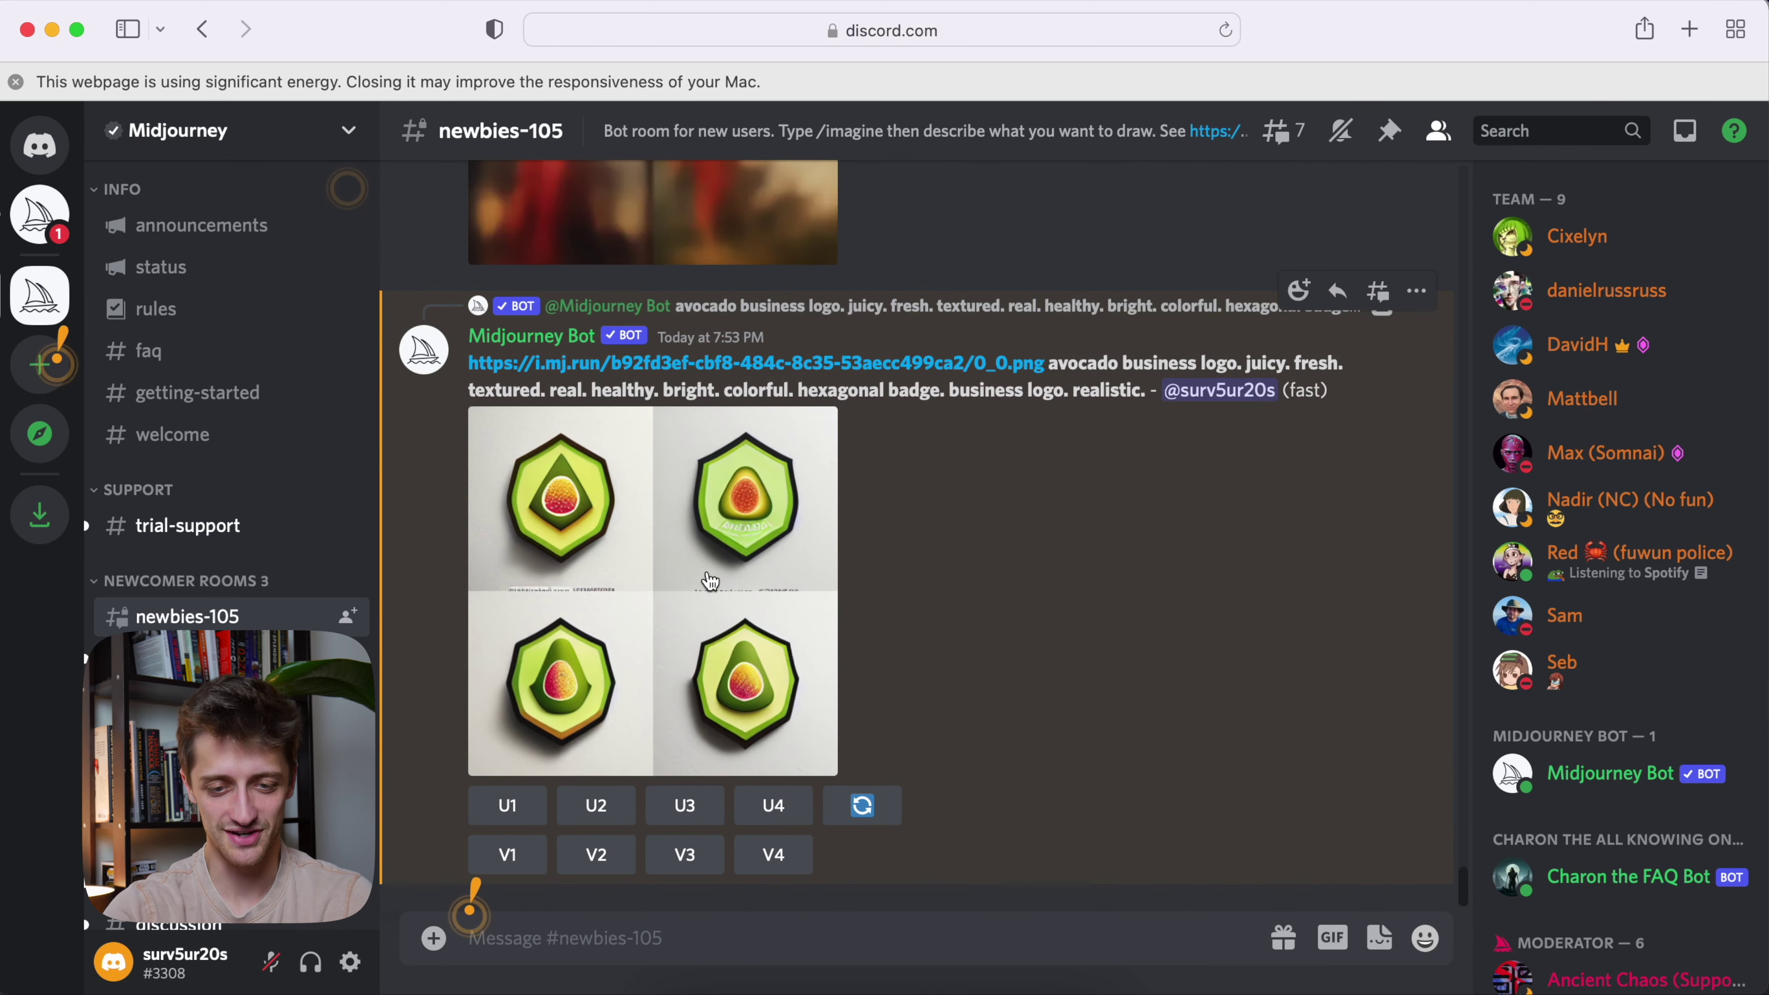
Inspect the hexagonal badge variations, then upscale the fourth red-pitted avocado design with U4
{"action": "left_click", "coordinate": [665, 599]}
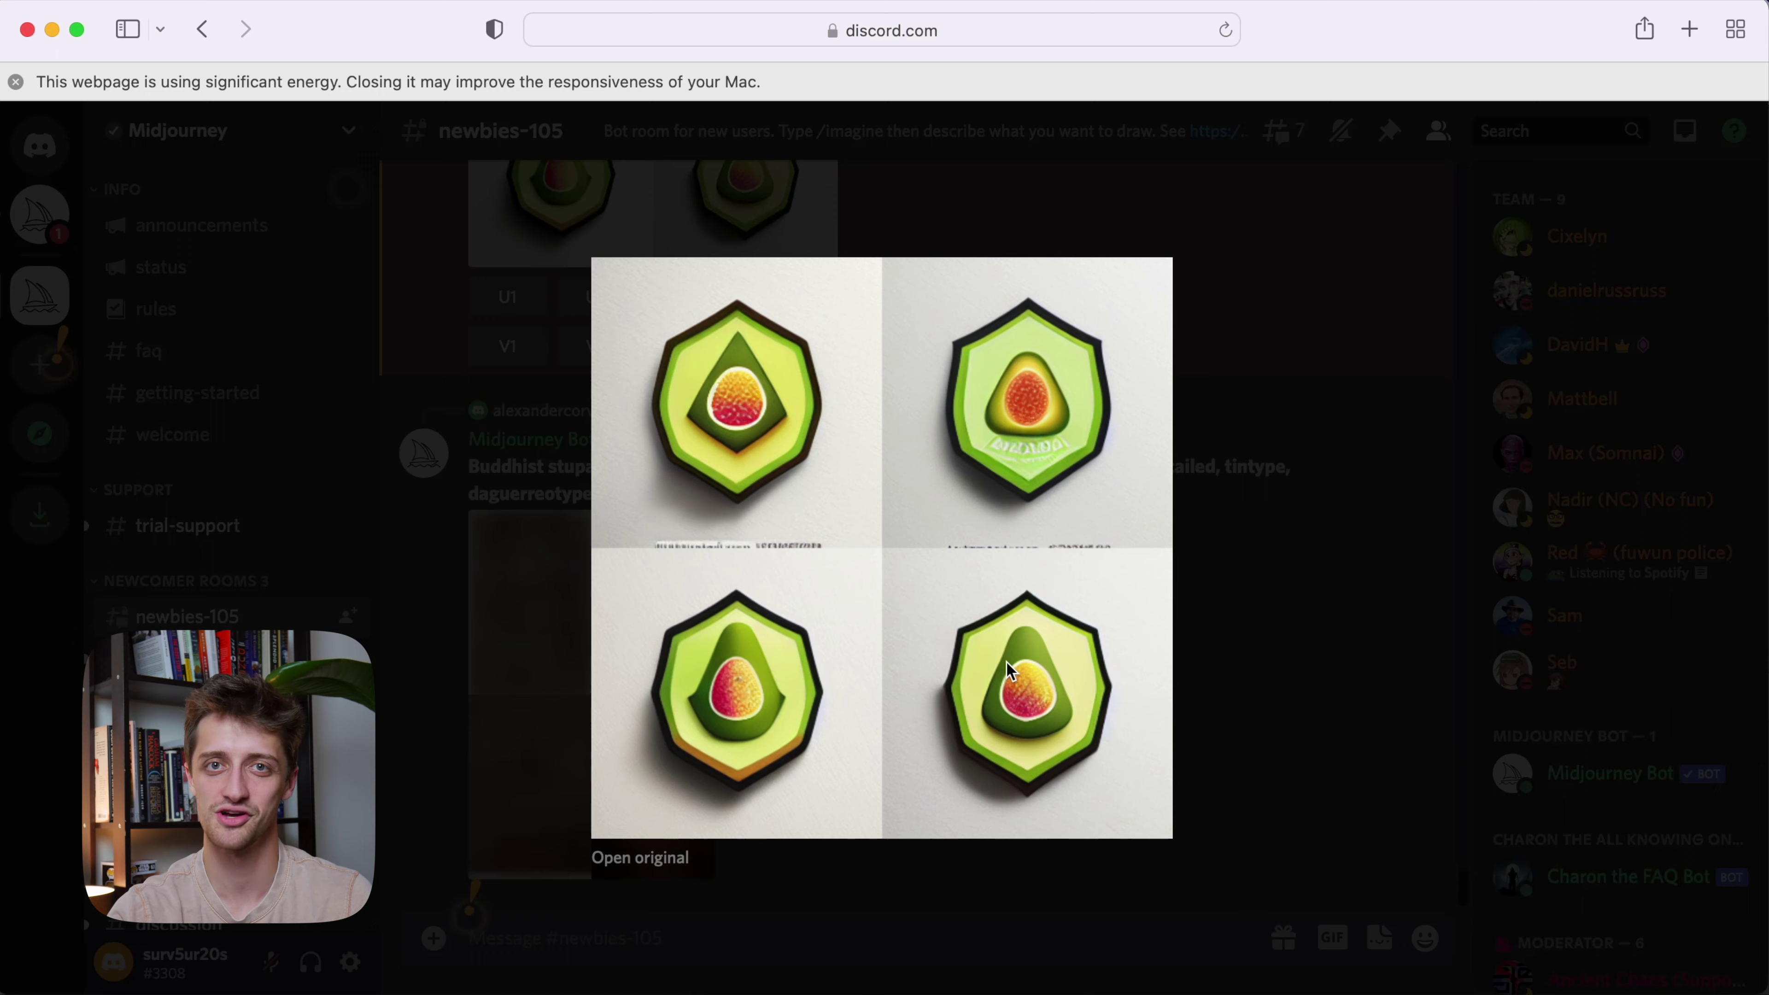
{"action": "left_click", "coordinate": [1192, 702]}
{"action": "scroll", "coordinate": [908, 612], "scroll_direction": "up", "scroll_amount": 5}
{"action": "scroll", "coordinate": [911, 614], "scroll_direction": "up", "scroll_amount": 1}
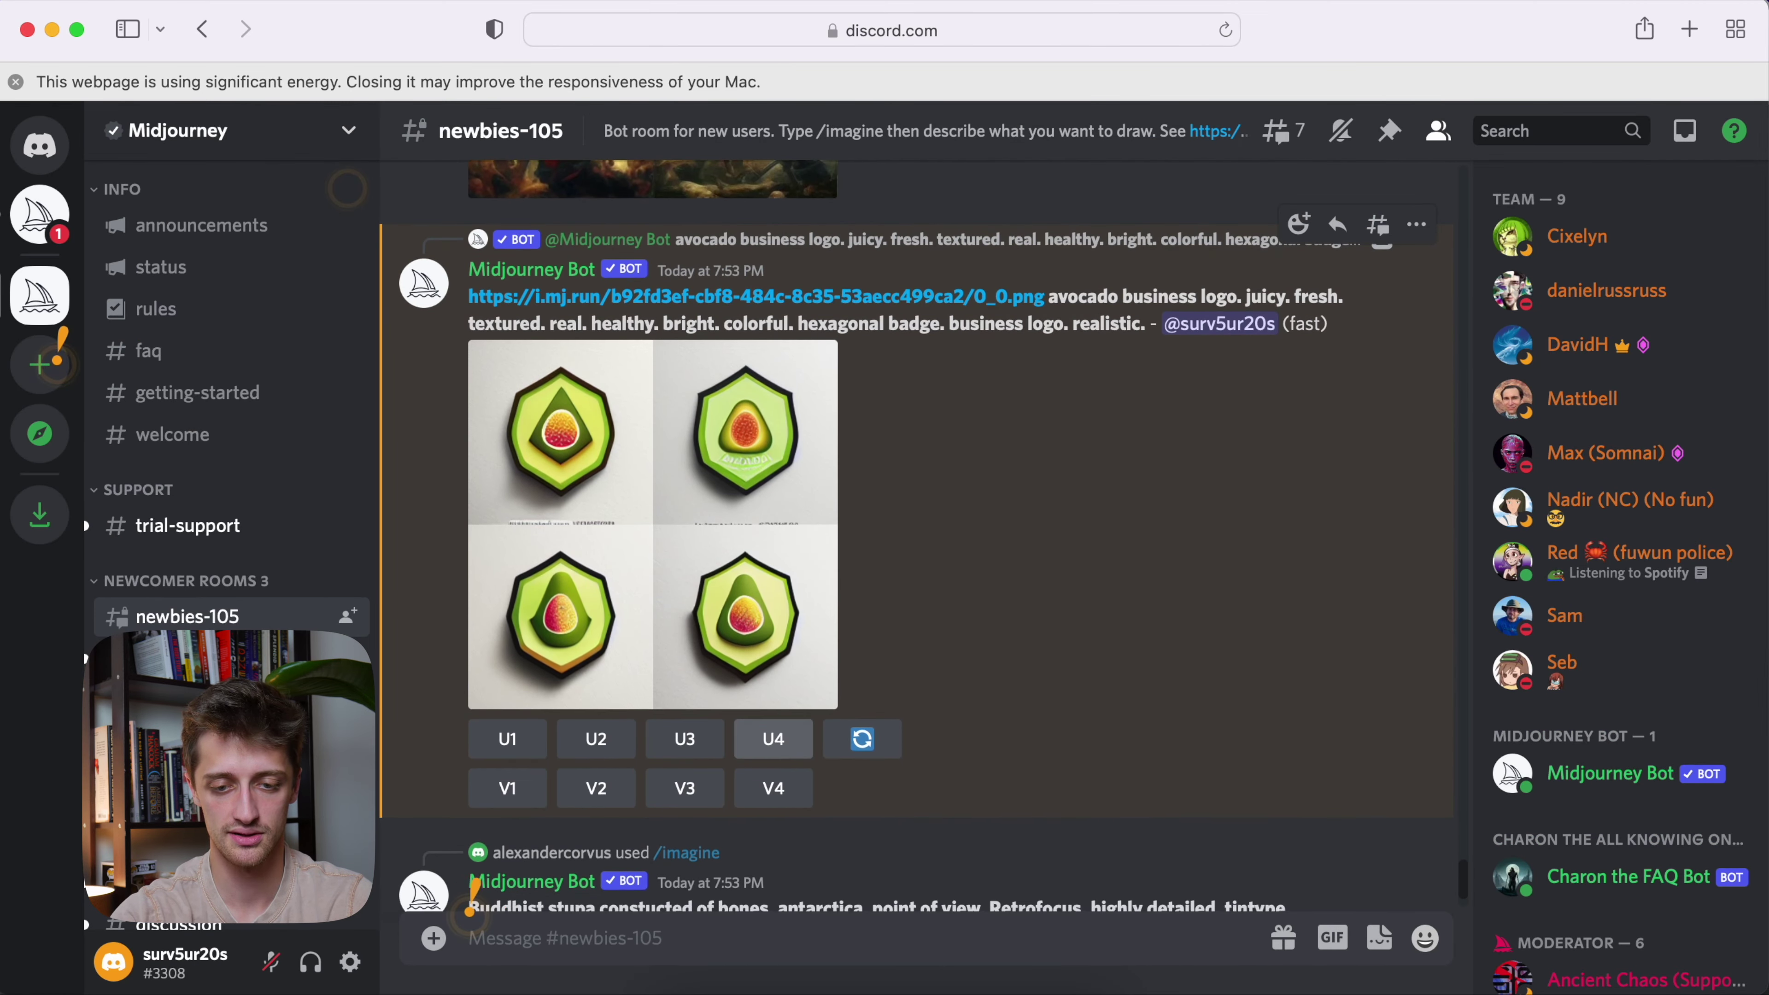
{"action": "left_click", "coordinate": [801, 741]}
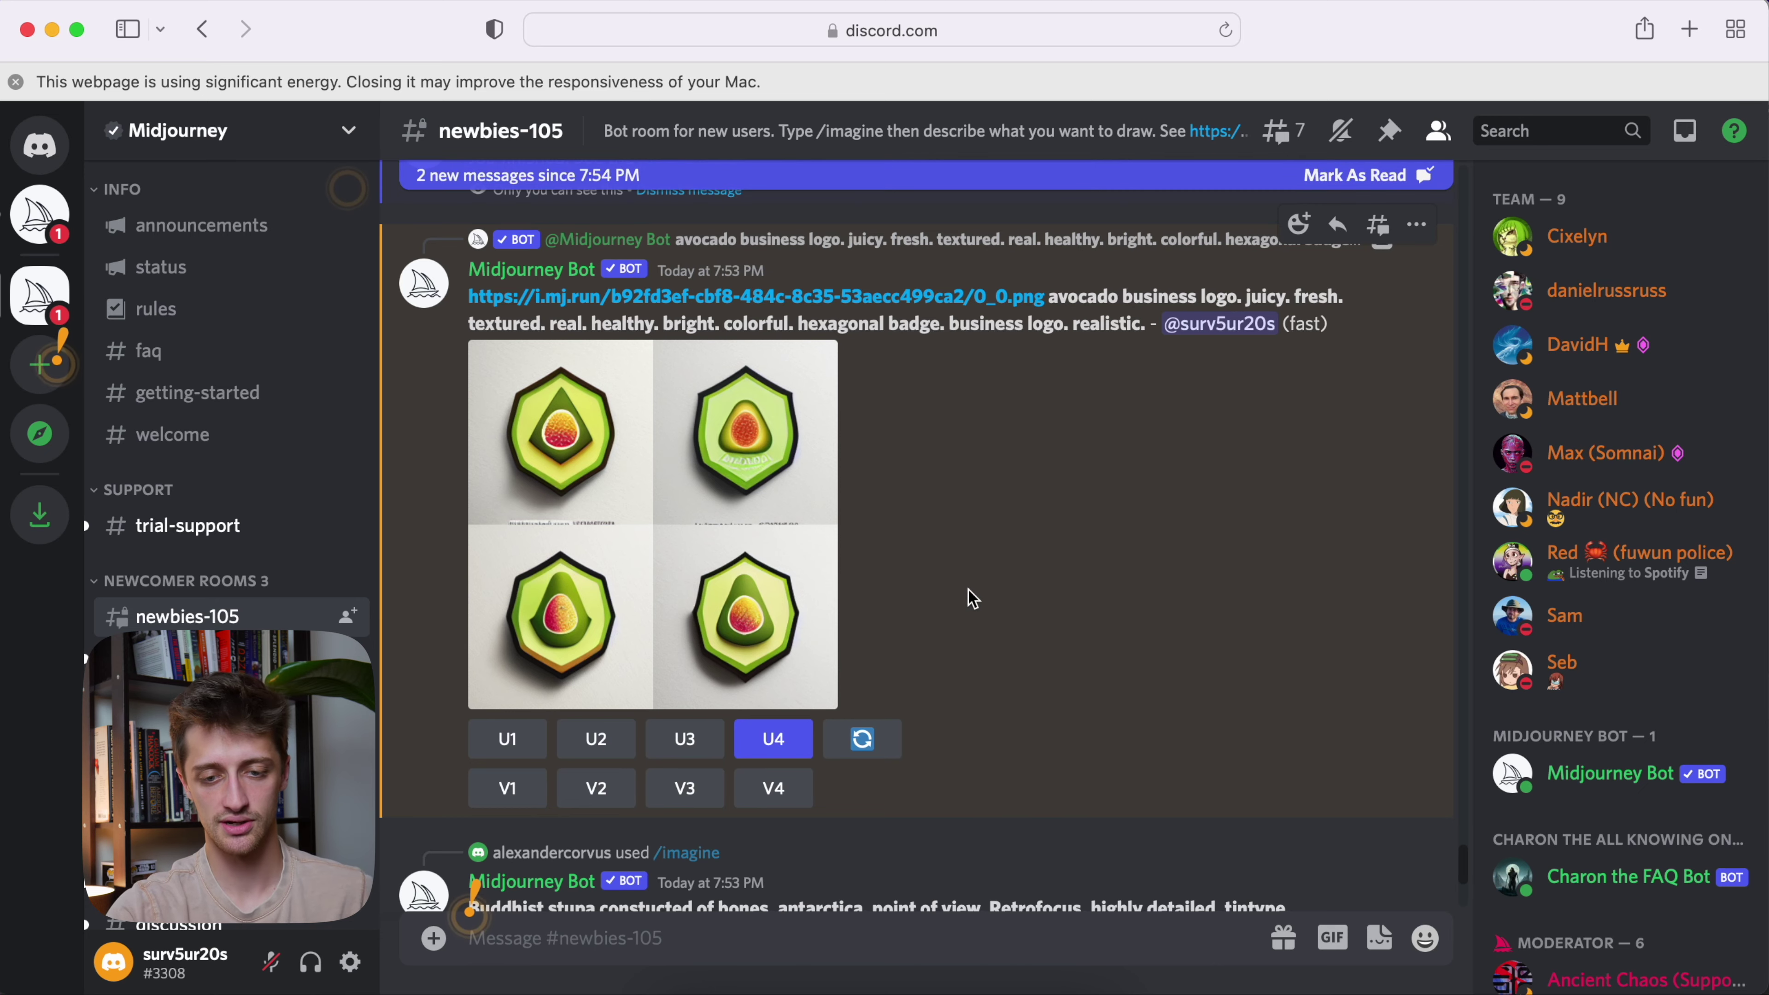
View the upscaled fourth avocado badge full size, then close the viewer
{"action": "left_click", "coordinate": [702, 510]}
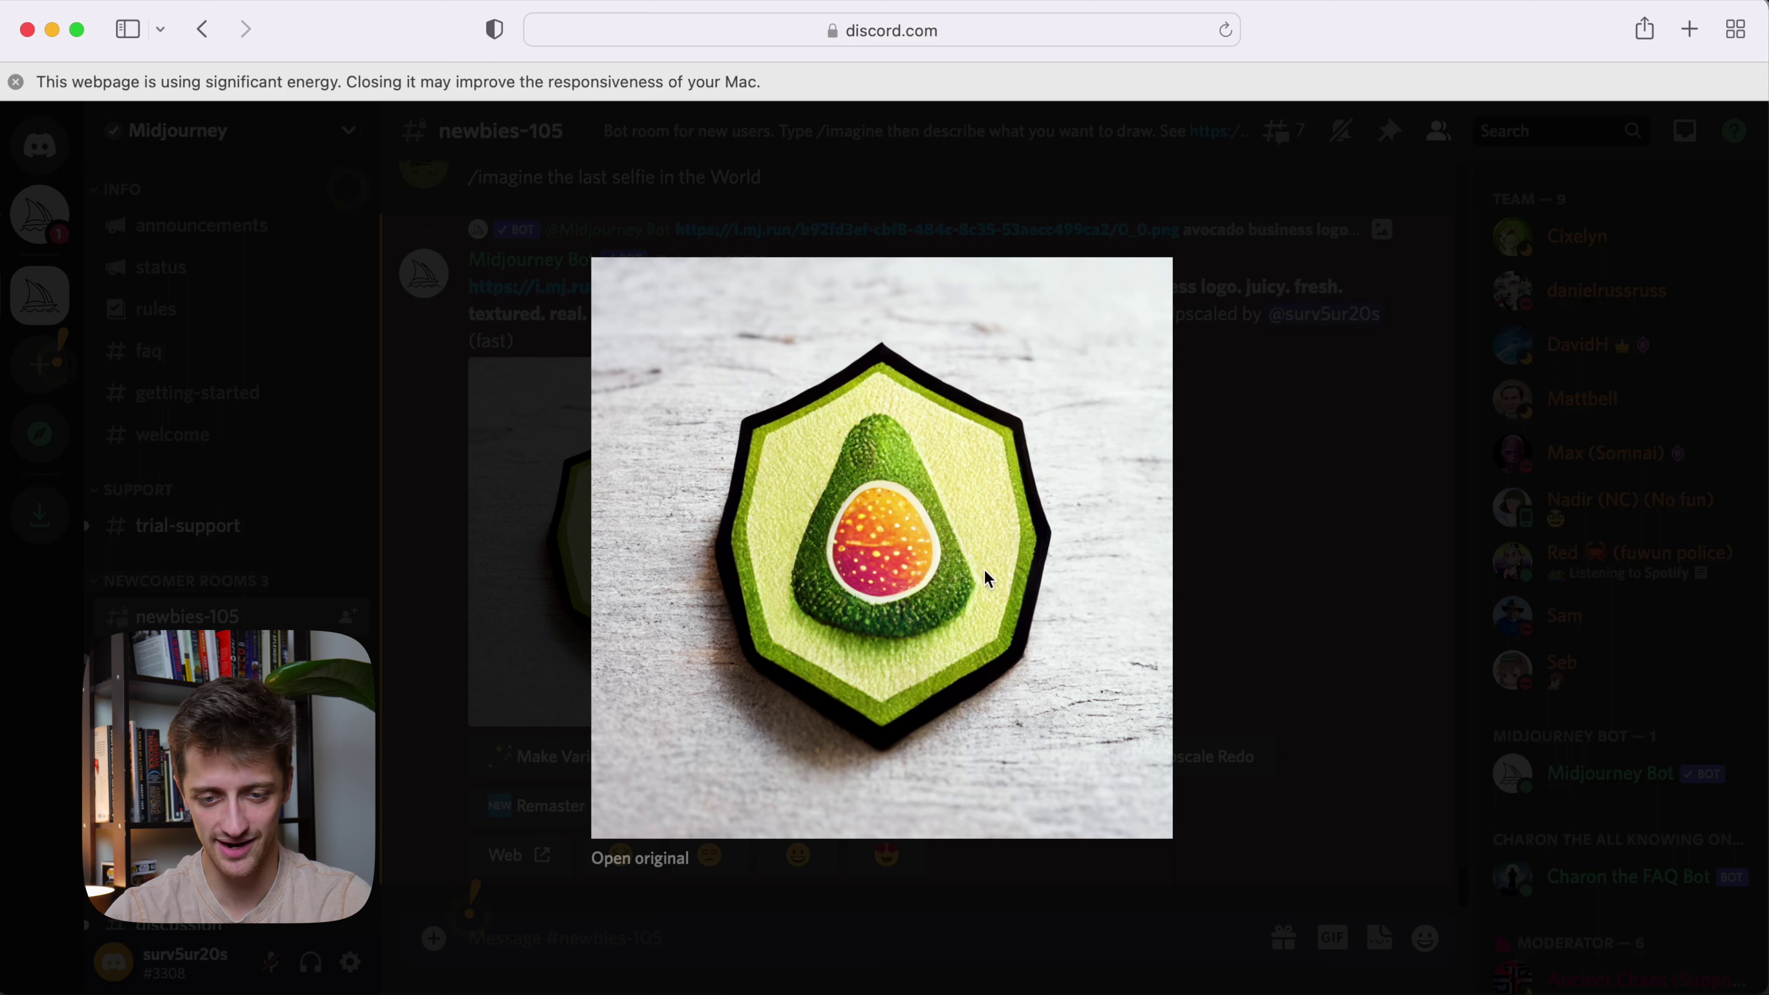
{"action": "key", "text": "Escape"}
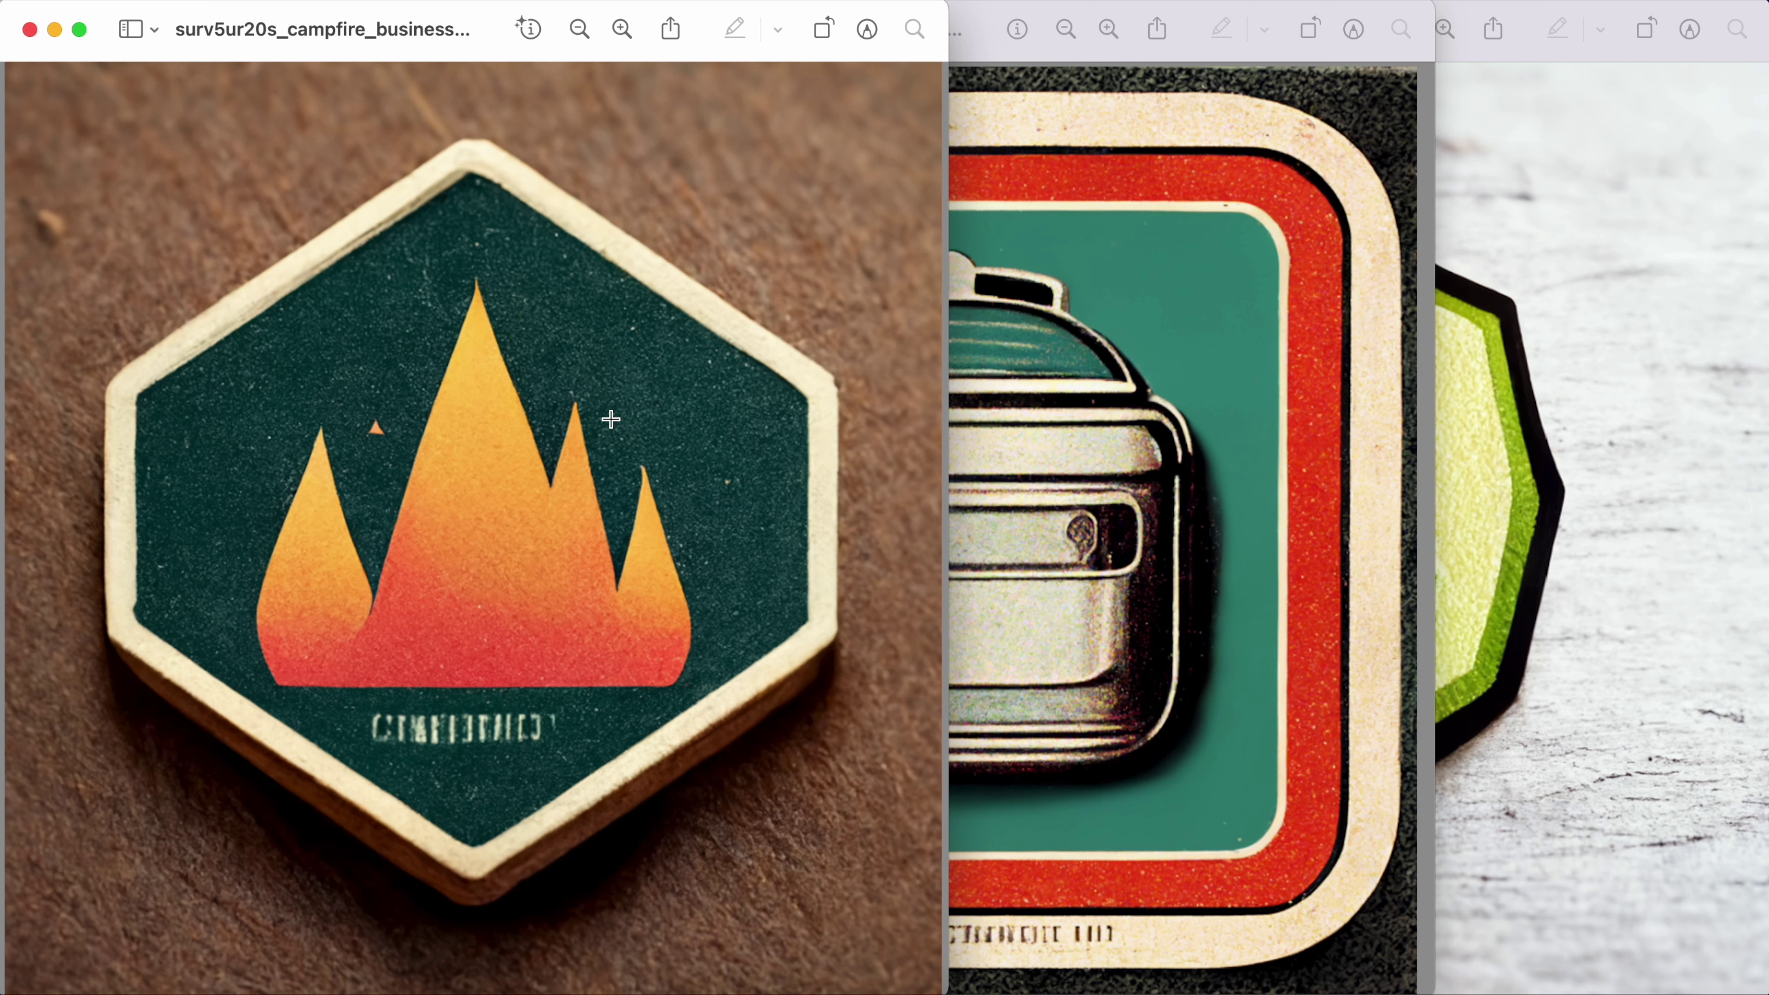
Bring the chrome lunchbox badge window, then the avocado badge window, to the front in Preview
{"action": "left_click", "coordinate": [1198, 326]}
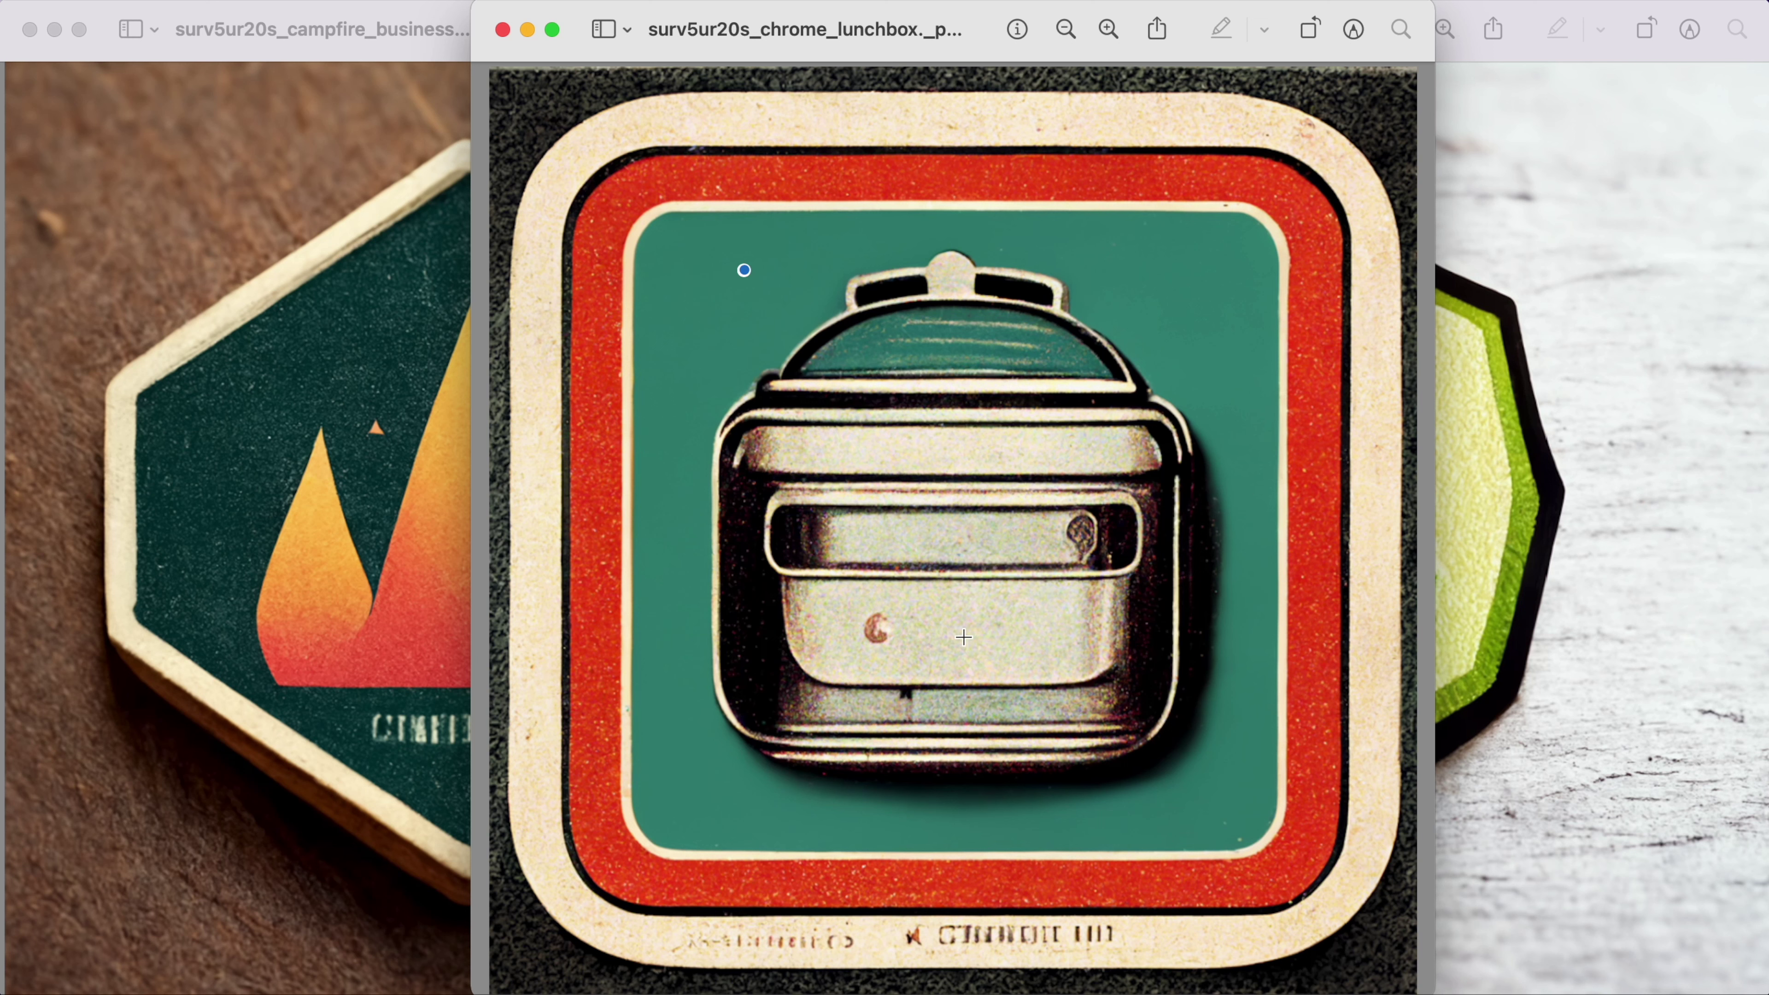
{"action": "left_click", "coordinate": [1625, 703]}
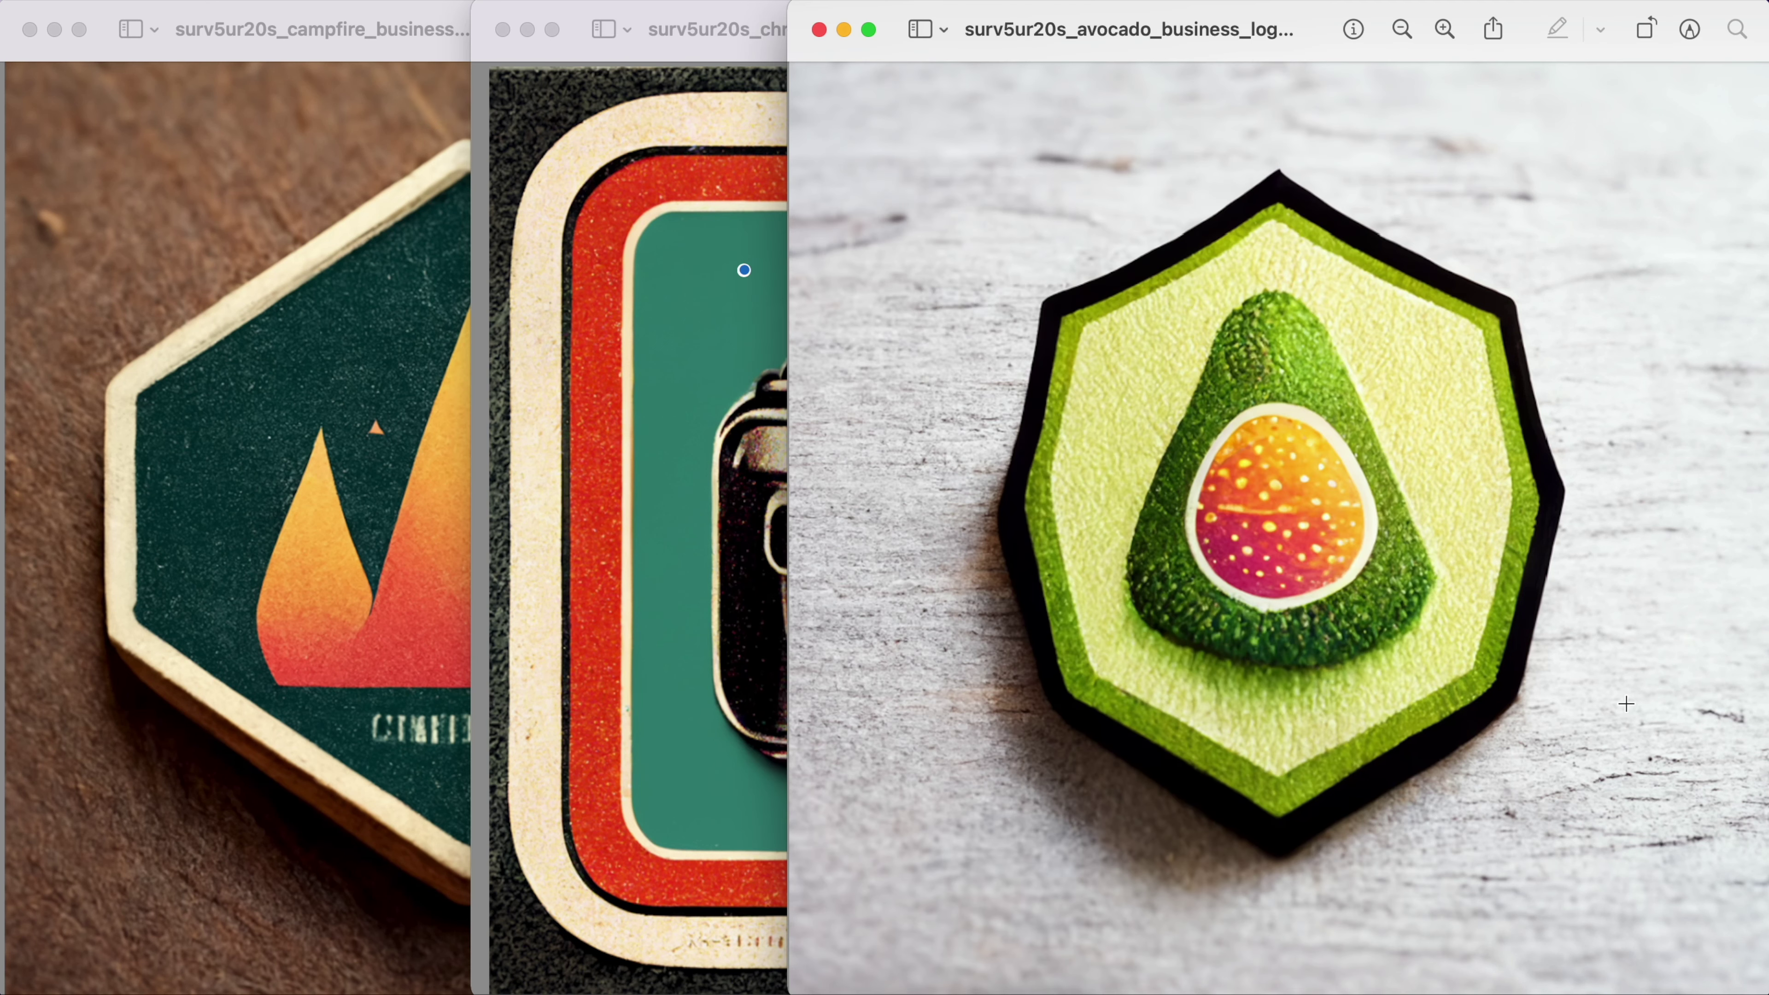